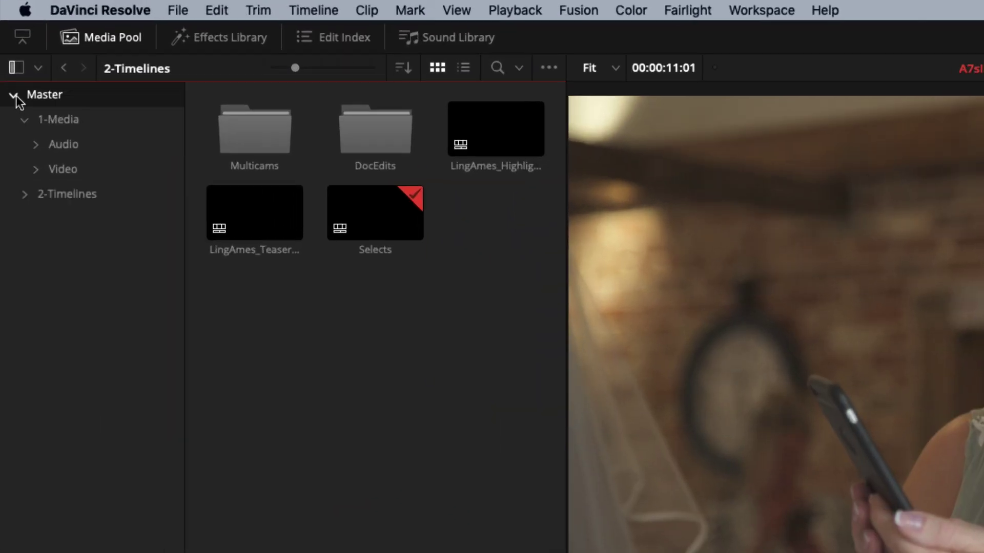
- Expand the Master bin and browse the 1-Media, Audio, Video and 2-Timelines bins
left_click(6, 41)
left_click(14, 96)
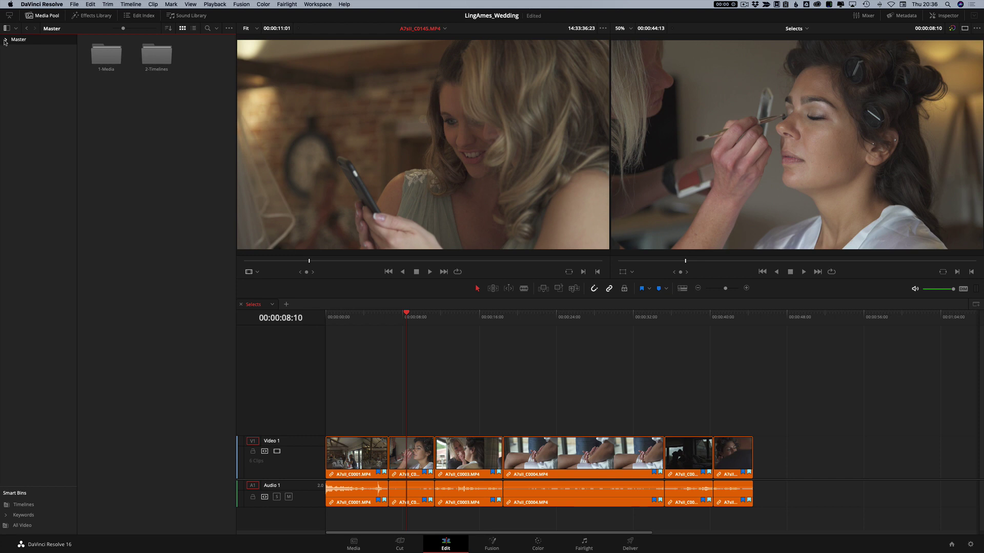
left_click(5, 40)
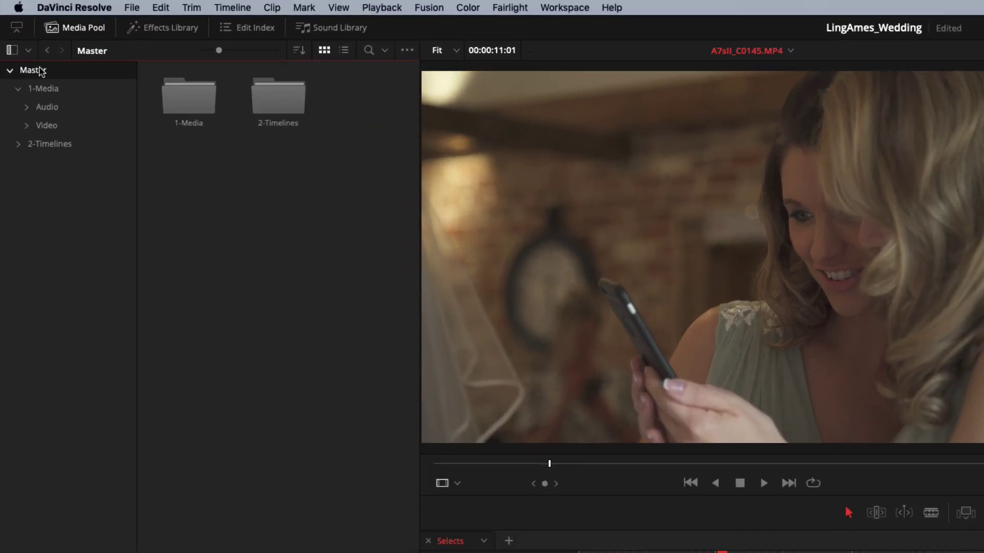
left_click(59, 90)
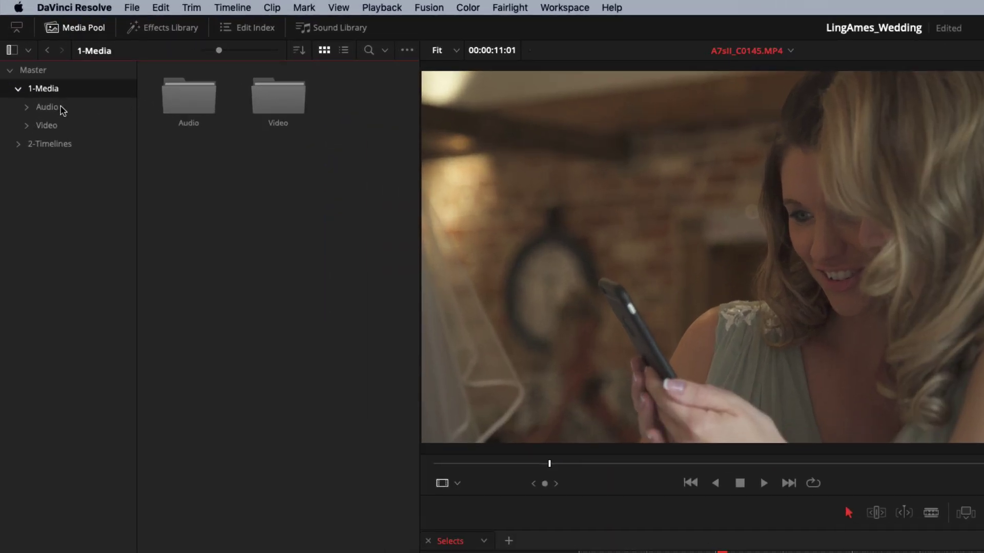
left_click(60, 109)
left_click(58, 127)
left_click(57, 145)
left_click(51, 104)
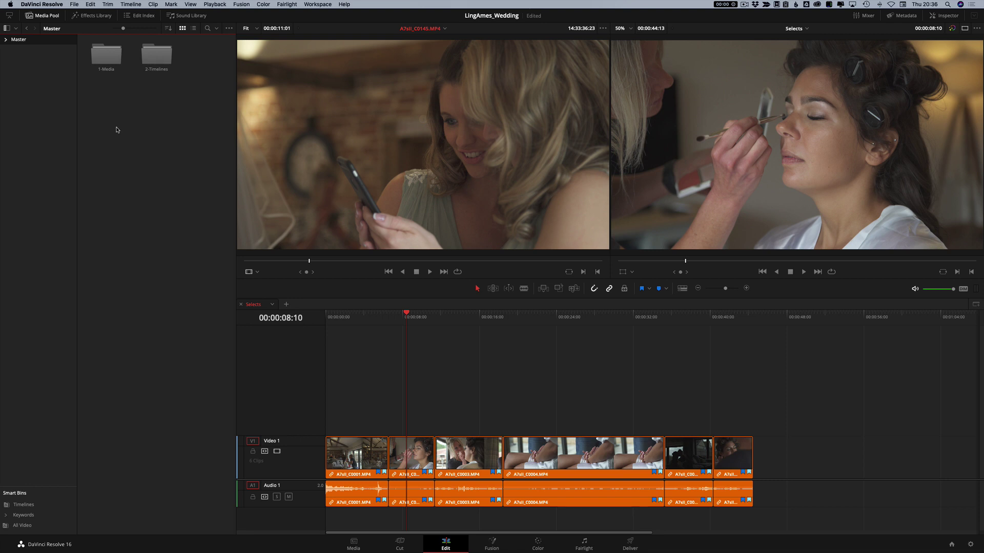
- Go into 2-Timelines > DocEdits and select the 1-LingAmes_Ceremony timeline to preview it
double_click(156, 55)
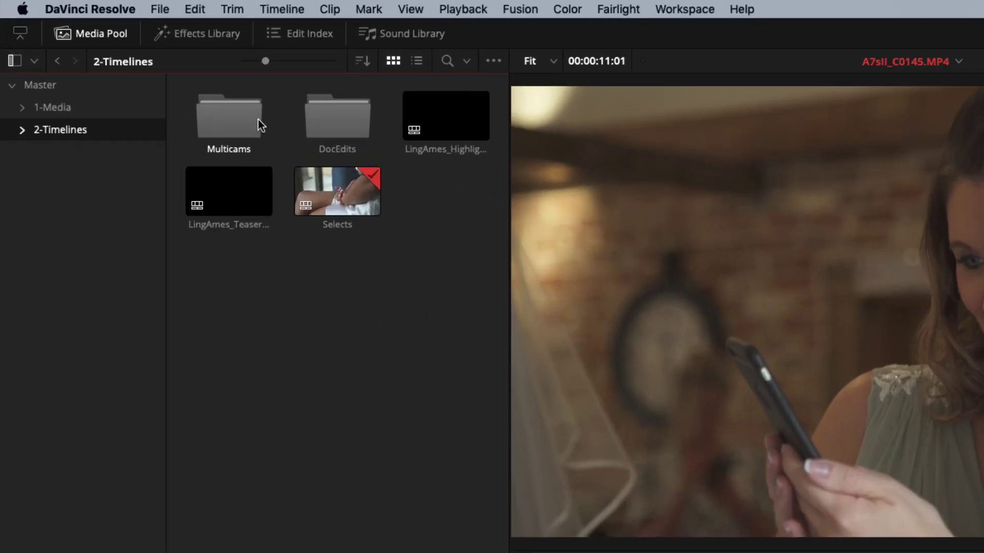
double_click(168, 54)
left_click(147, 64)
left_click(357, 117)
- Open 1-LingAmes_Ceremony and raise the track divider so the multicam clip and audio A1–A6 show
double_click(357, 116)
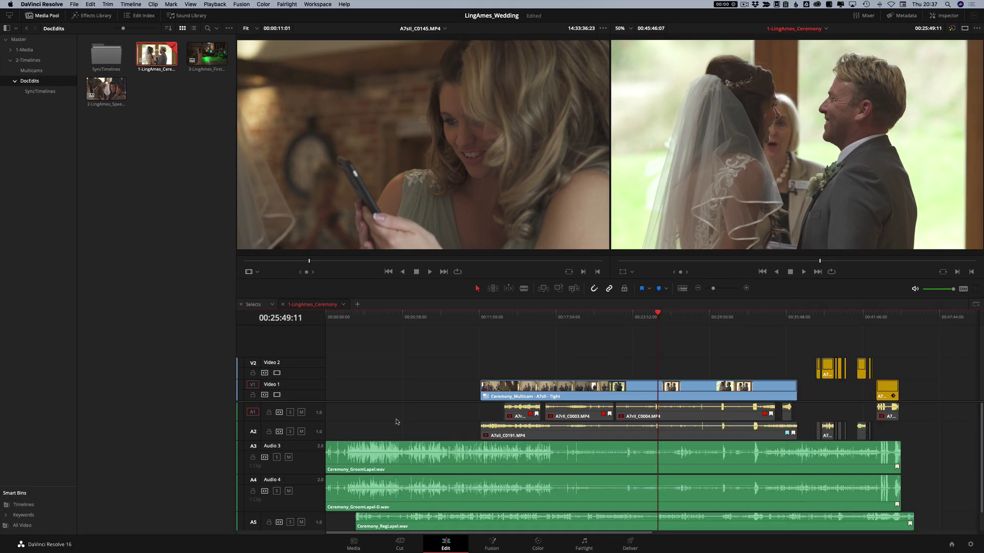
left_click_drag(294, 402, 295, 362)
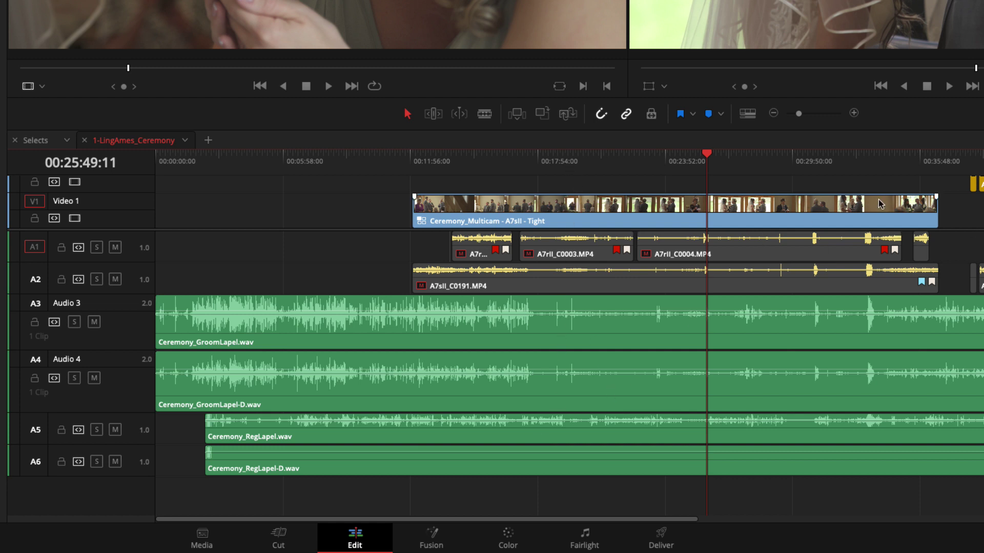
scroll(894, 212, "up", 1)
scroll(881, 211, "down", 1)
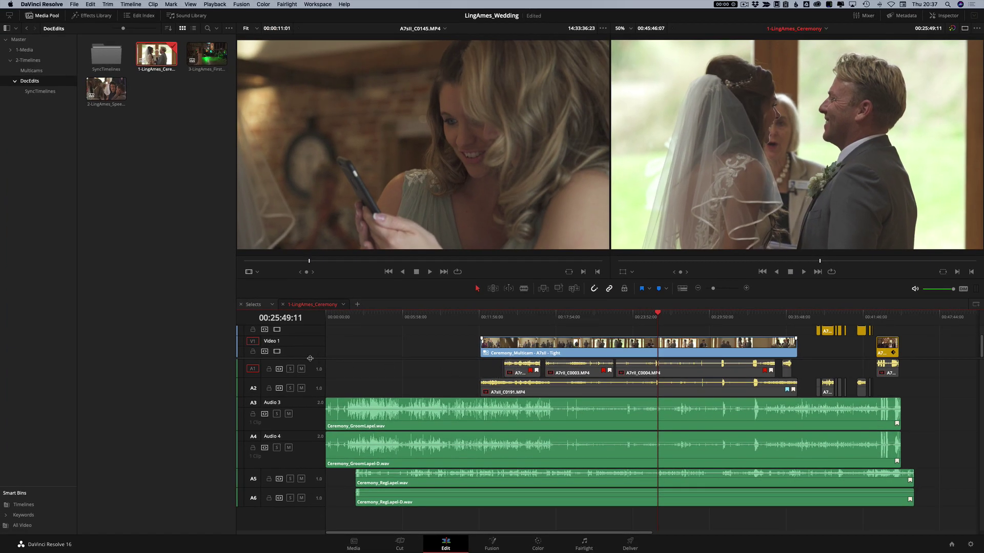
- Close the ceremony timeline and create a new empty timeline named 'MulticamTest Timeline'
scroll(310, 358, "up", 1)
left_click(283, 305)
right_click(134, 156)
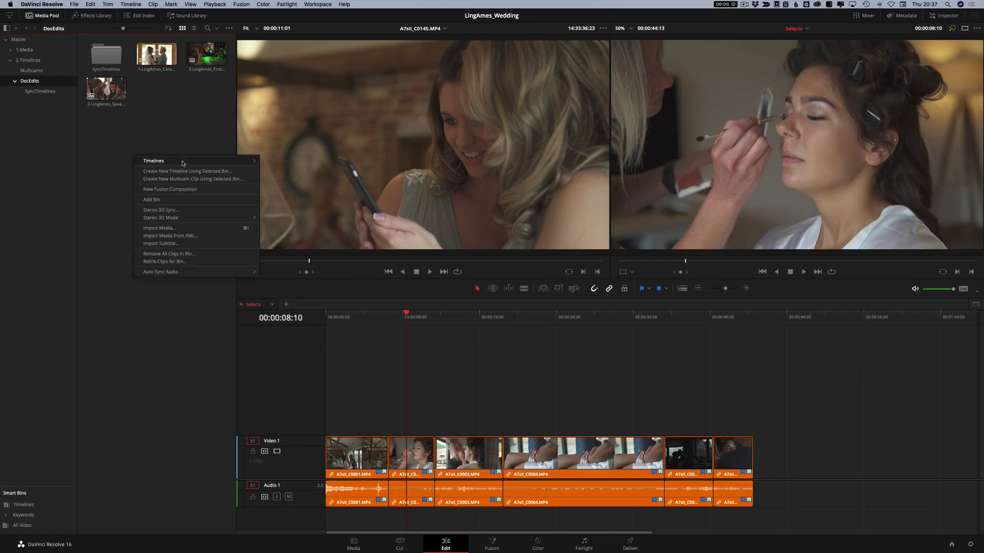
key("Escape")
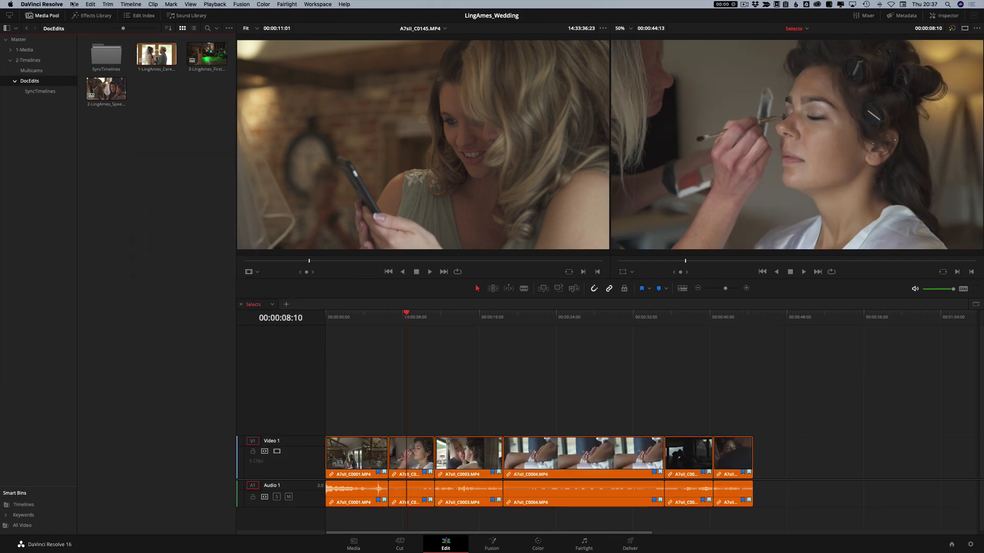
left_click(74, 4)
left_click(88, 29)
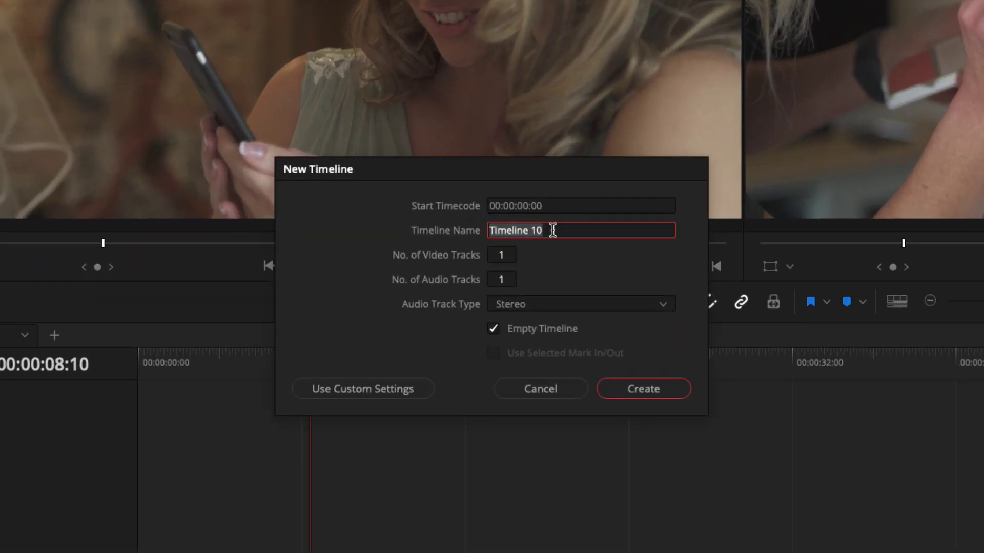
type("MulticamTest")
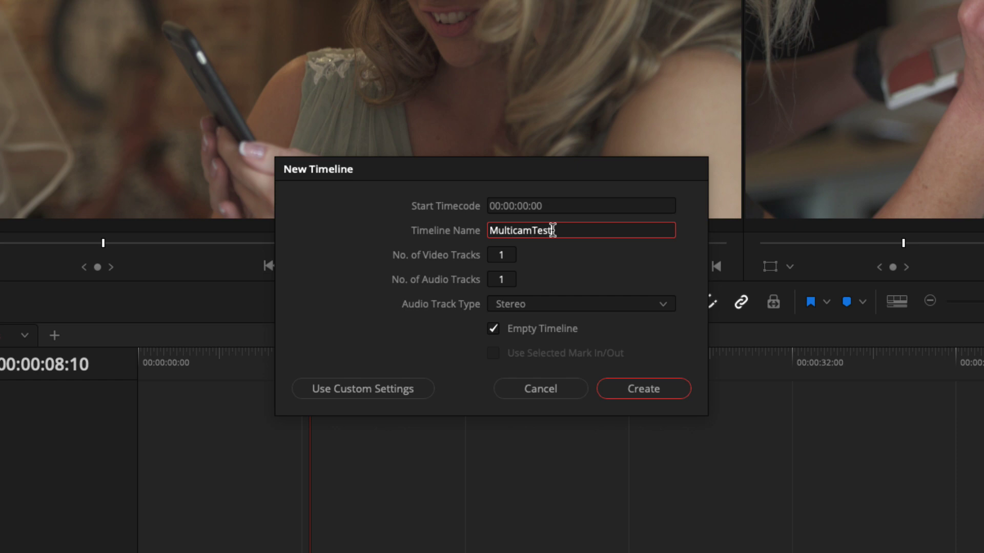
type(" Timeline")
left_click(627, 395)
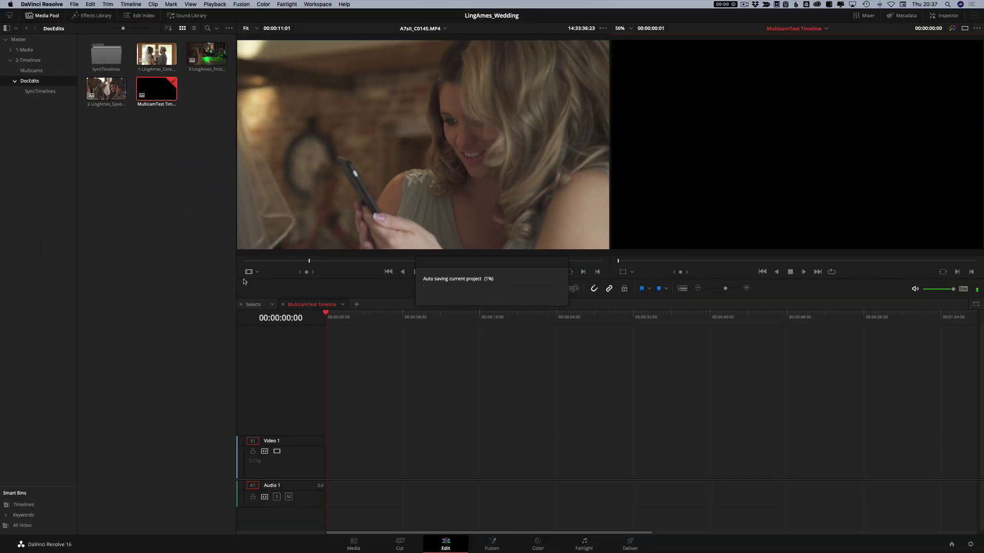
- Reset the workspace to the default UI layout
left_click_drag(304, 480, 302, 429)
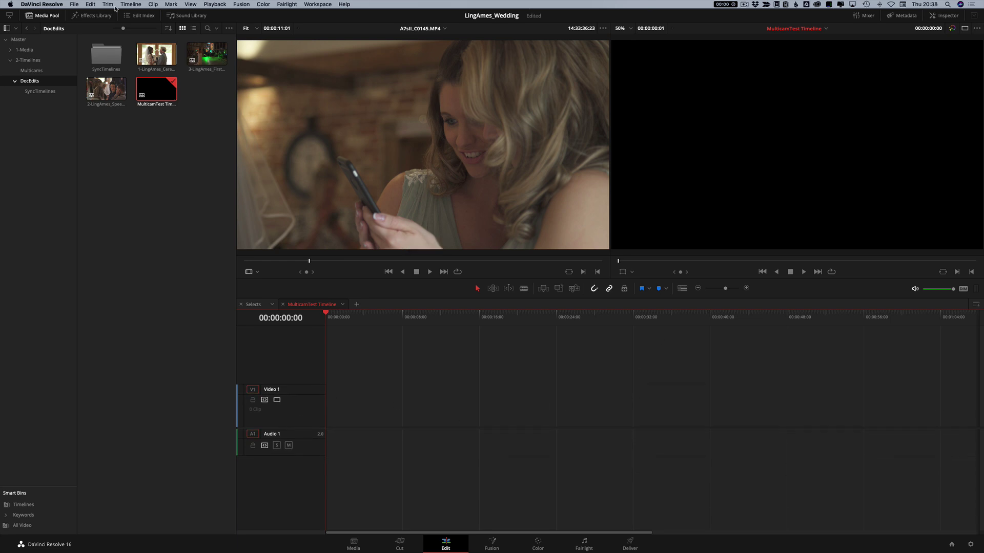
left_click(308, 6)
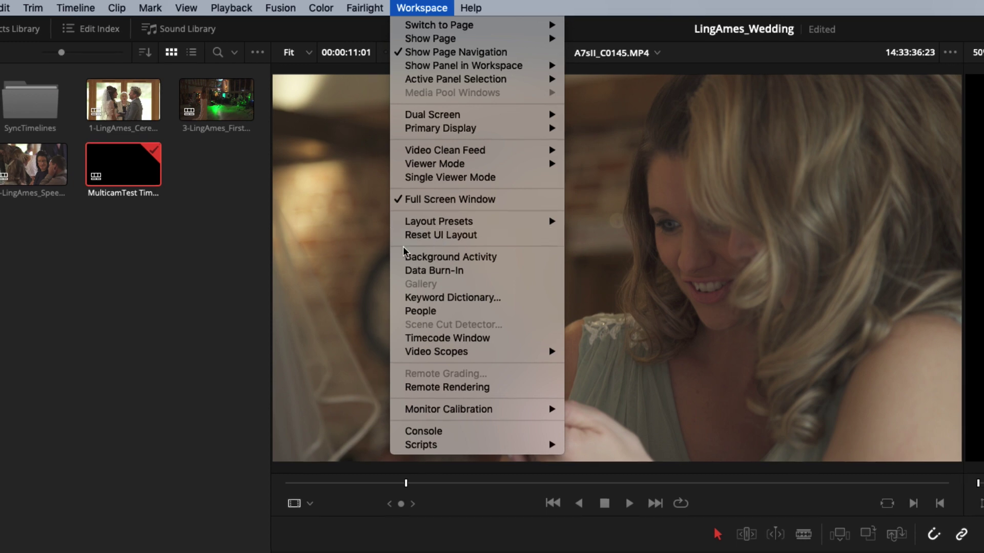
left_click(440, 234)
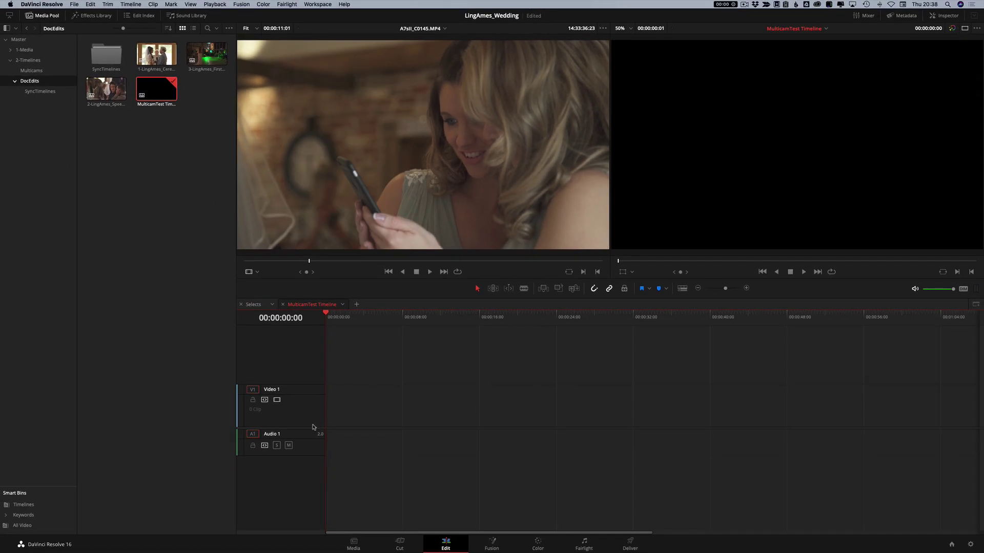
- Open the Media > Video > 3-Ceremony bin and sort its clips by Clip Name
left_click_drag(311, 428, 313, 412)
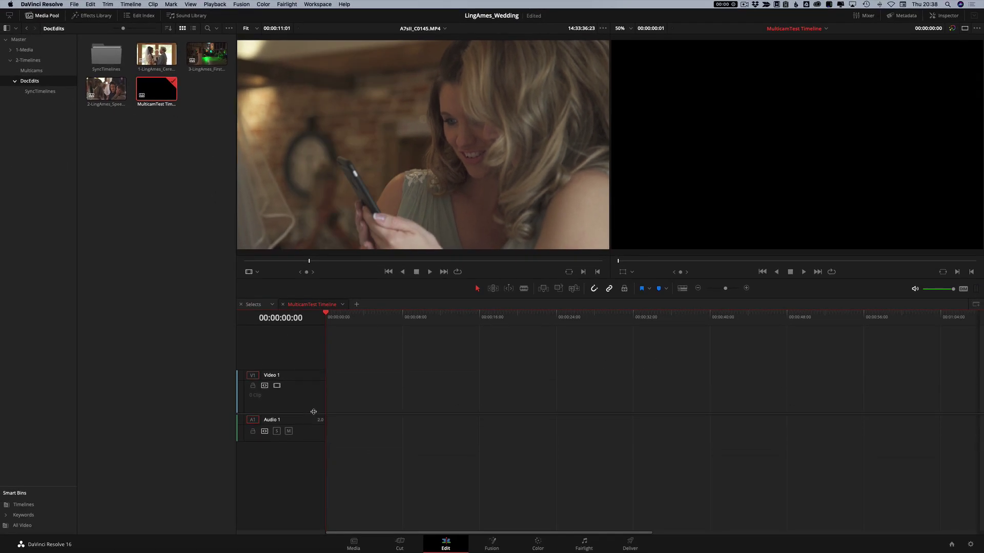
left_click(22, 50)
left_click(10, 50)
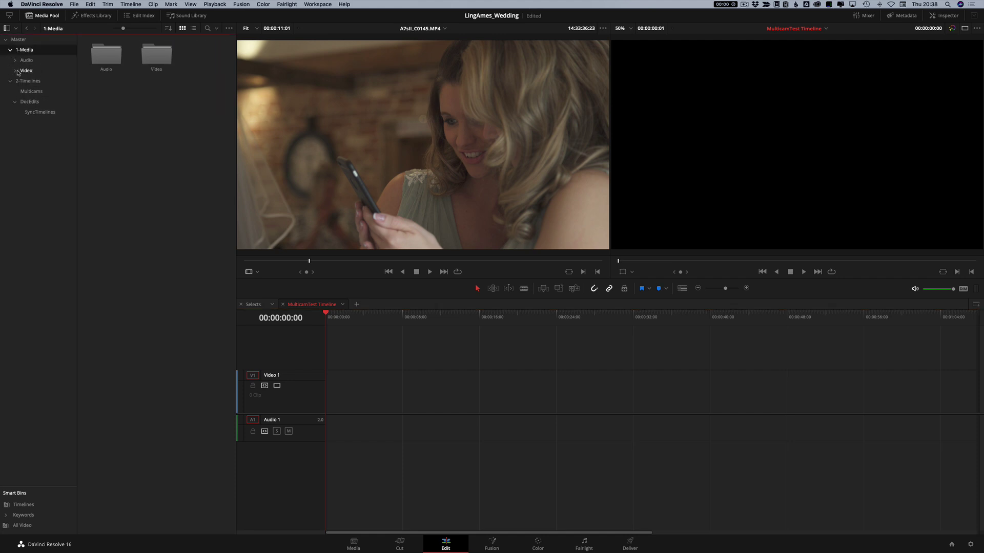
left_click(15, 71)
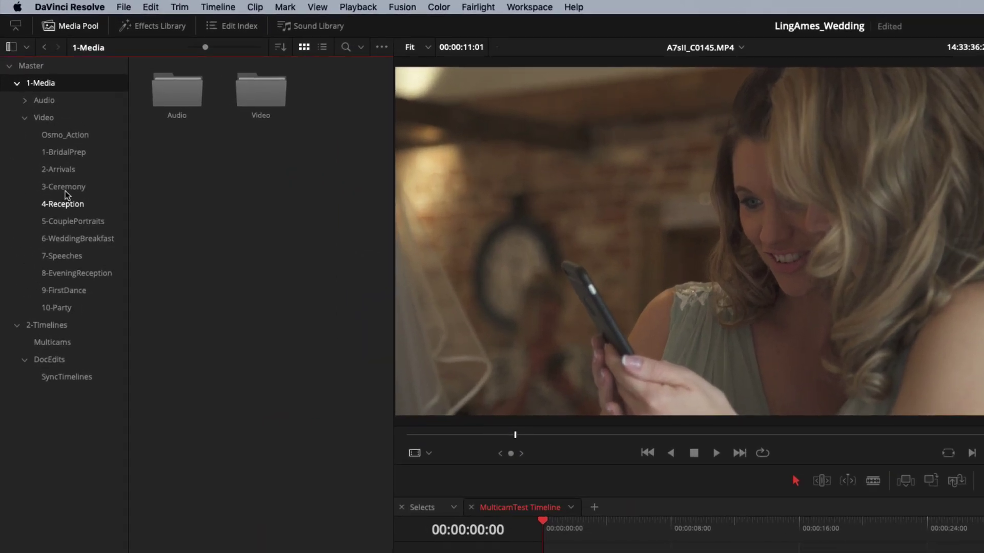
left_click(66, 189)
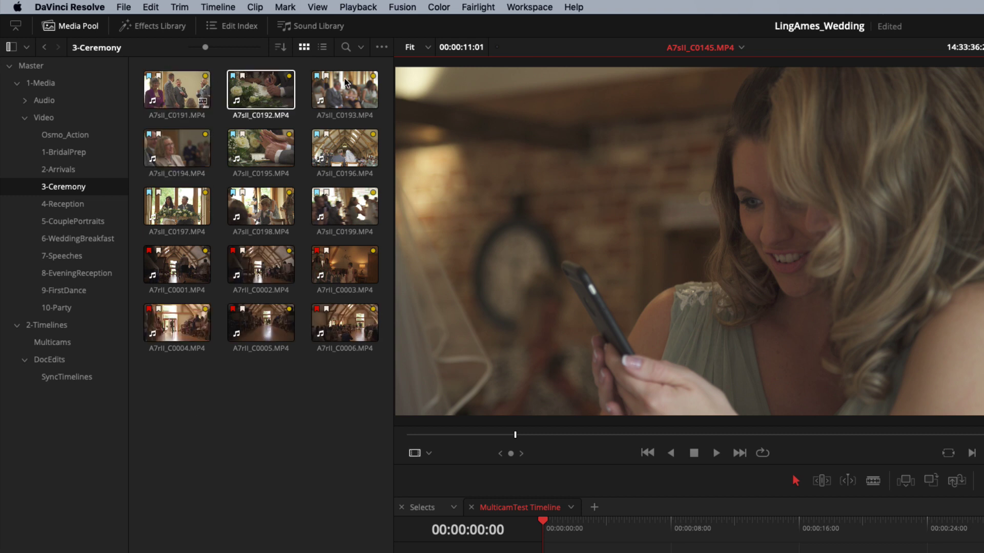
left_click(198, 83)
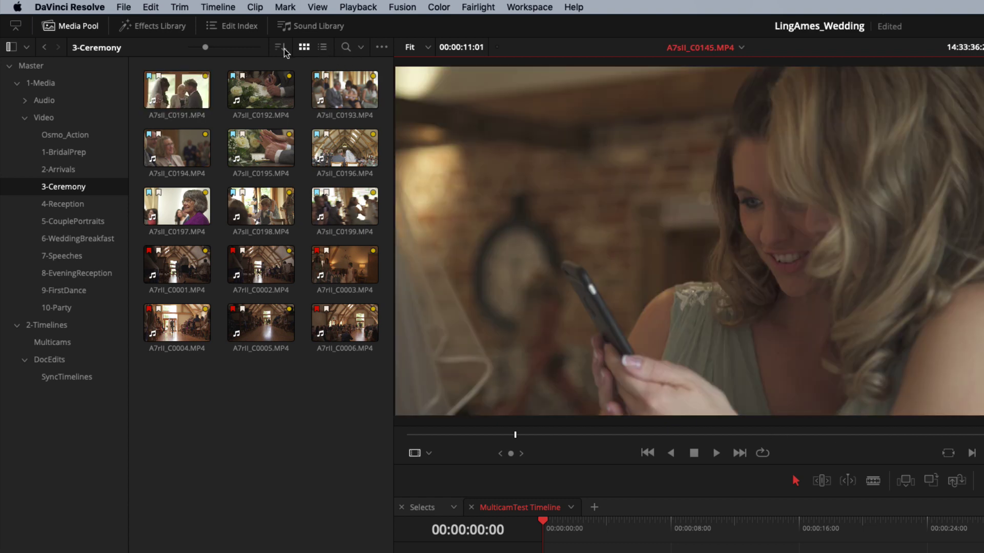
left_click(284, 50)
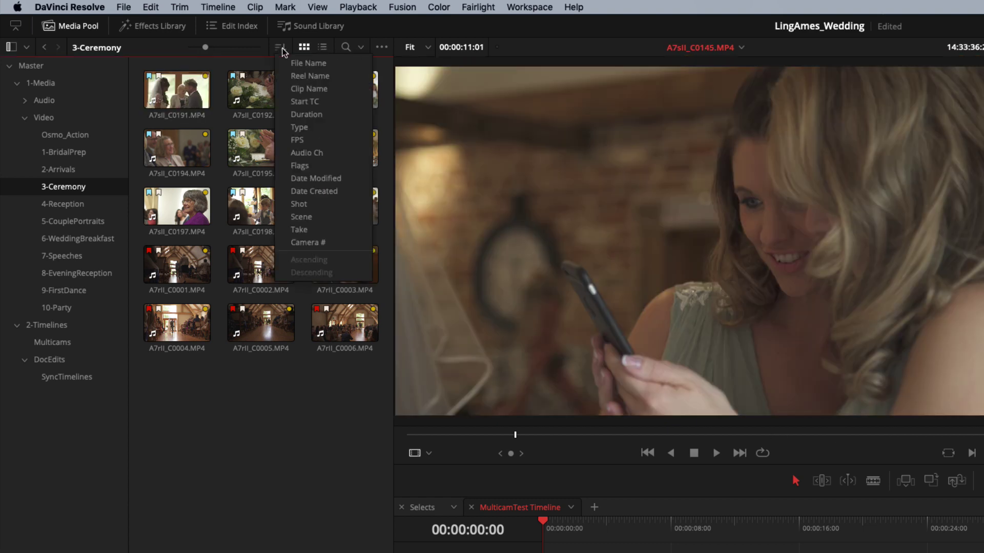
left_click(305, 89)
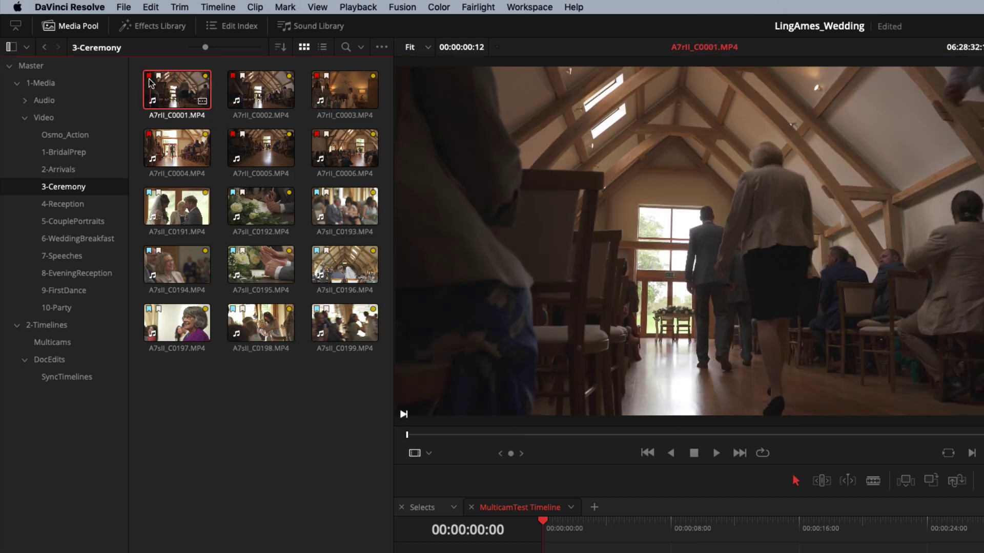
- Place the six A7rII ceremony clips at the timeline start, fit the view and save
left_click(338, 148, "shift")
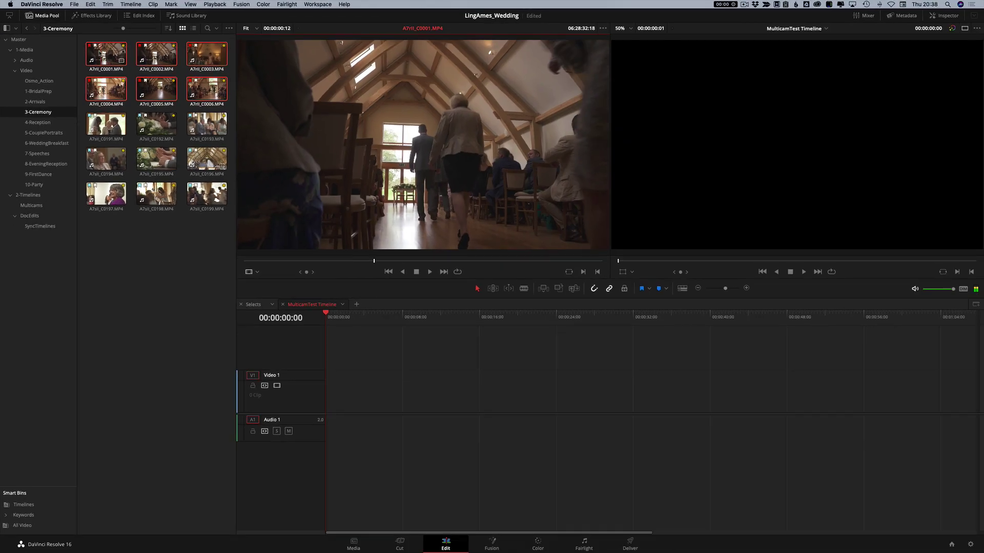
left_click_drag(196, 117, 548, 552)
left_click_drag(327, 407, 328, 408)
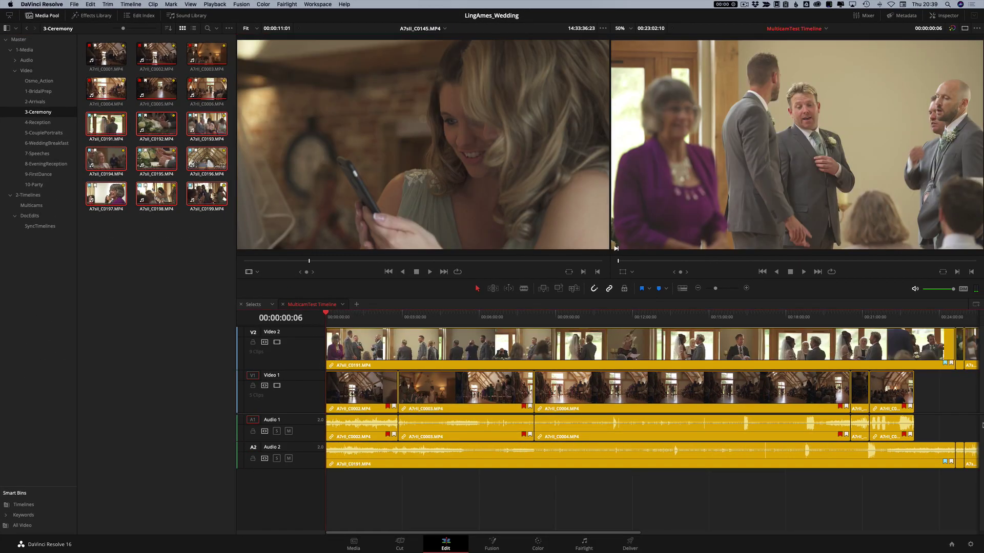
key("ctrl+minus")
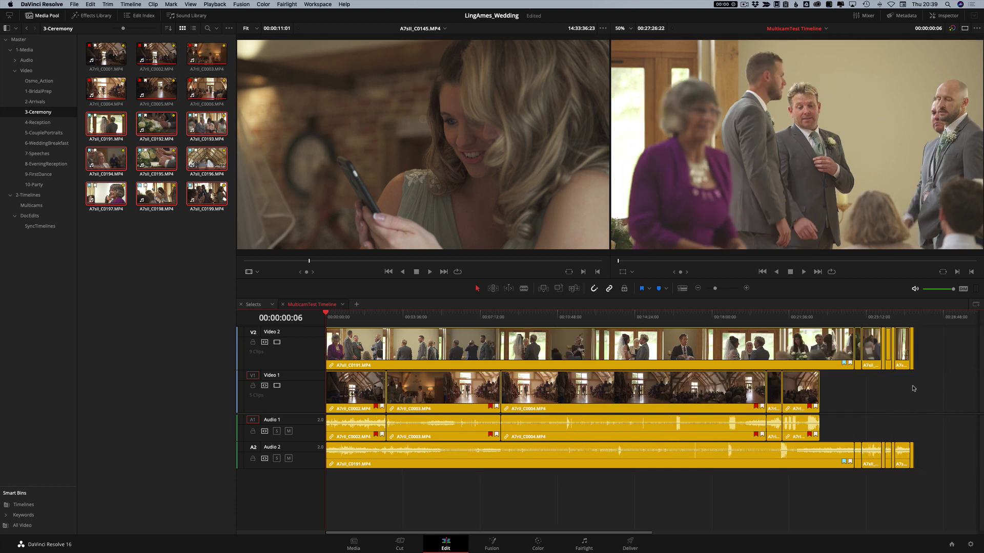
key("super+s")
left_click_drag(303, 413, 303, 438)
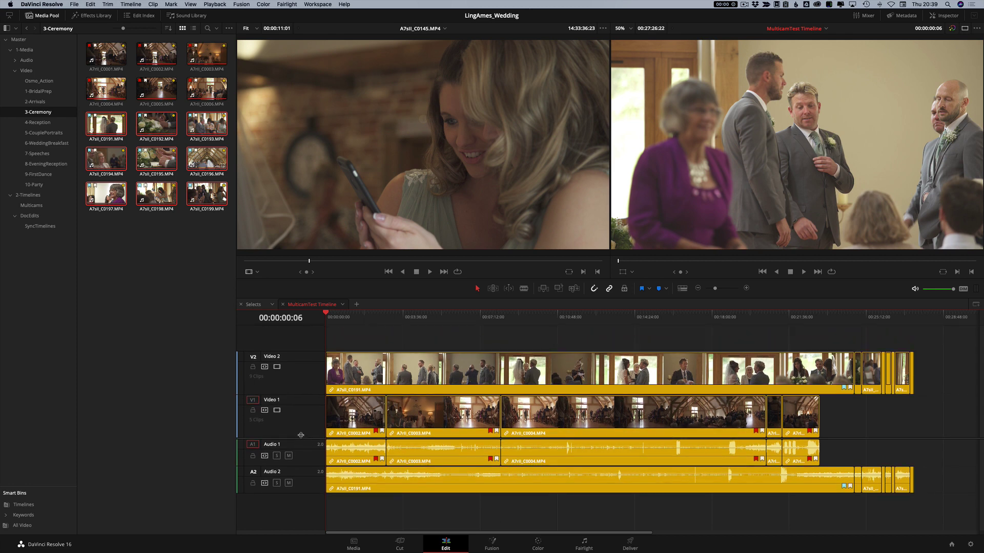
- Show the clips in the Smart Bins > Keywords > Ceremony bin
left_click(133, 263)
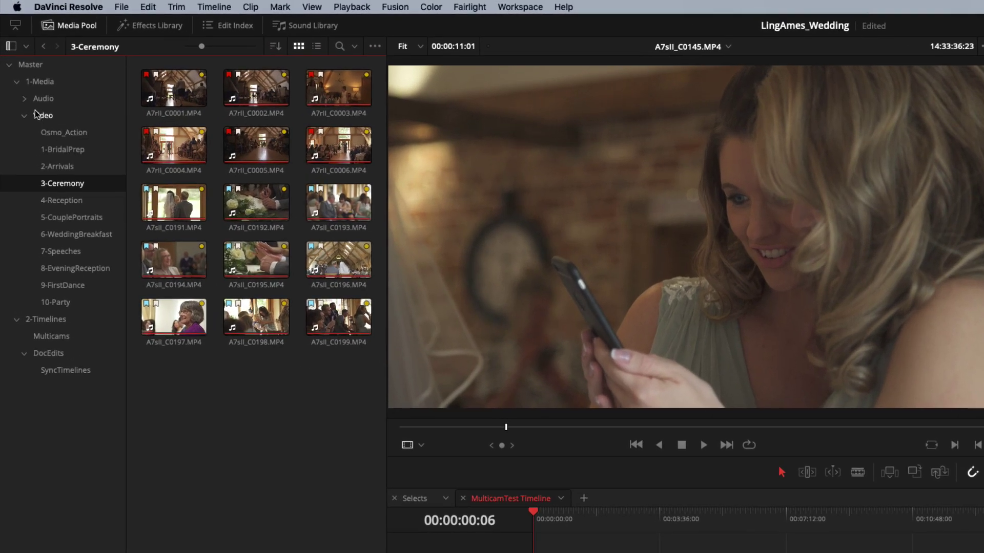
left_click(26, 71)
left_click(15, 60)
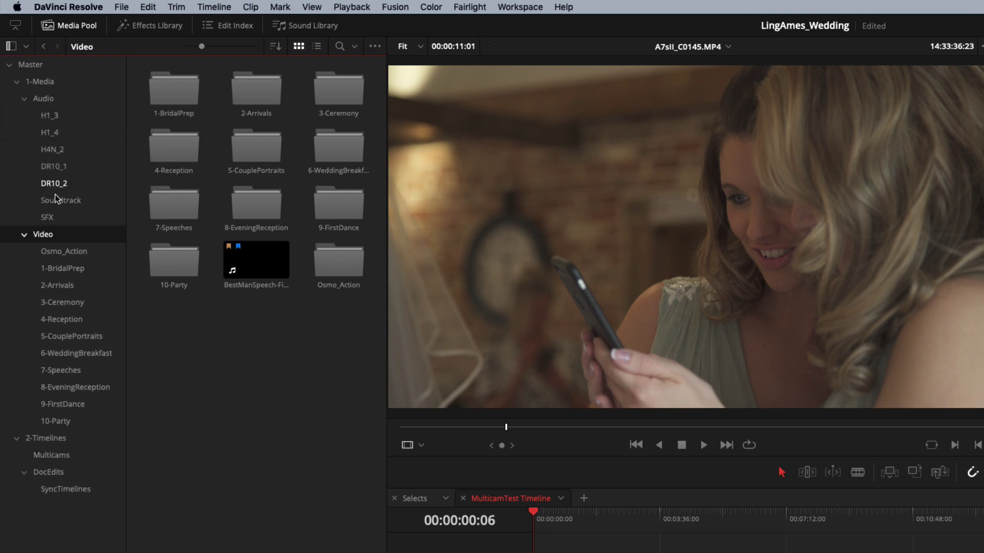
left_click(44, 99)
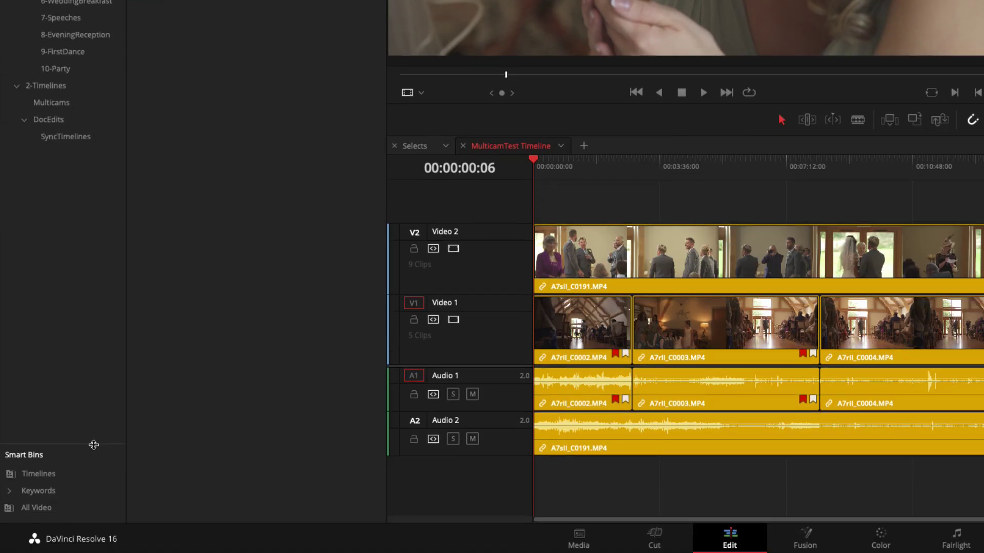
left_click_drag(93, 444, 79, 297)
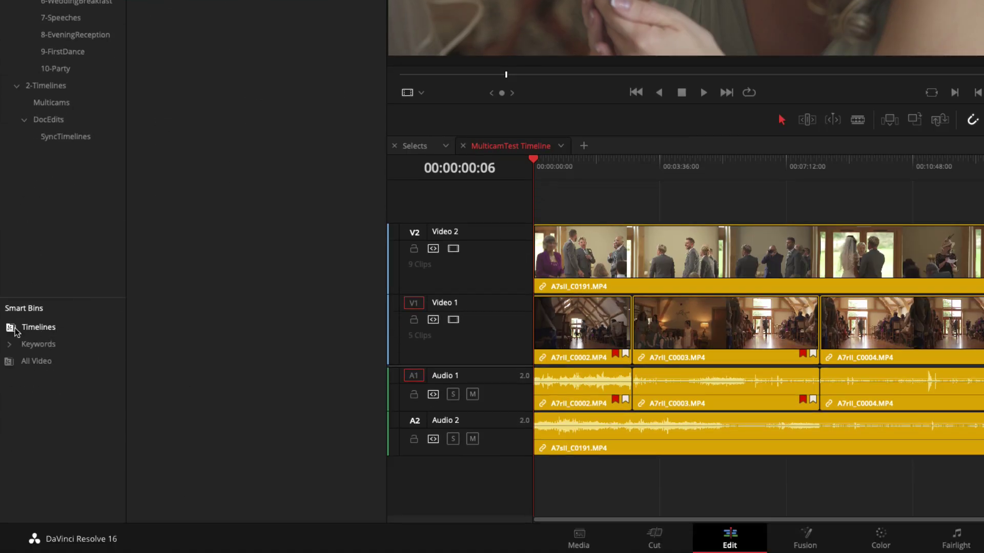
left_click(10, 344)
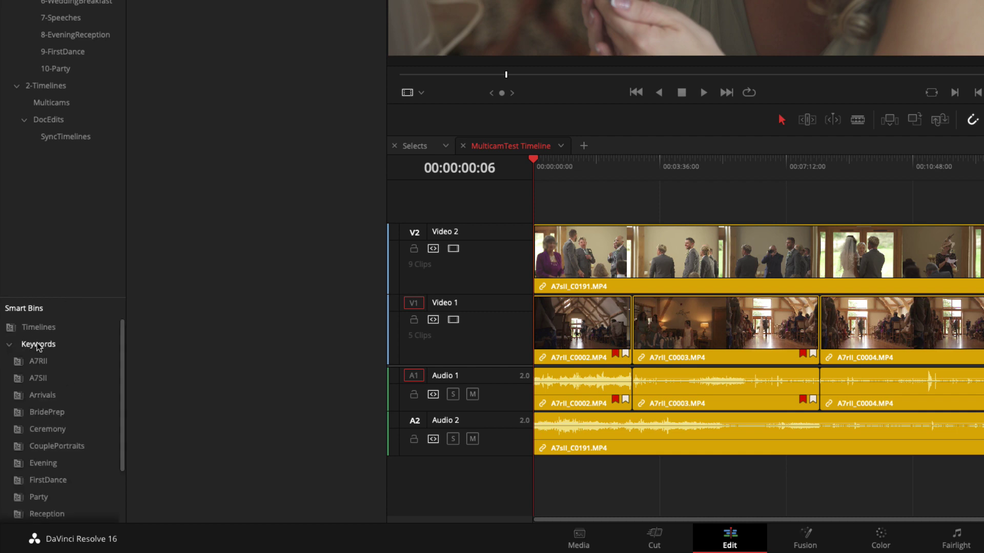
left_click(47, 433)
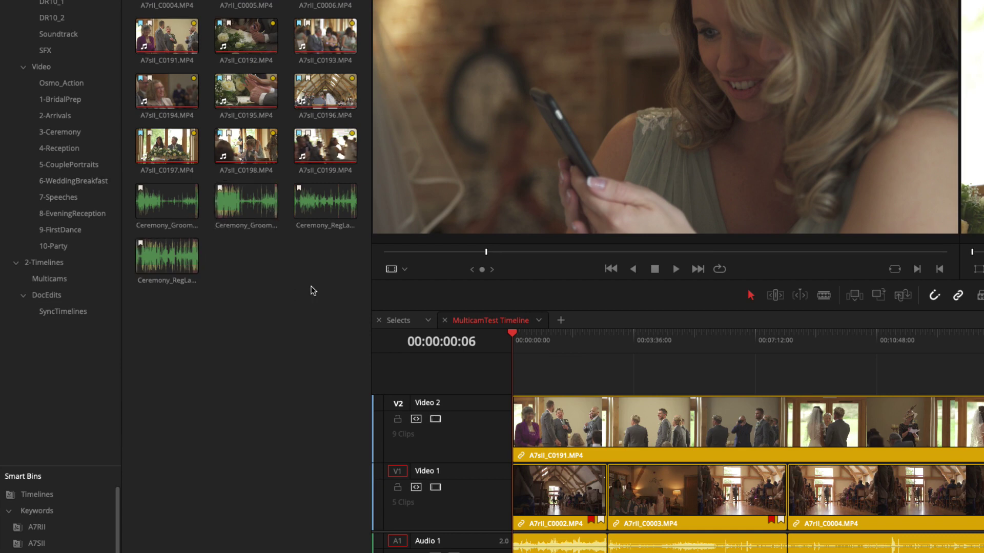
- Add GroomLapel, GroomLapel-D, RegLapel and RegLapel-D WAVs onto new tracks Audio 3–6
left_click(174, 209)
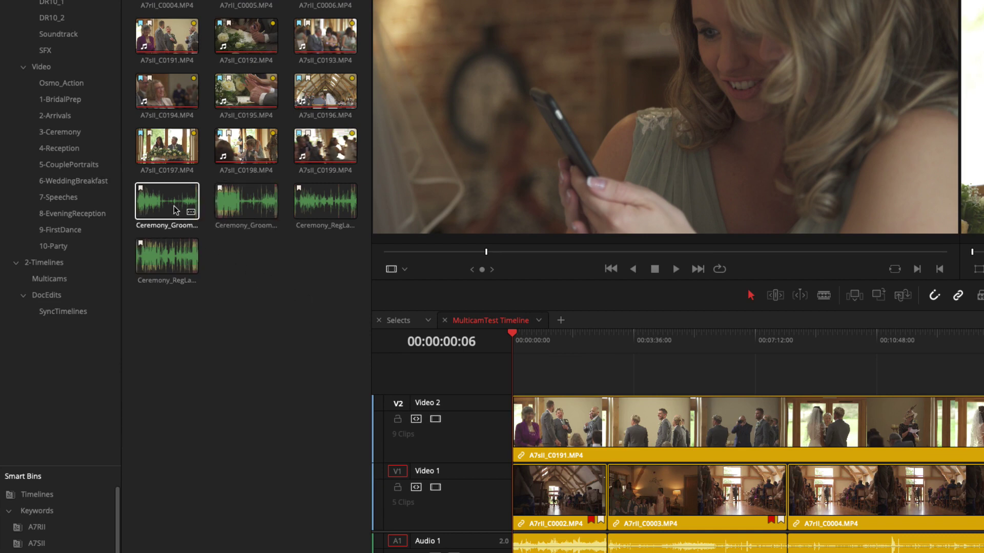
left_click_drag(175, 210, 514, 408)
left_click_drag(304, 298, 513, 451)
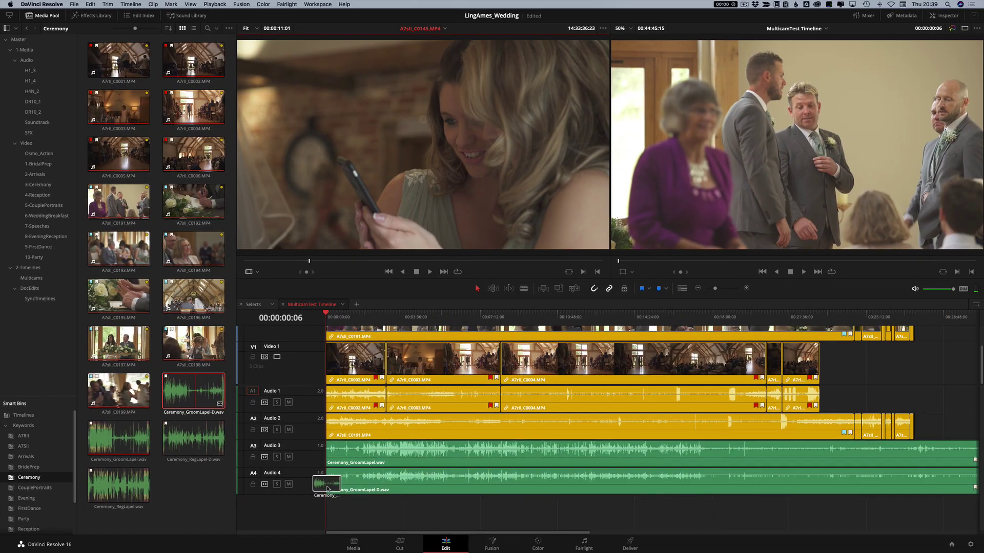
left_click_drag(327, 488, 327, 489)
left_click_drag(146, 486, 331, 514)
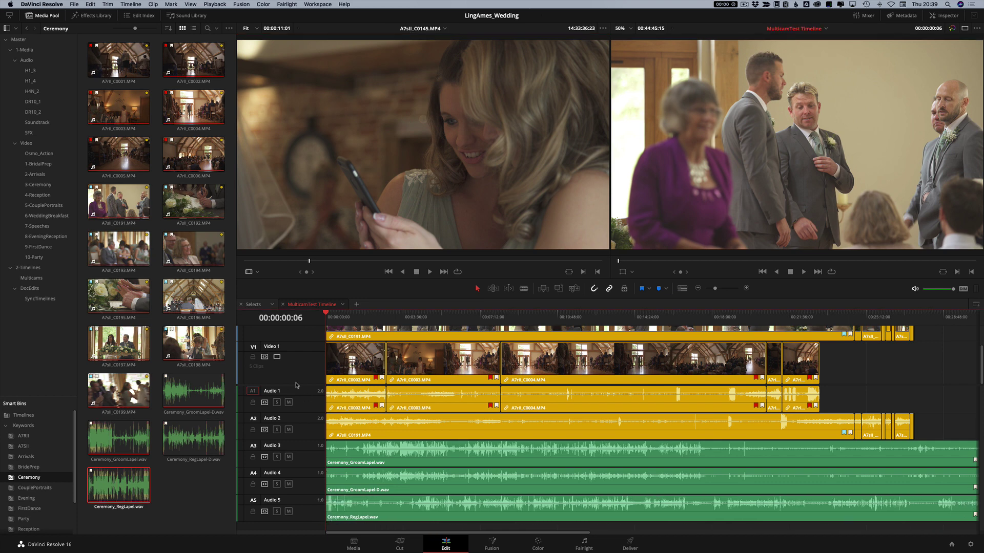
scroll(296, 373, "down", 2)
double_click(194, 438)
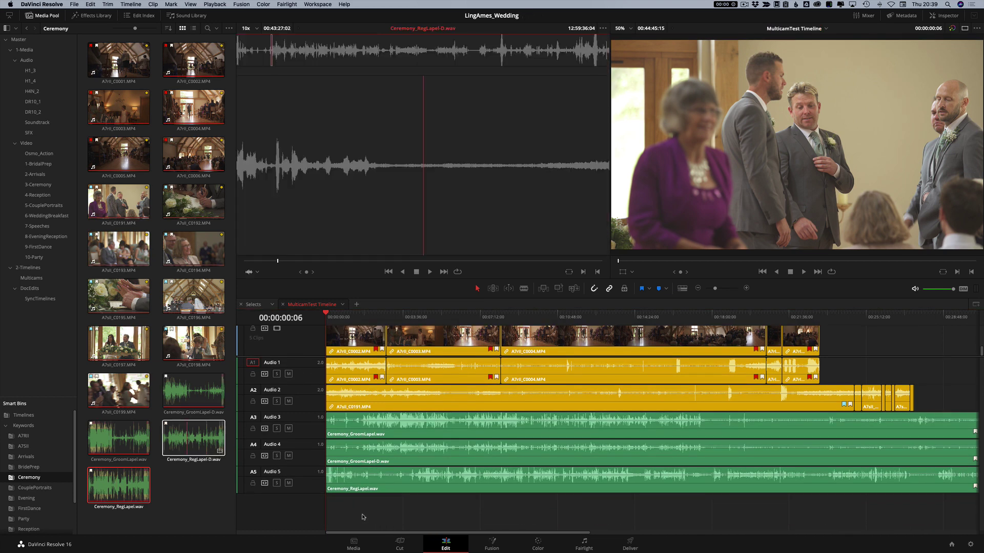
left_click_drag(363, 516, 328, 515)
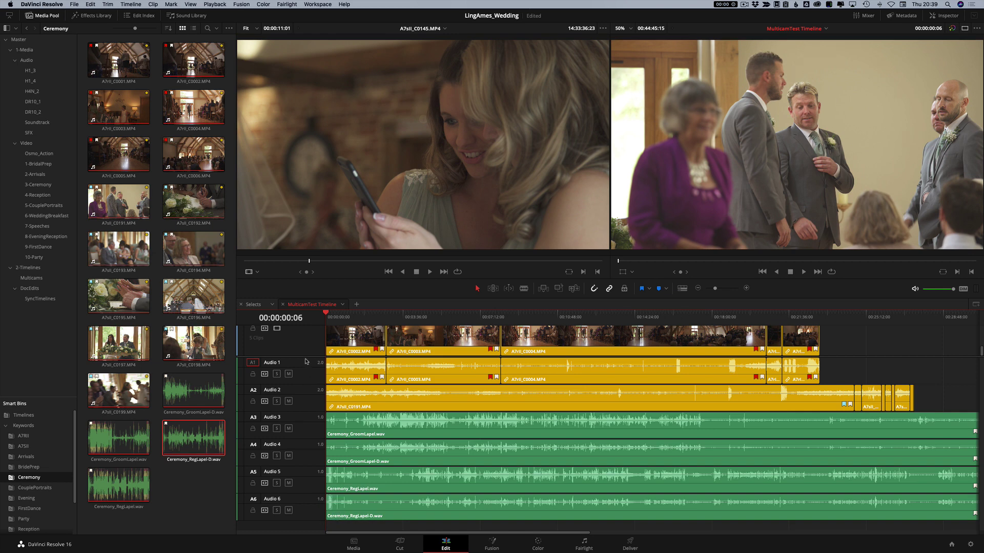
- Switch the timeline to compact clip-name track view, zoom out one step and save the project
scroll(305, 359, "up", 3)
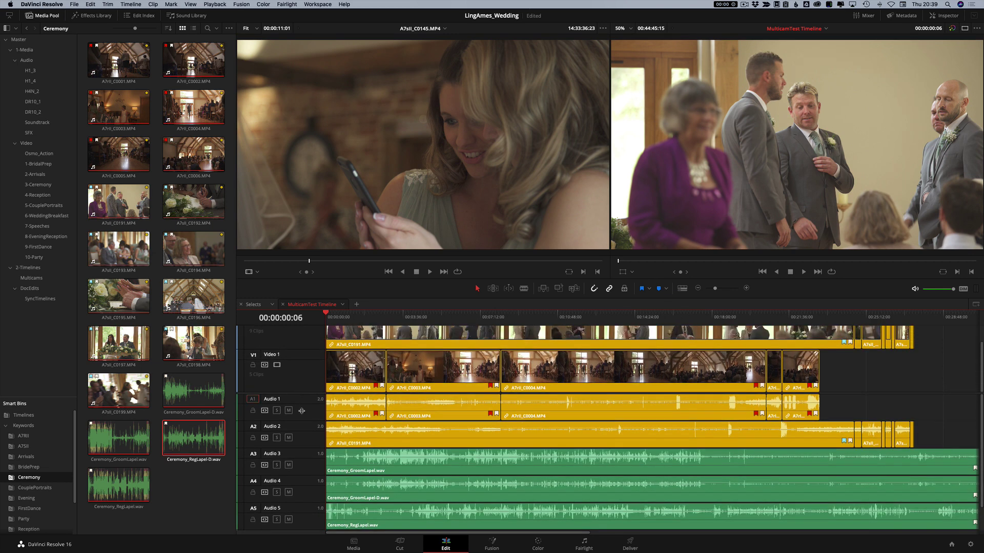
left_click_drag(302, 410, 303, 413)
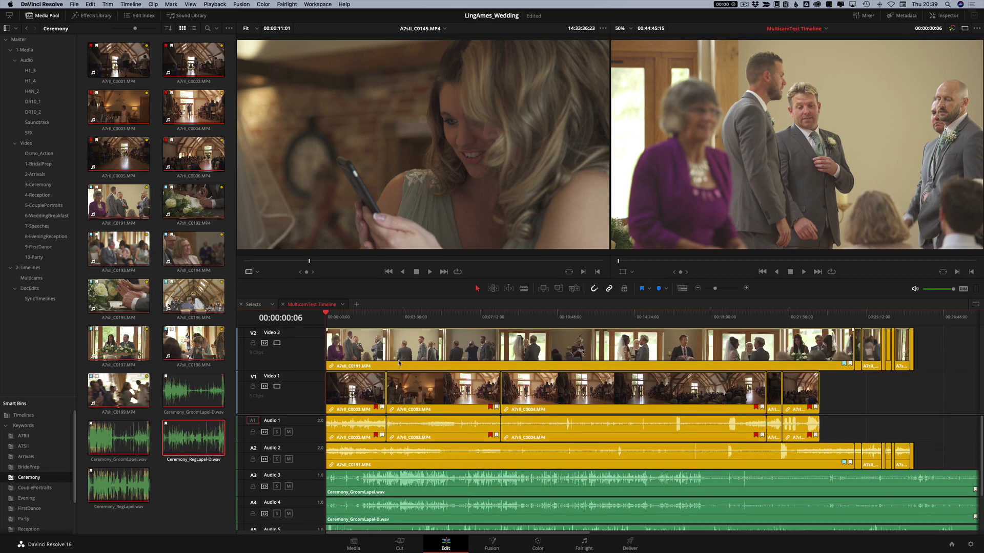
key("ctrl+minus")
left_click(682, 288)
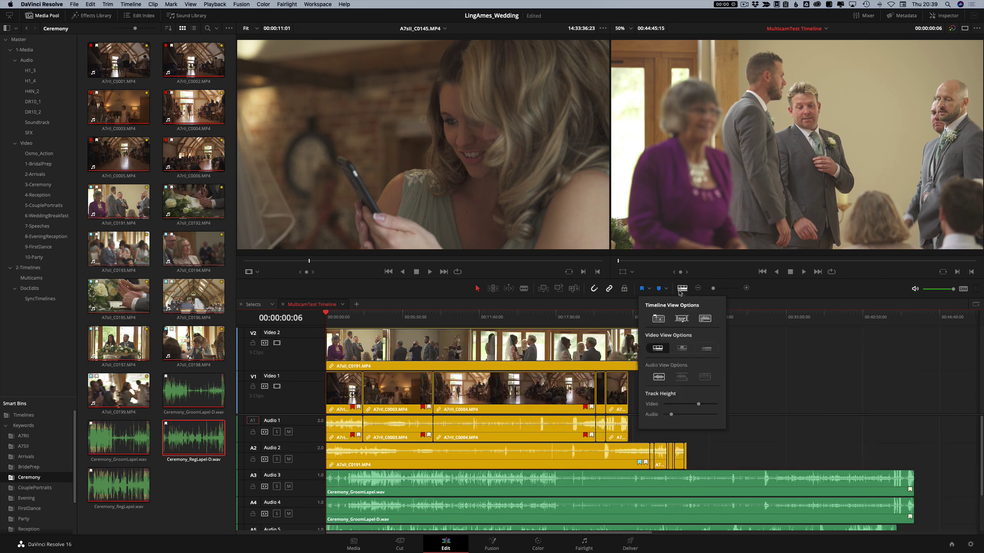
left_click(711, 354)
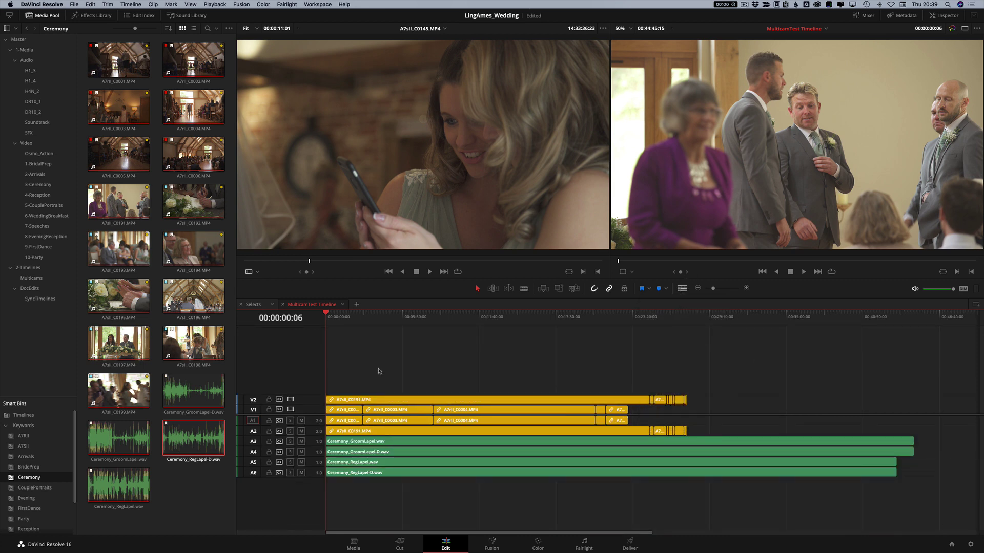
left_click_drag(310, 415, 311, 423)
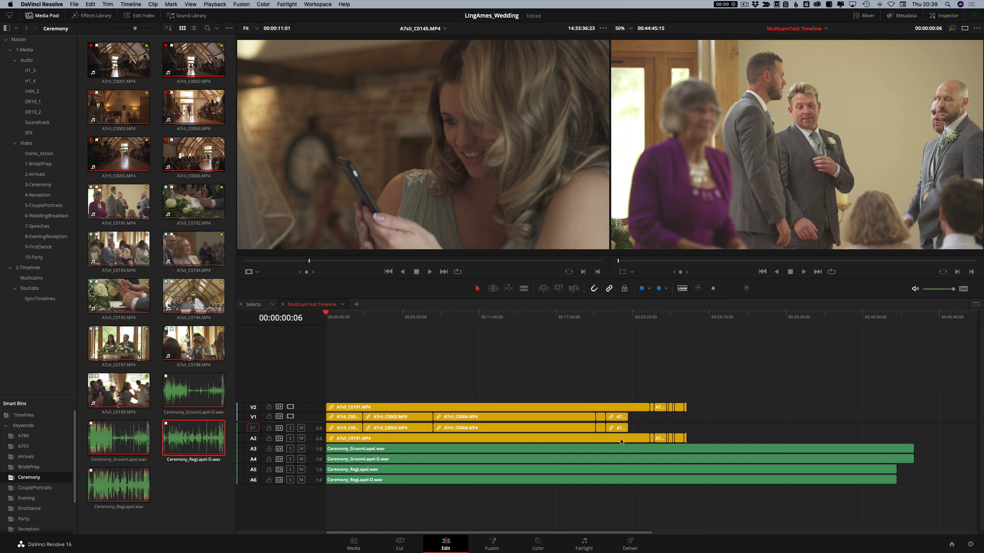
left_click(188, 494)
key("super+s")
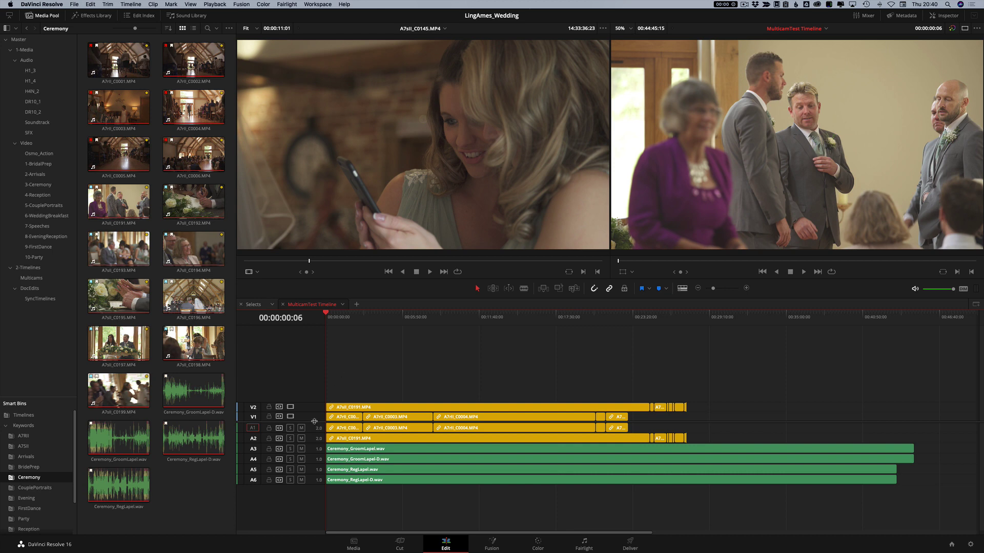
- Export the timeline through Export AAF, XML as 'MulticamTestTimeline' in FCPXML 1.8 format
left_click(74, 4)
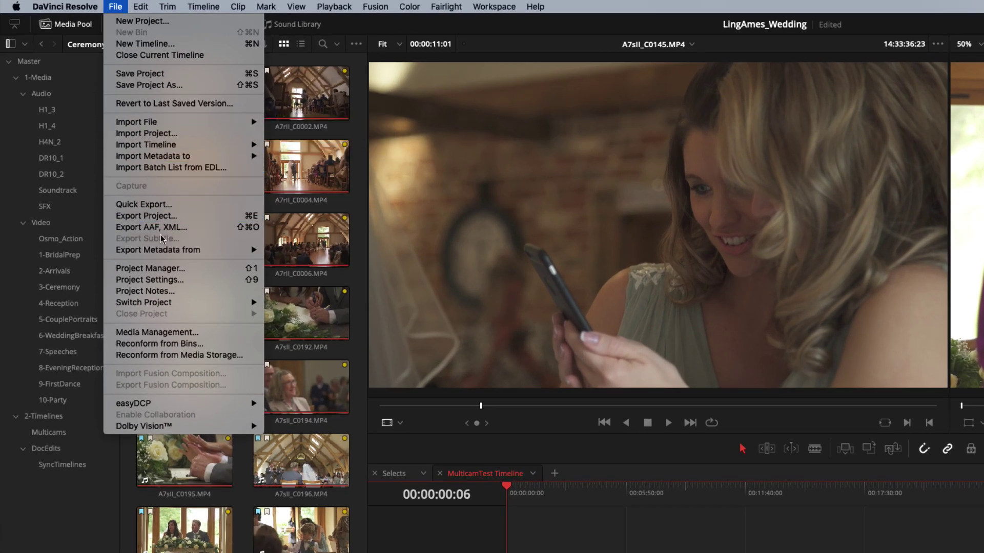
left_click(169, 228)
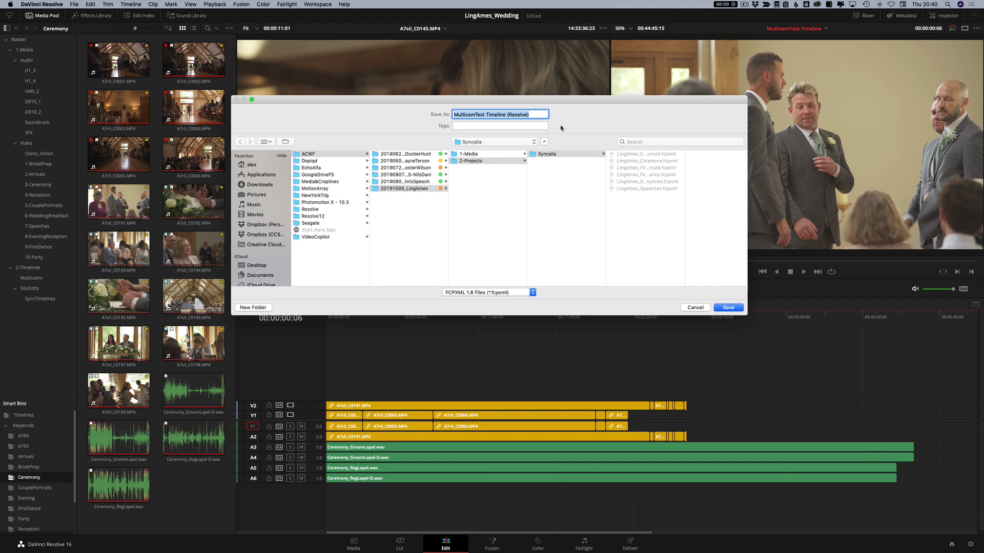
key("Right")
key("BackSpace")
key("BackSpace")
key("BackSpace")
key("BackSpace")
key("BackSpace")
key("BackSpace")
key("BackSpace")
key("BackSpace")
key("BackSpace")
key("BackSpace")
key("Left")
key("Left")
key("Left")
key("Left")
key("Left")
key("Left")
key("Left")
key("Left")
key("BackSpace")
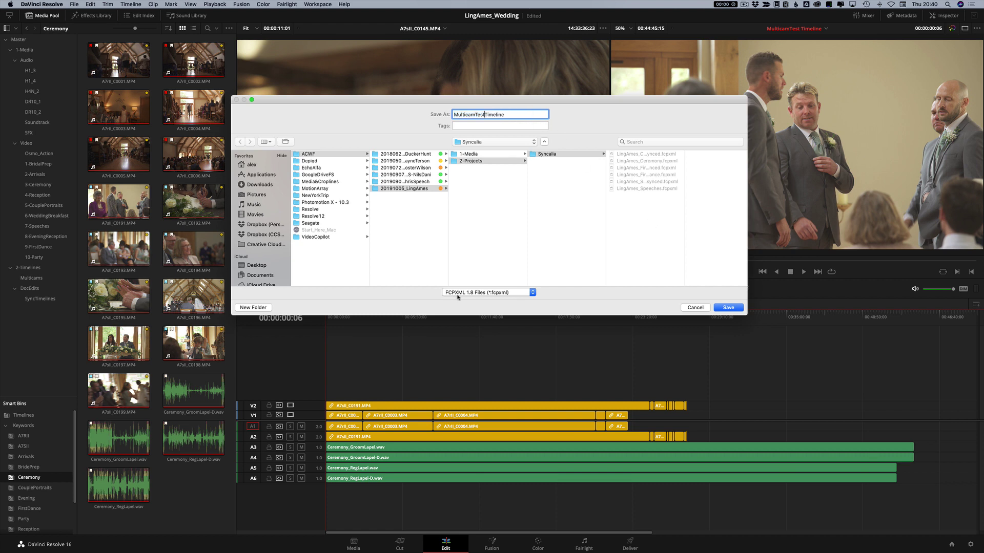
left_click(513, 296)
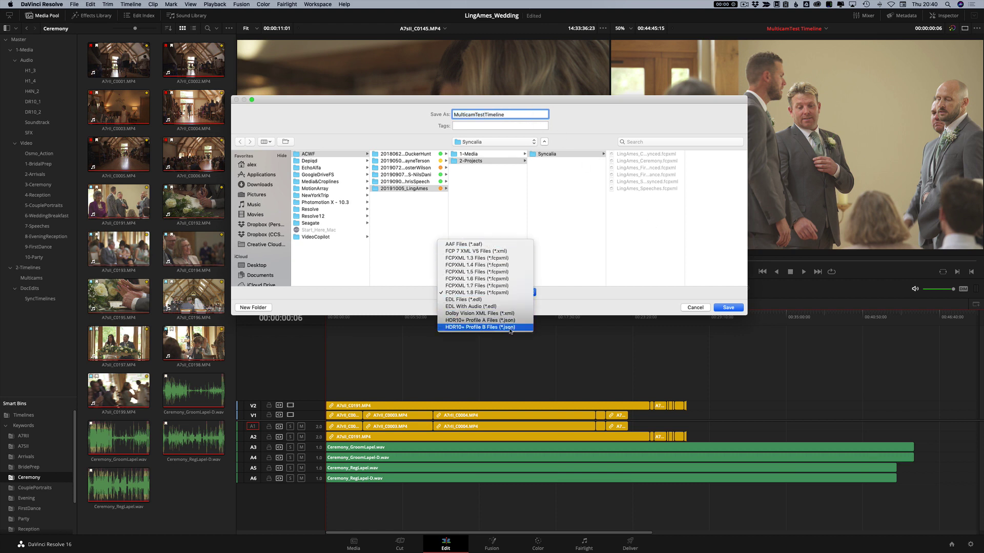
left_click(582, 302)
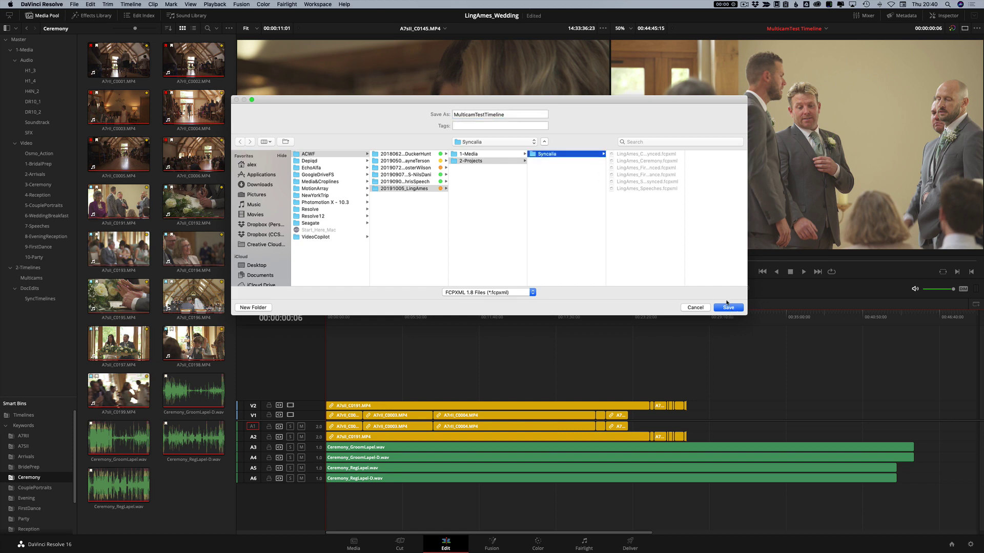
left_click(728, 308)
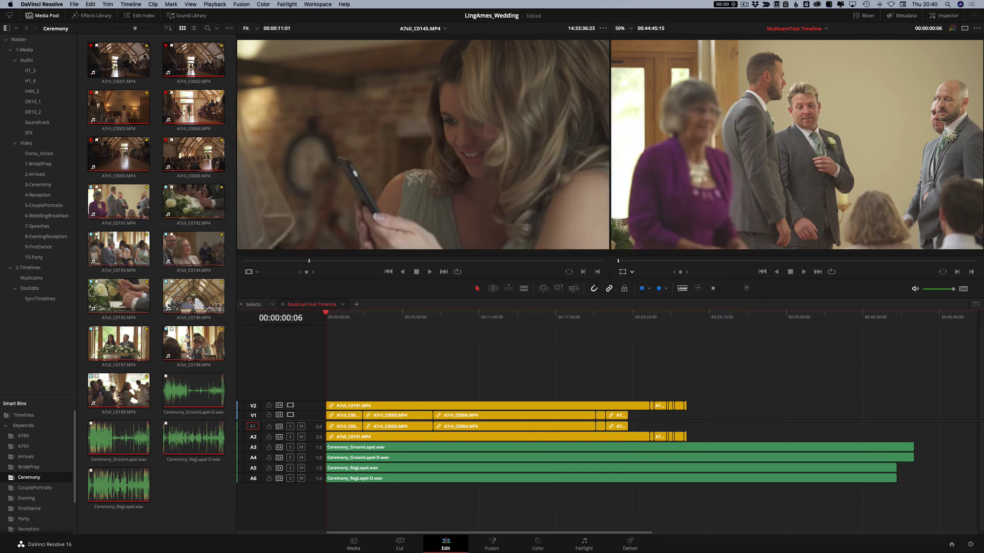
- Launch Syncaila and import MulticamTestTimeline.fcpxml from the Syncalia folder
left_click(666, 543)
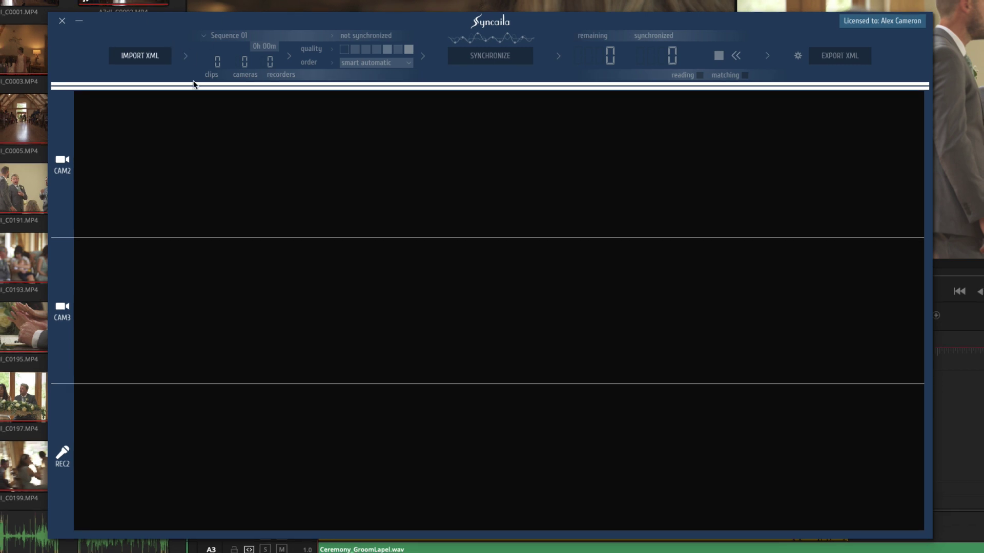
left_click(127, 59)
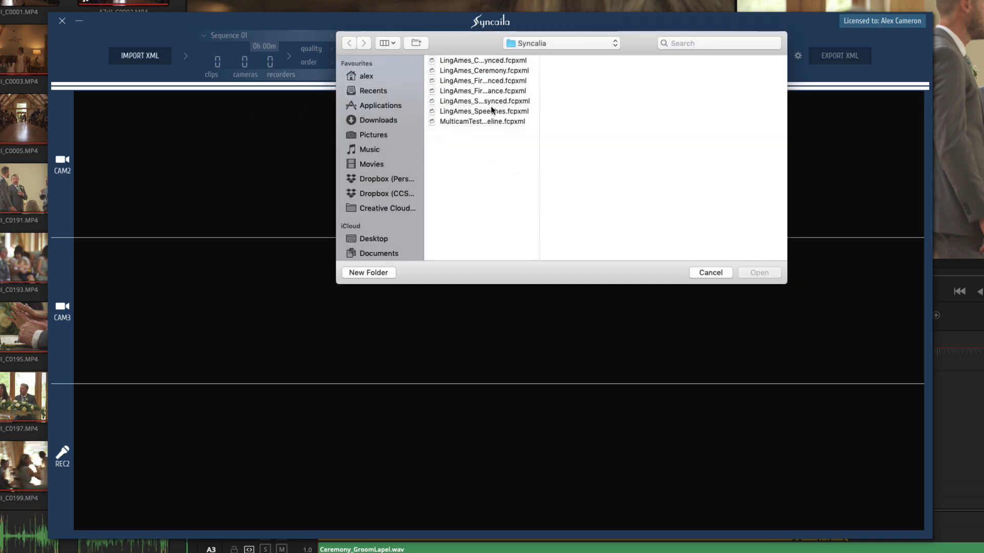
left_click(464, 122)
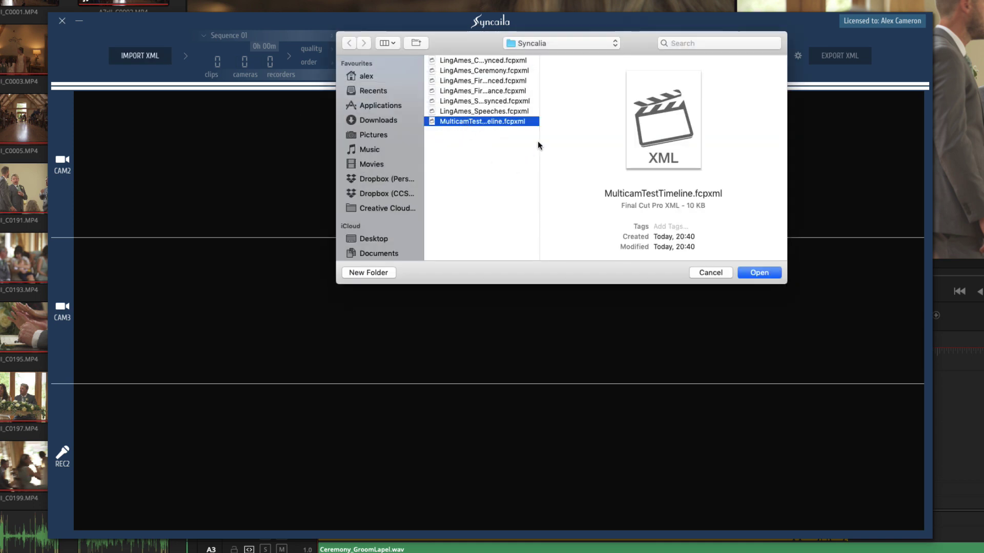
left_click_drag(538, 142, 568, 138)
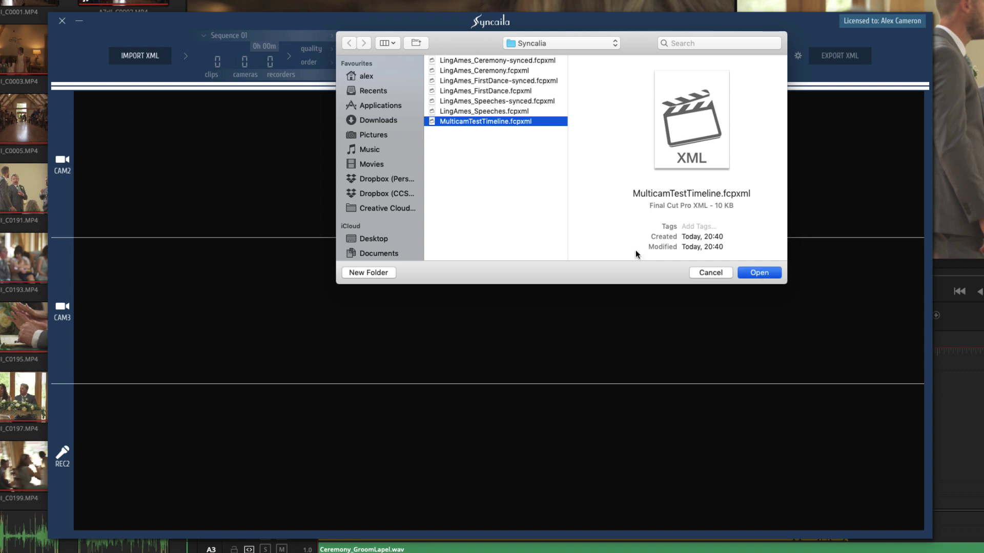
key("Return")
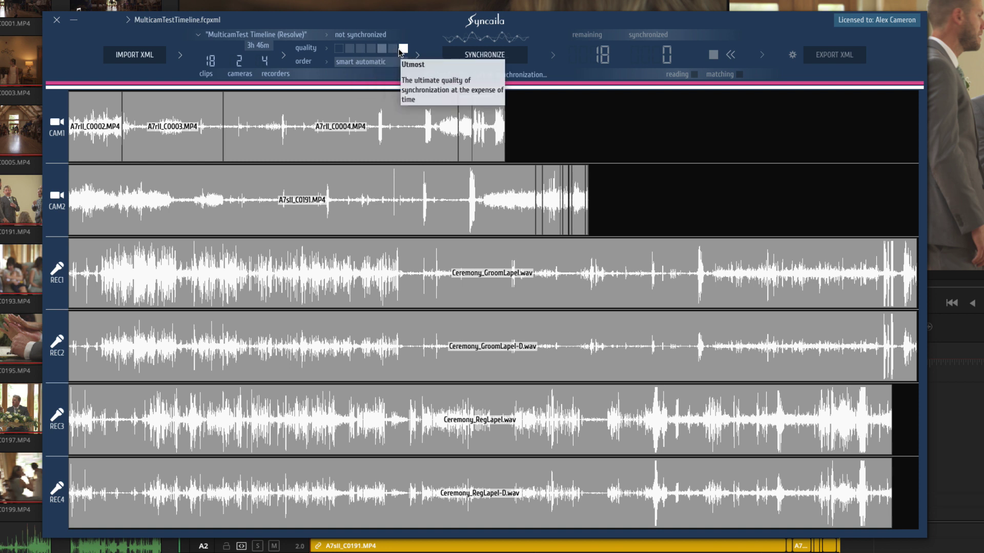
- Keep smart automatic ordering and run SYNCHRONIZE on all the clips
left_click(391, 63)
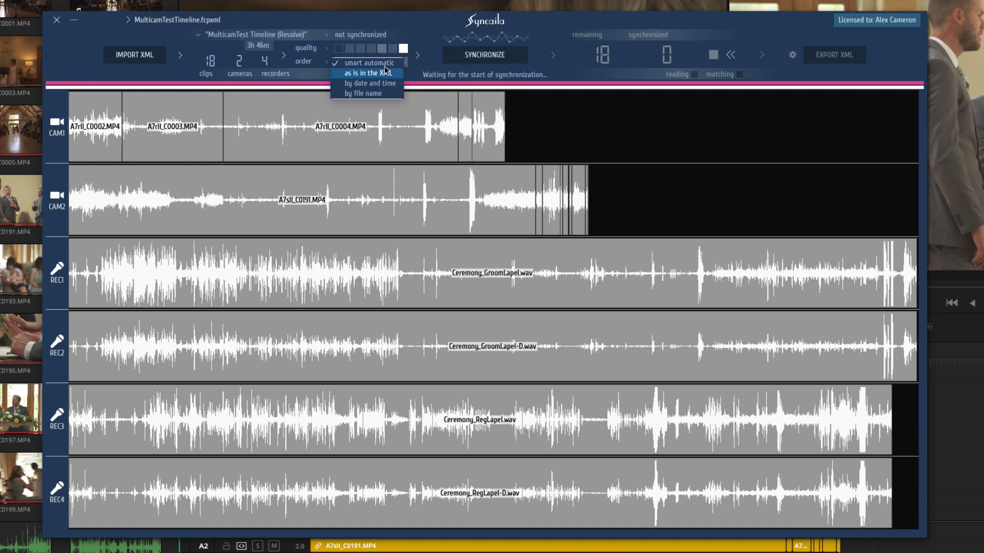
left_click(362, 64)
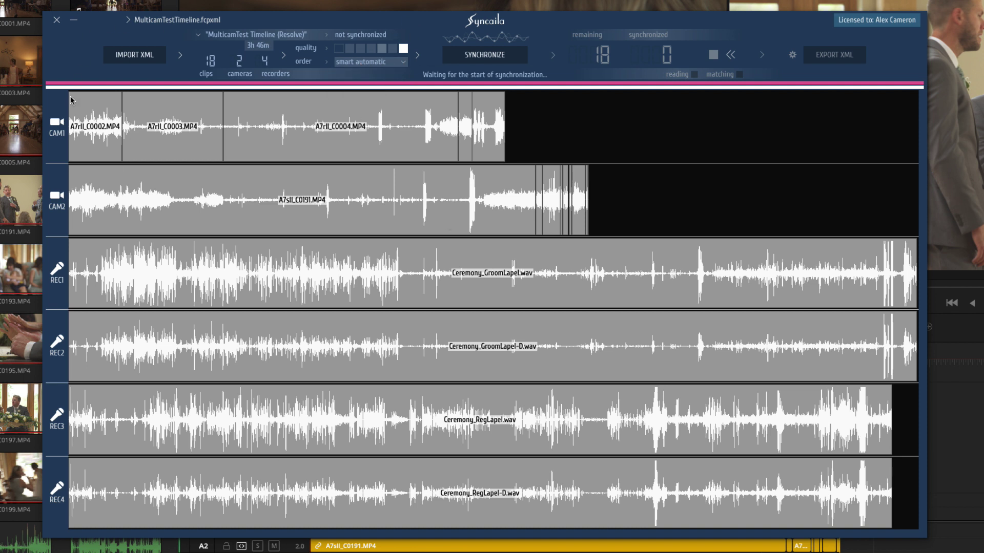
left_click(476, 57)
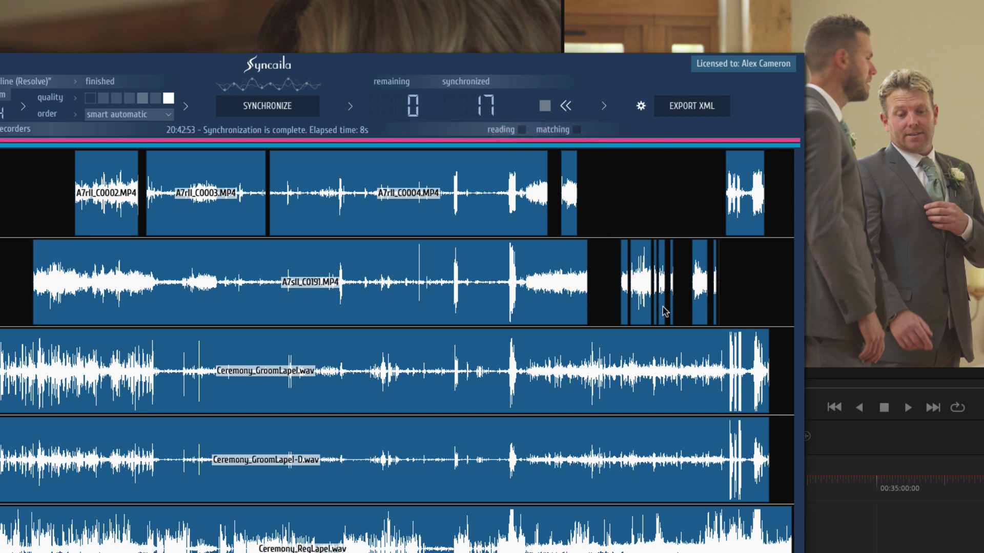
scroll(653, 317, "up", 5)
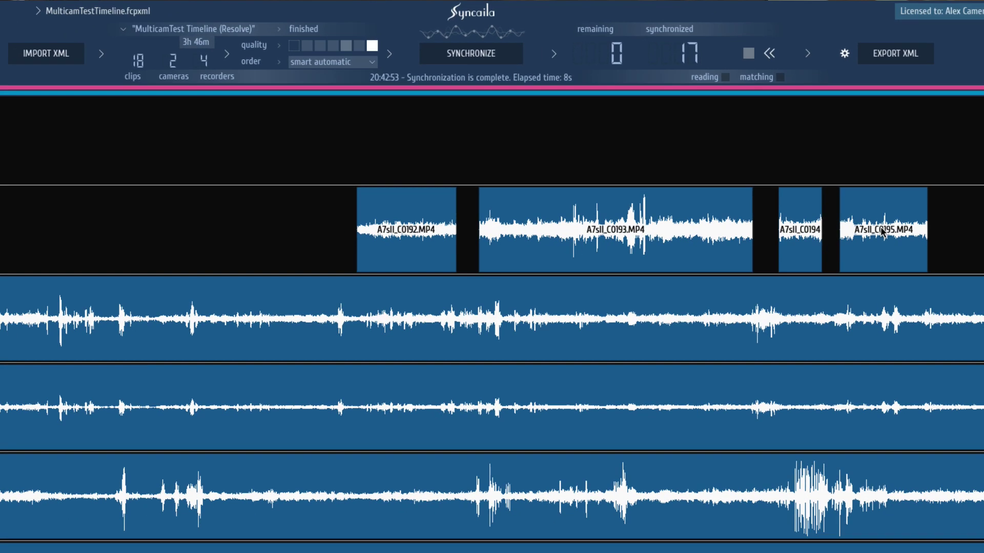
scroll(858, 436, "right", 10)
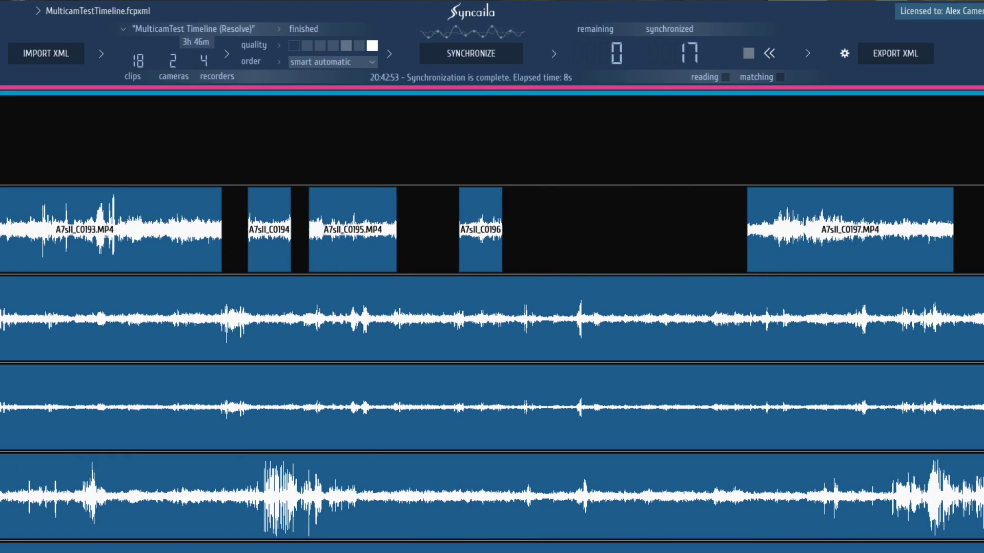
scroll(492, 231, "right", 10)
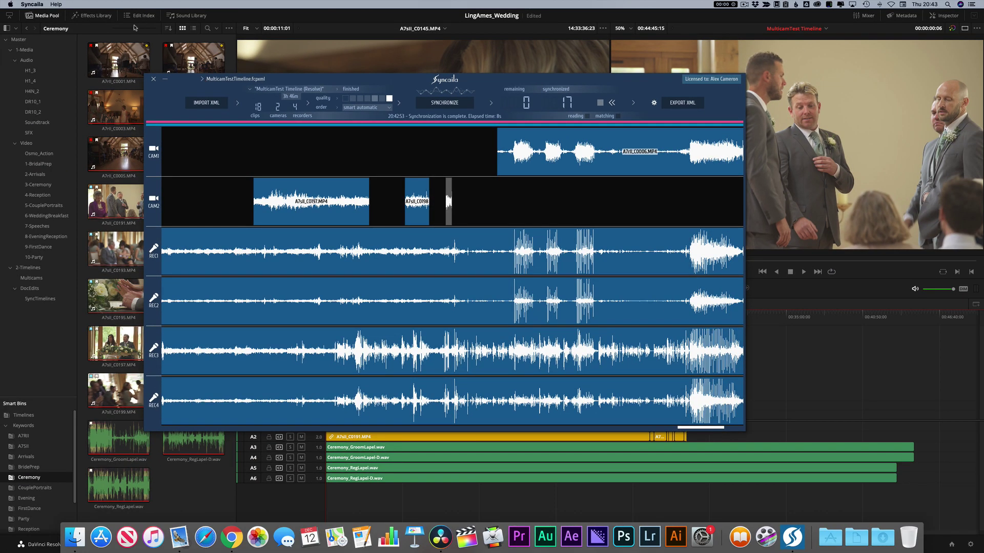
left_click(32, 5)
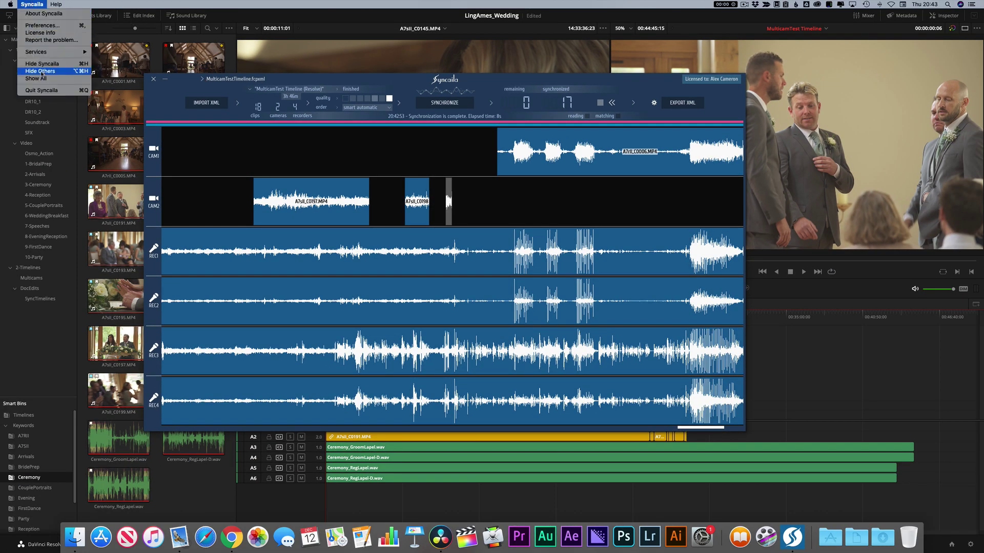
left_click(61, 4)
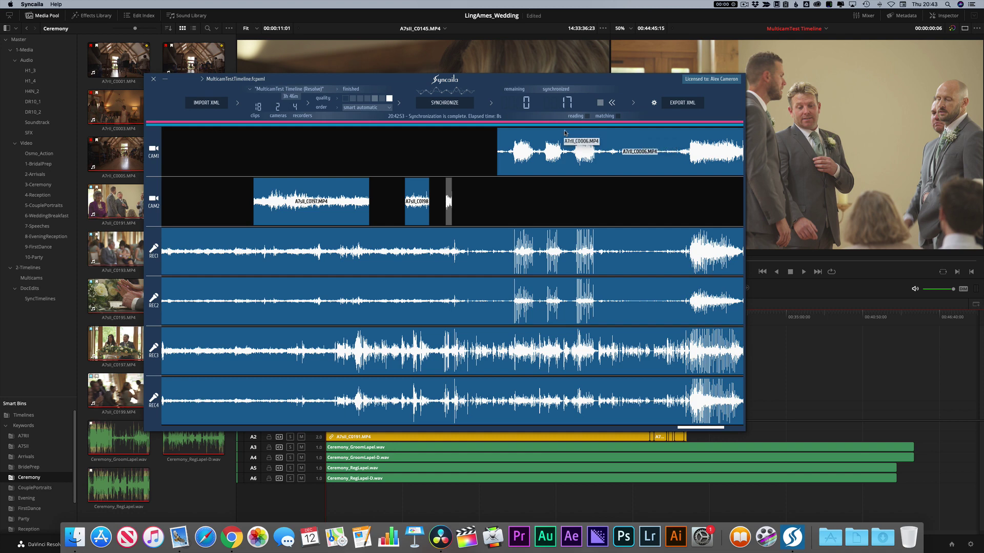
scroll(481, 239, "down", 5)
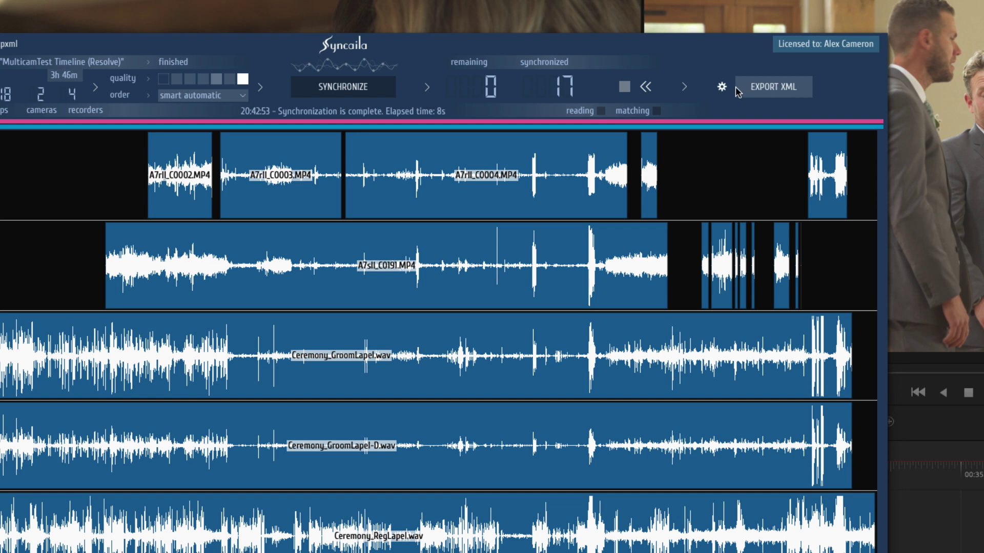
- Remove the space from the sequence name in Export Settings, making it MulticamTestTimeline
left_click(723, 88)
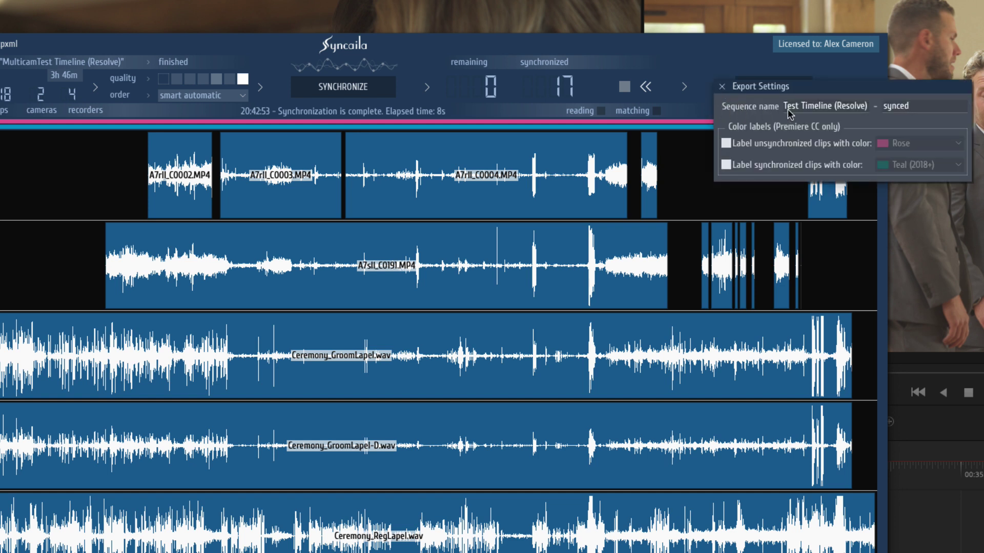
left_click_drag(789, 108, 895, 105)
left_click(860, 103)
key("BackSpace")
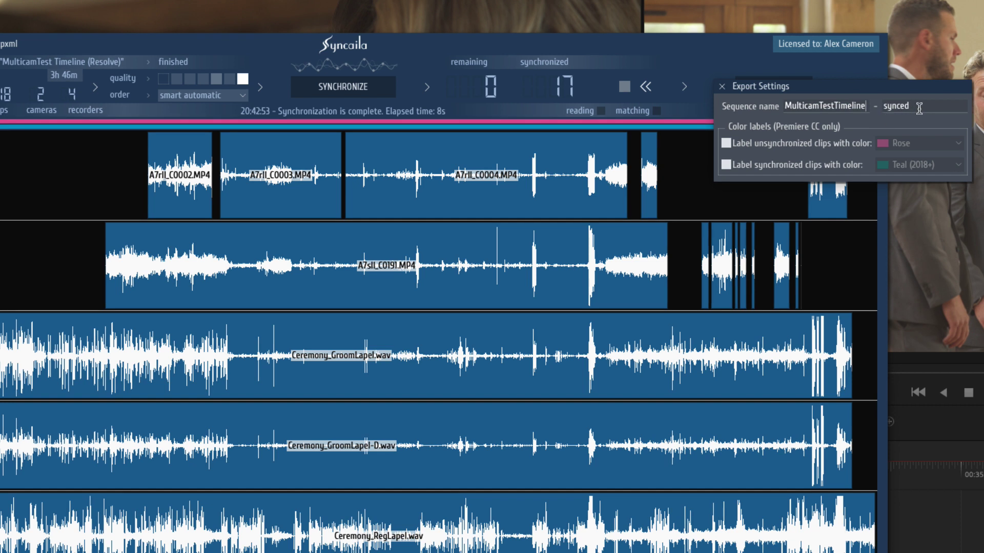
left_click(722, 86)
- Export the synced XML as 'MulticamTestTimeline-synced' and switch back to DaVinci Resolve
left_click(769, 88)
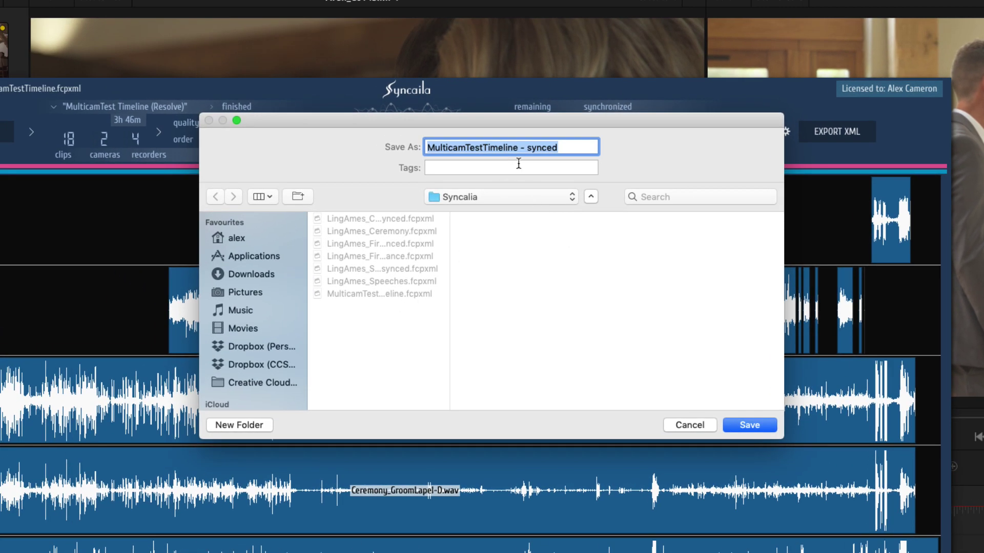
left_click(519, 147)
key("BackSpace")
key("Right")
key("Delete")
left_click(749, 425)
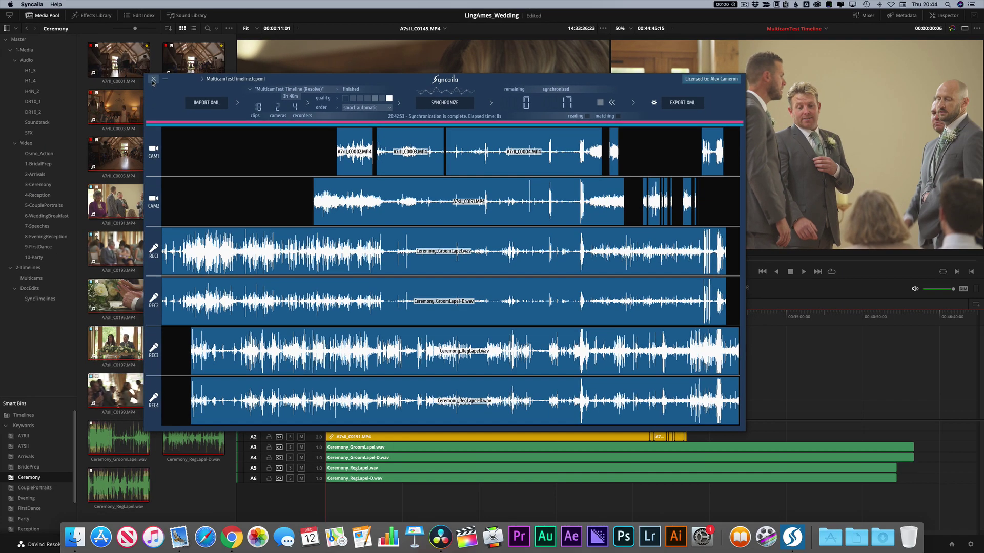
left_click(152, 83)
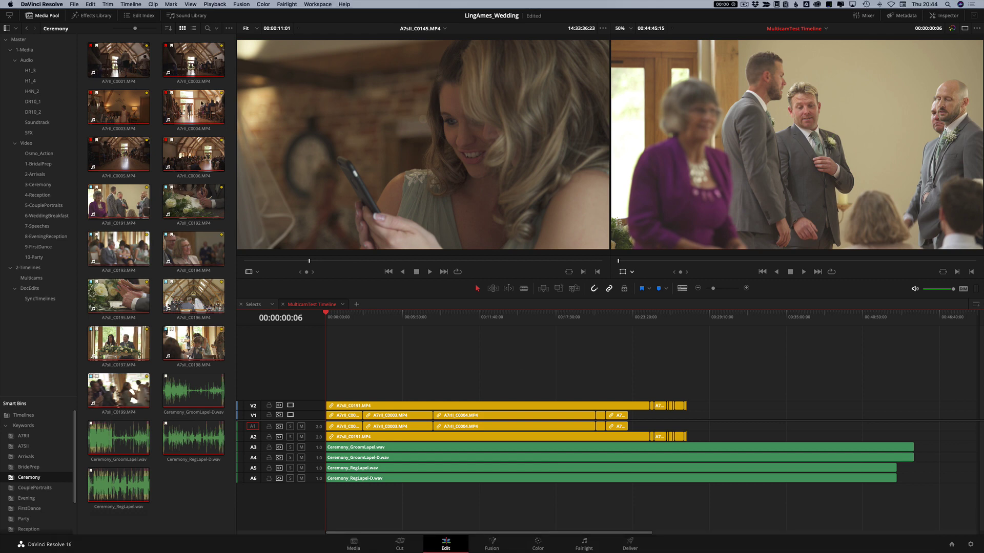
- Import MulticamTestTimeline-synced.fcpxml via File > Import Timeline > Import AAF, EDL, XML
left_click(423, 245)
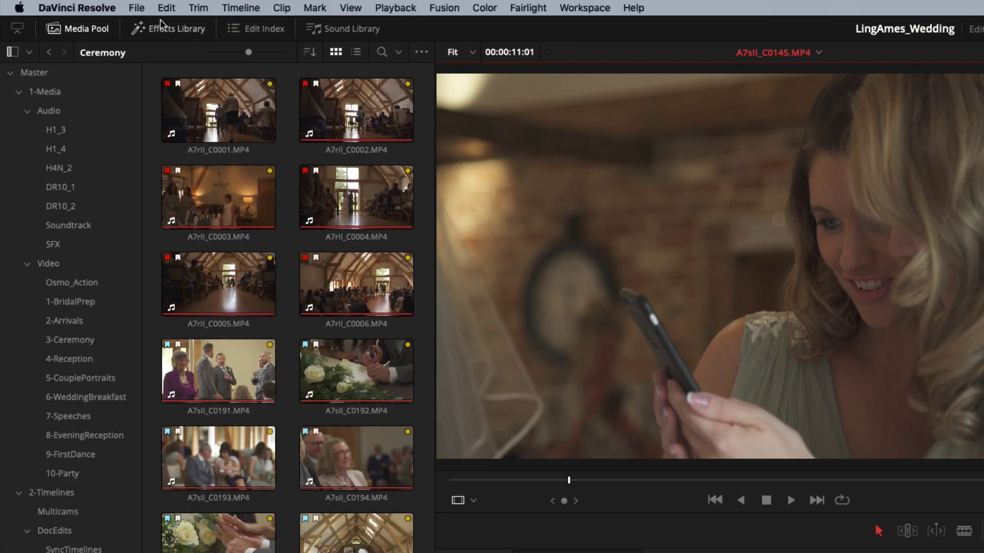
left_click(136, 8)
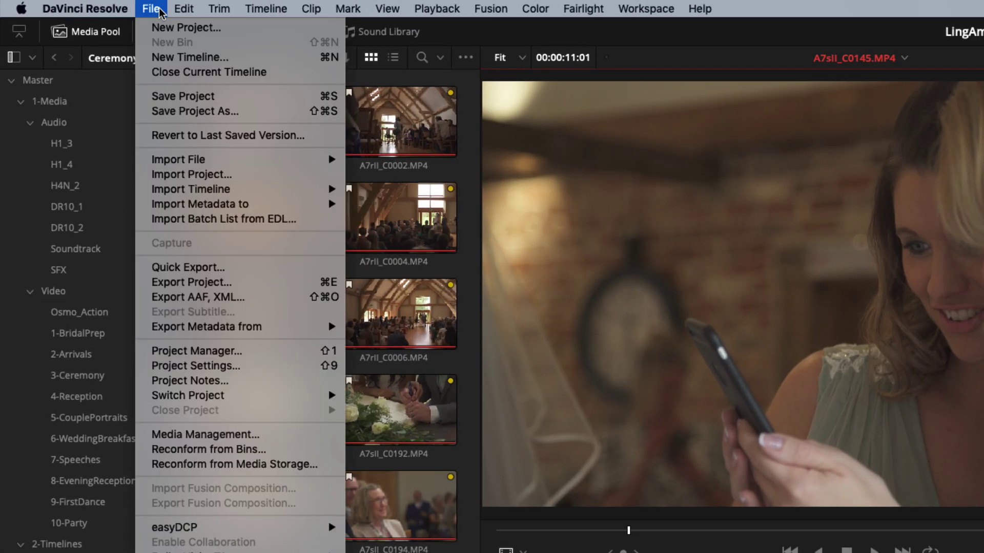
mouse_move(183, 170)
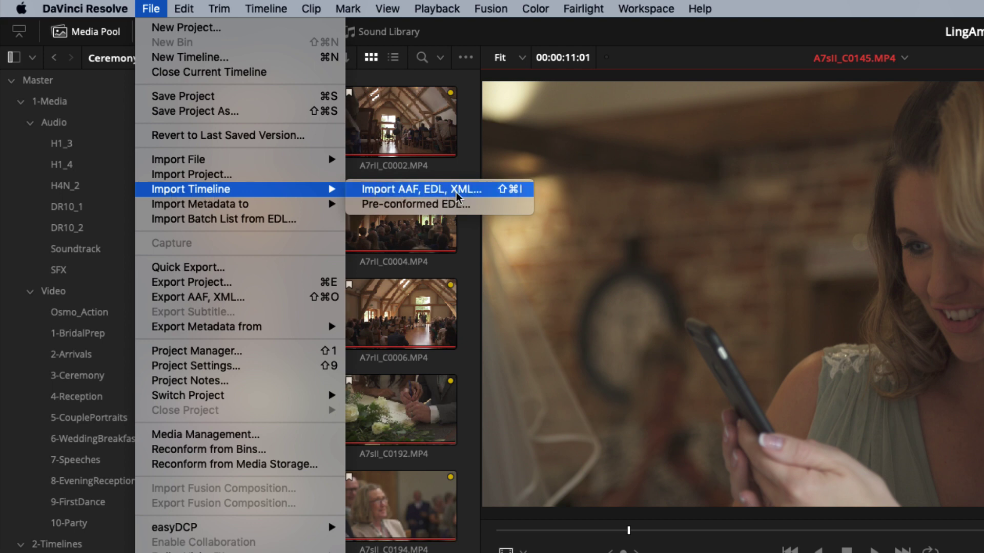
left_click(471, 194)
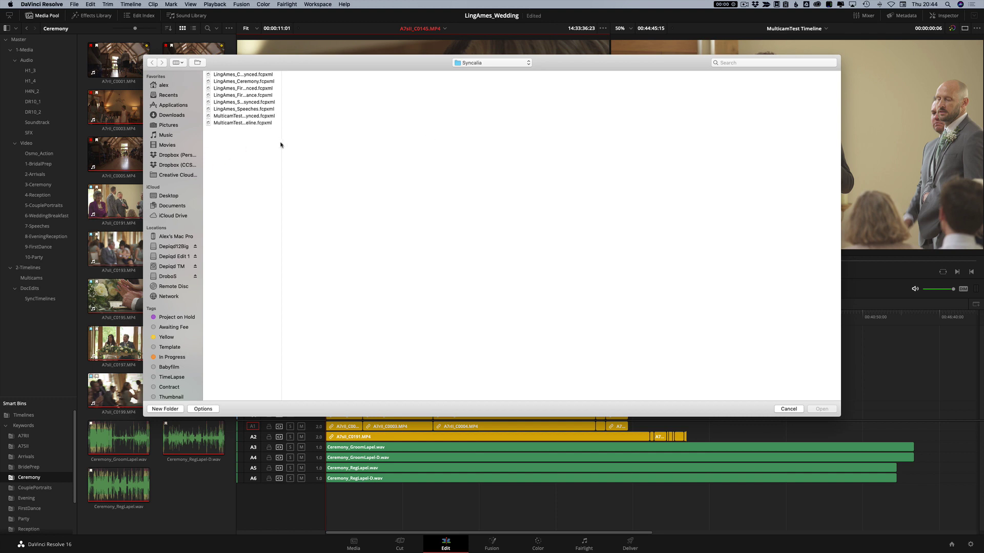
left_click_drag(281, 138, 355, 141)
left_click(266, 117)
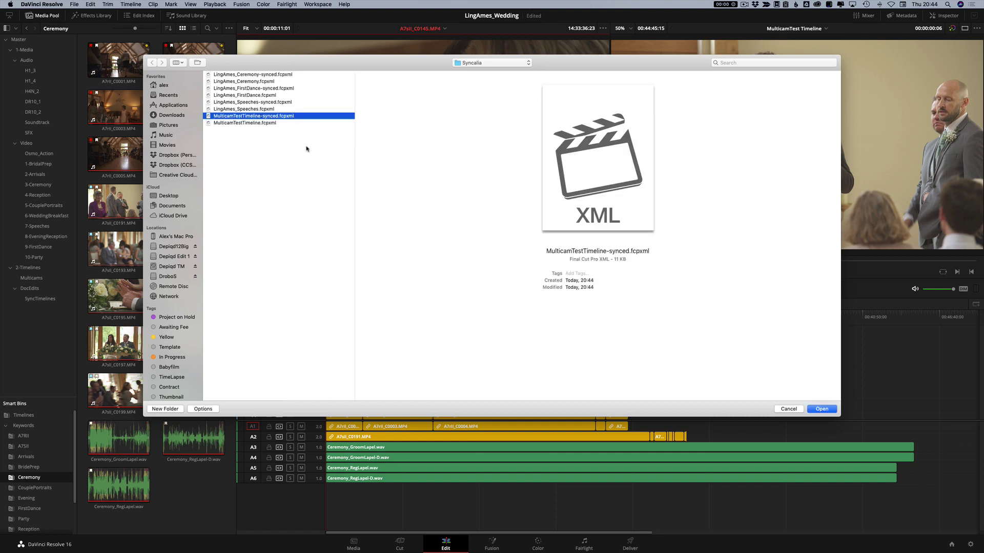
left_click(821, 408)
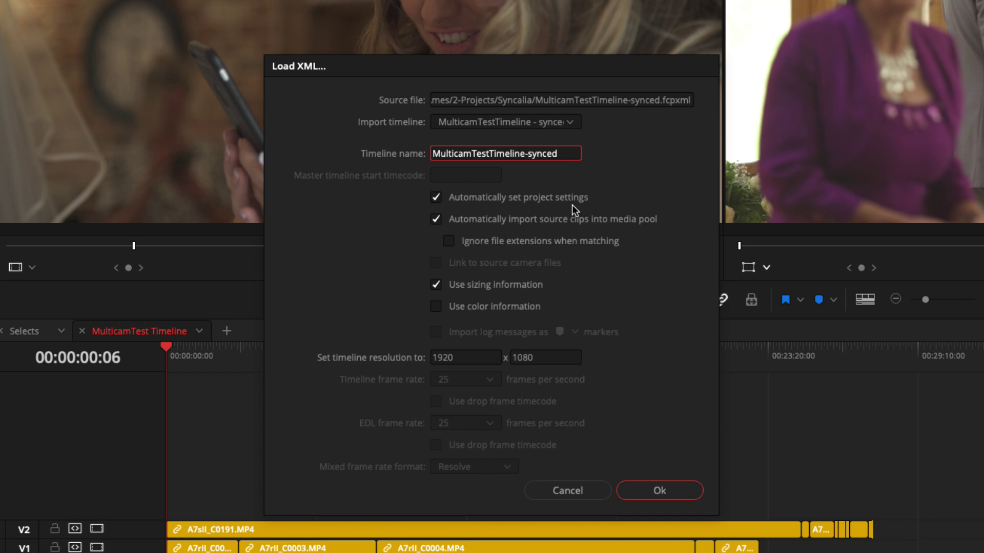
- In Load XML, untick automatic project settings and automatic import of source clips into the media pool
left_click(437, 199)
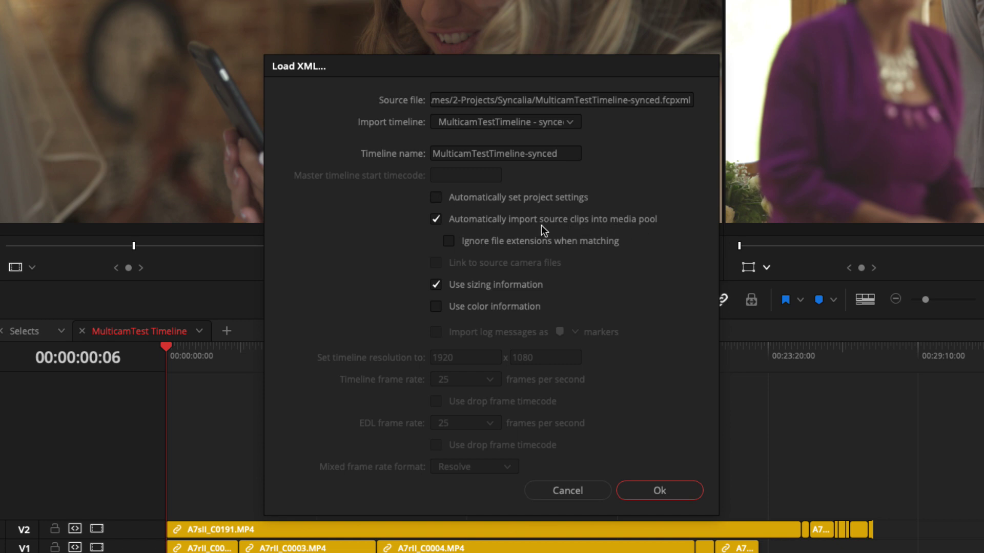
left_click(434, 220)
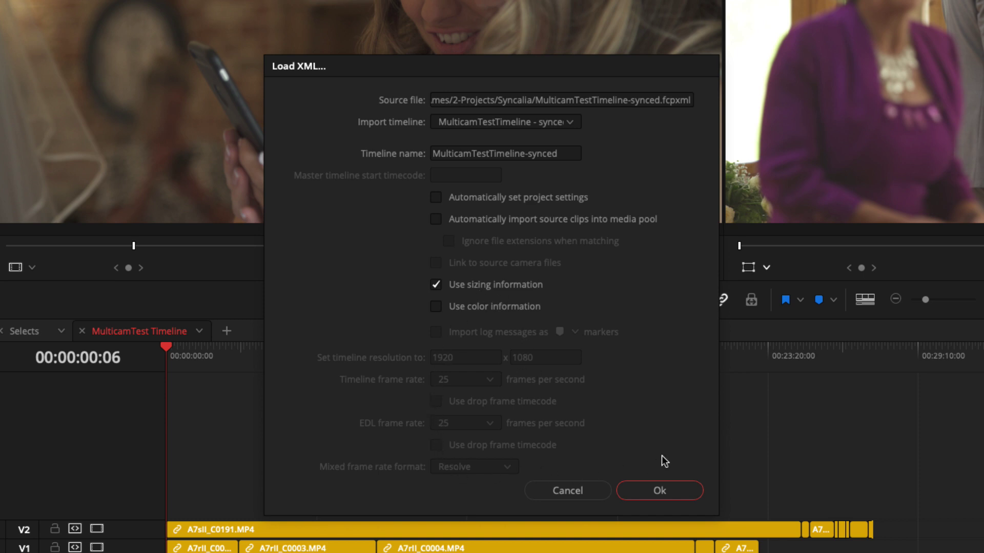
- Confirm the XML settings and choose the Master > 1-Media folders to search for media
left_click(660, 490)
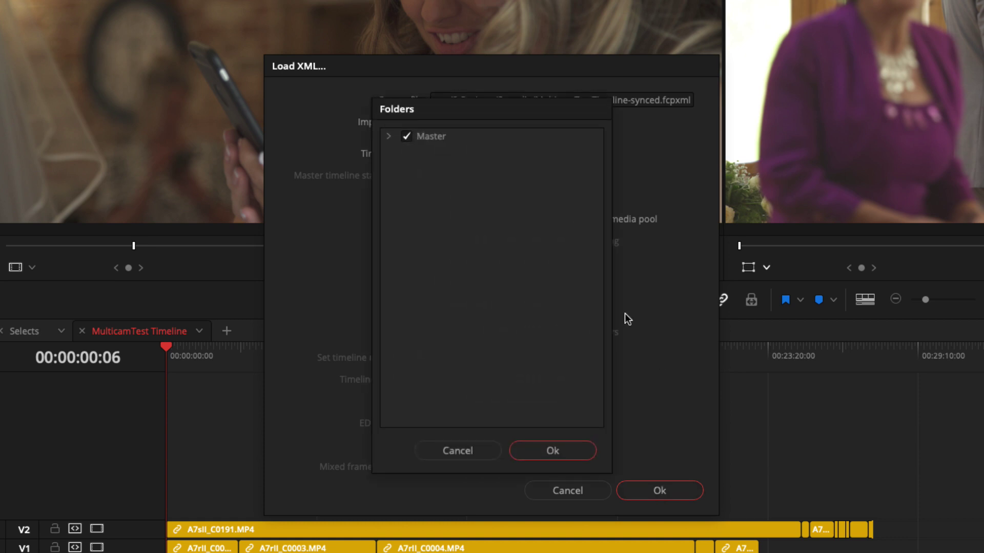
left_click(388, 138)
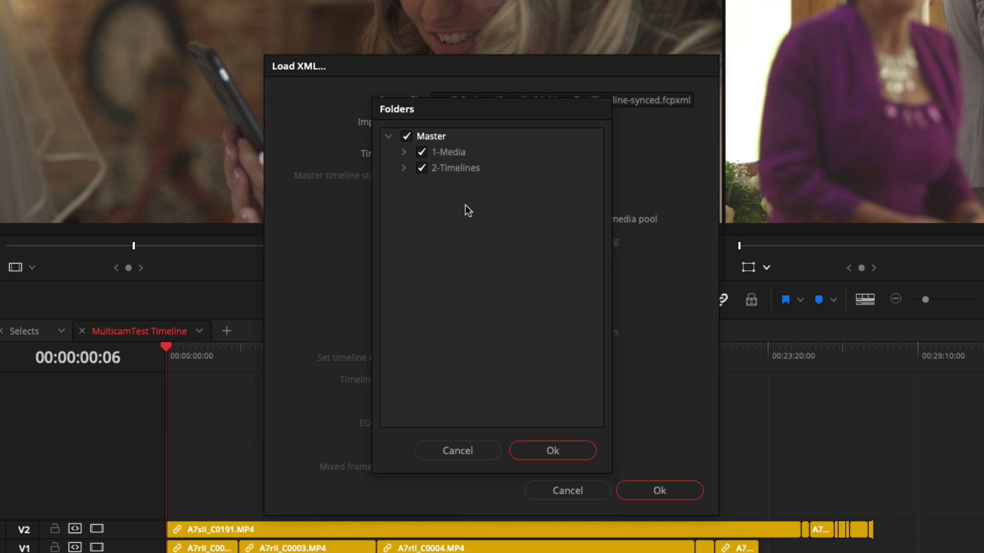
left_click(403, 154)
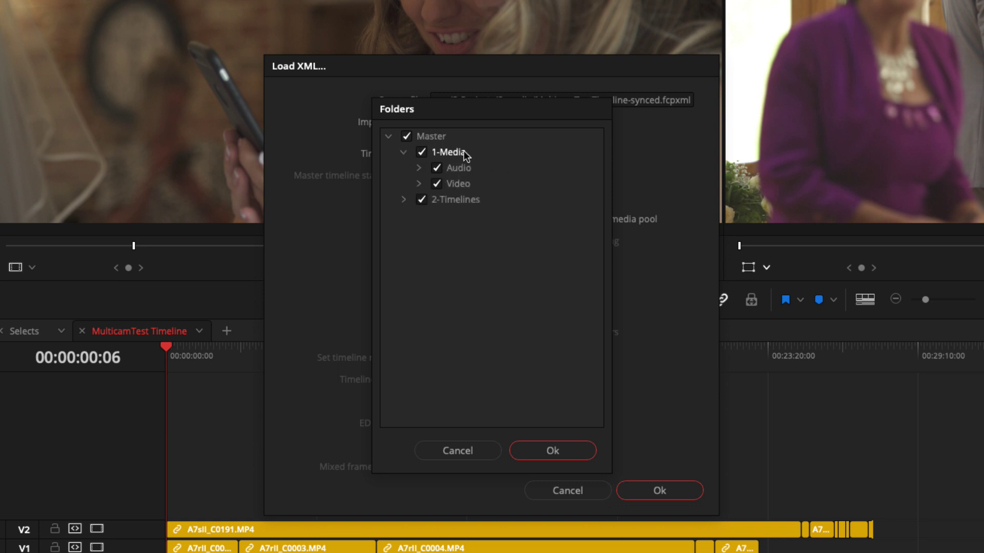
left_click(554, 450)
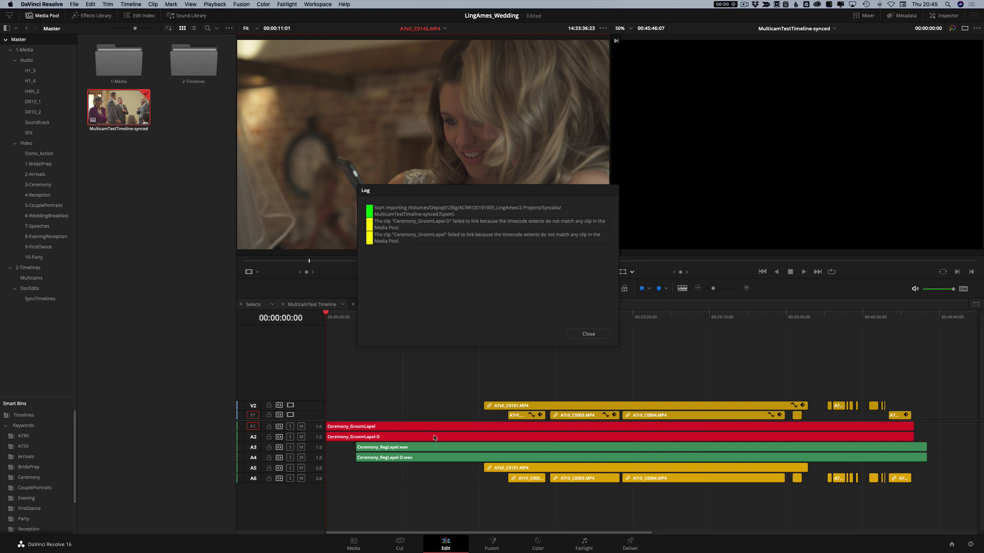
left_click(587, 336)
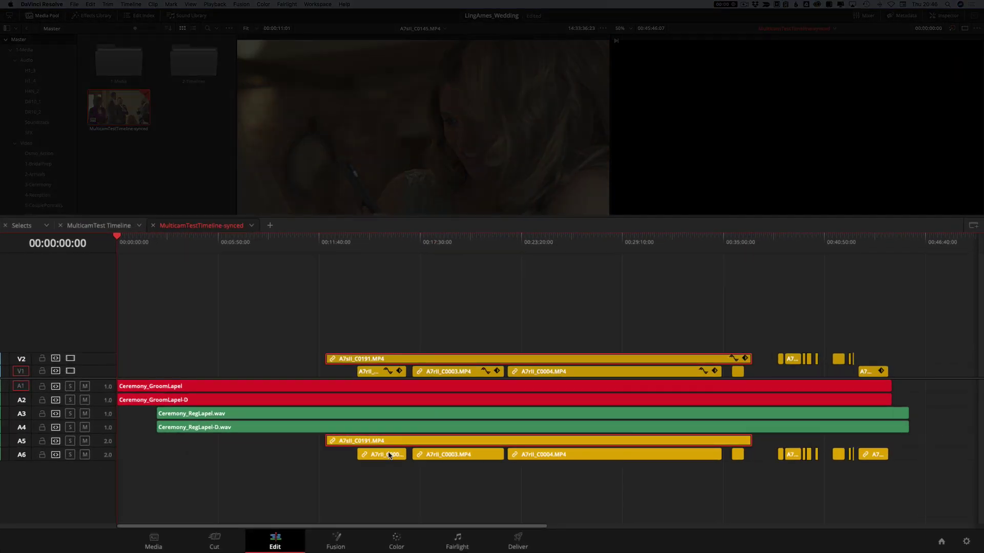
left_click(533, 478)
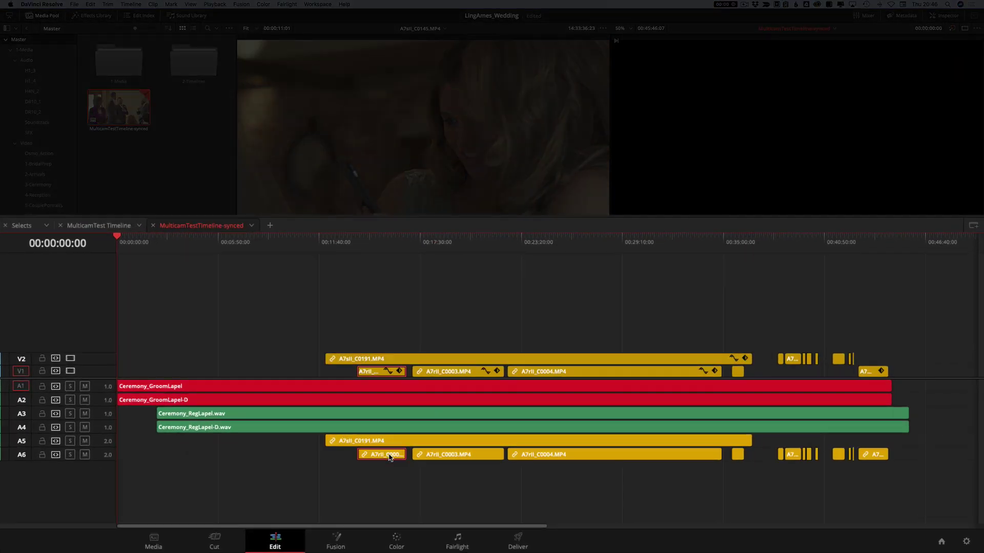
left_click(461, 456)
left_click(609, 456)
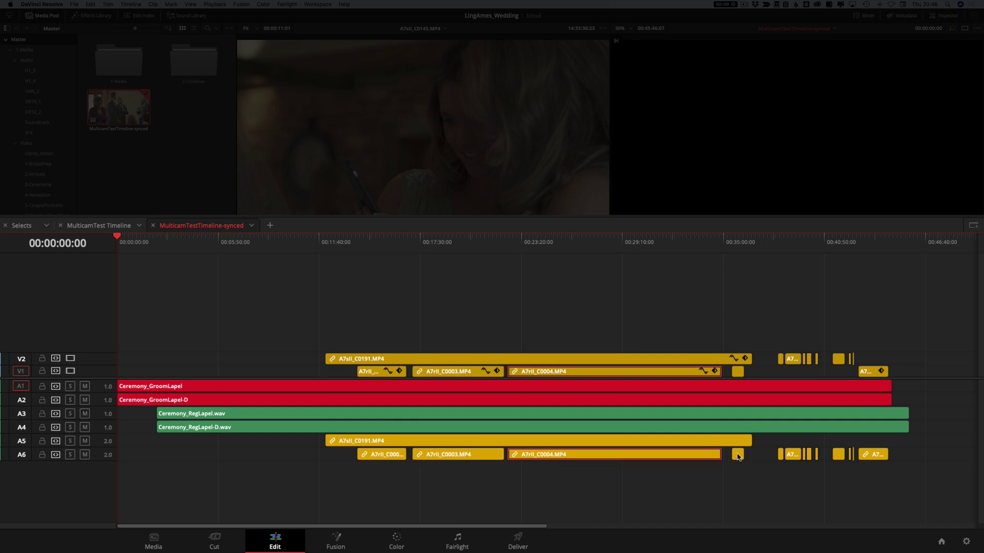
left_click(257, 416)
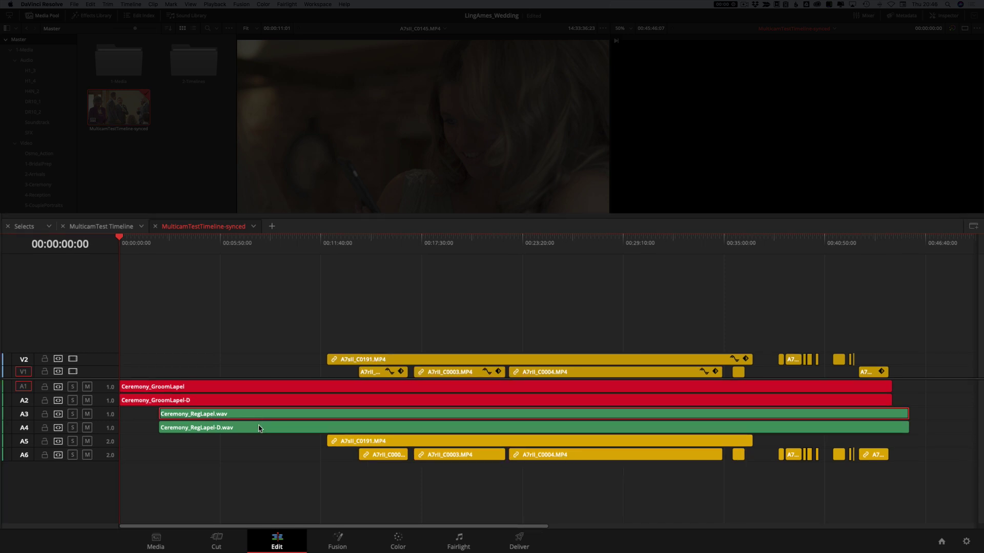
left_click(259, 427)
left_click(236, 401)
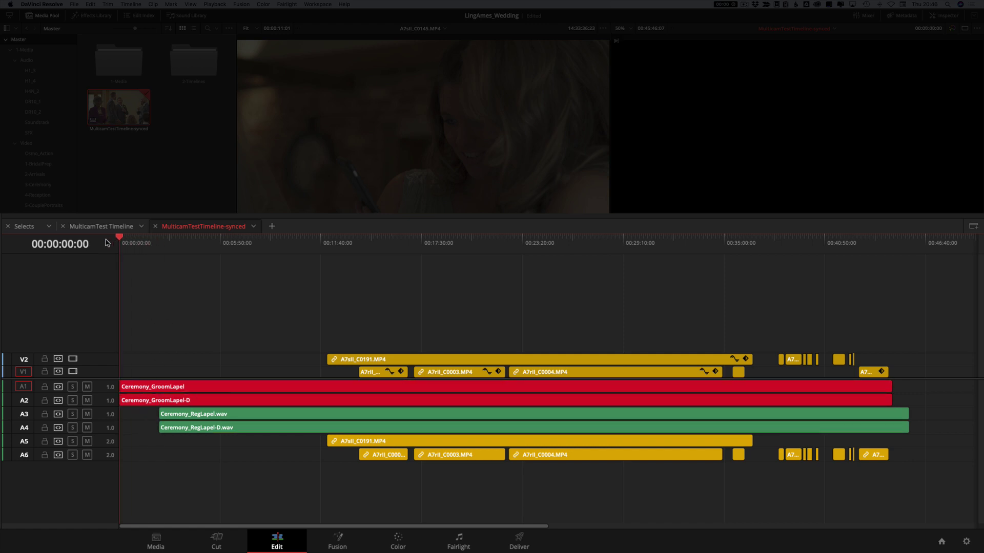
left_click(161, 387)
left_click(165, 400)
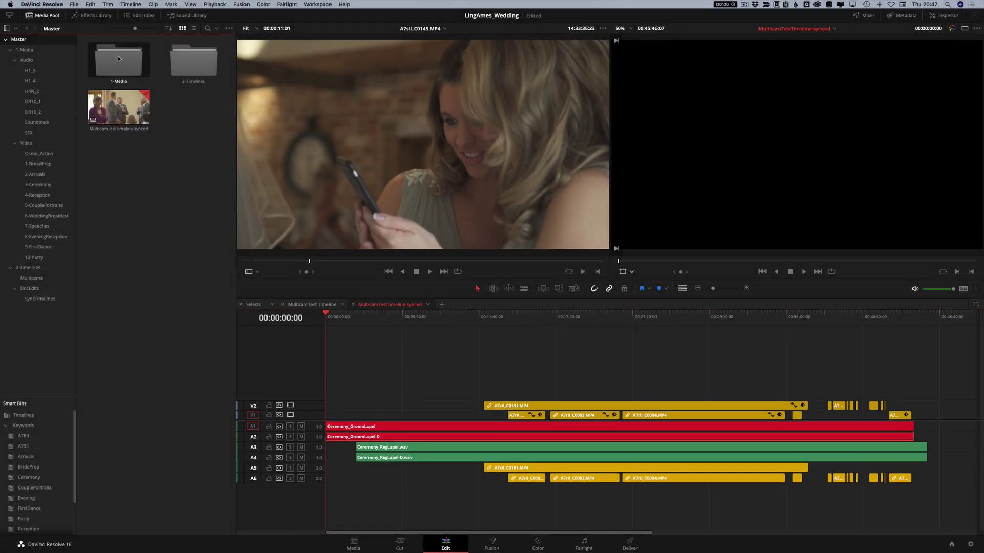
- From the 1-Media bin's Ceremony clips, drop Ceremony_GroomLapel.wav at the start of A1
double_click(118, 59)
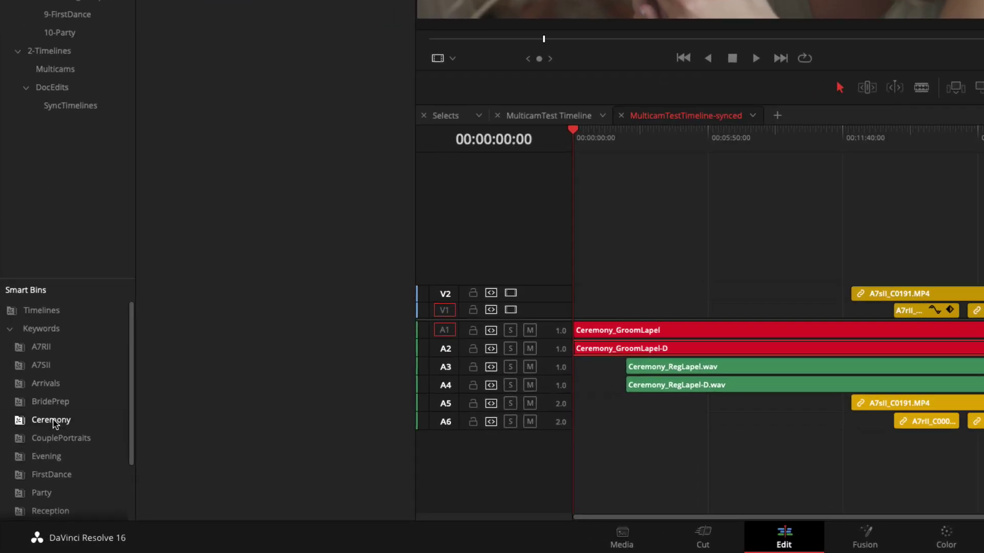
left_click(45, 478)
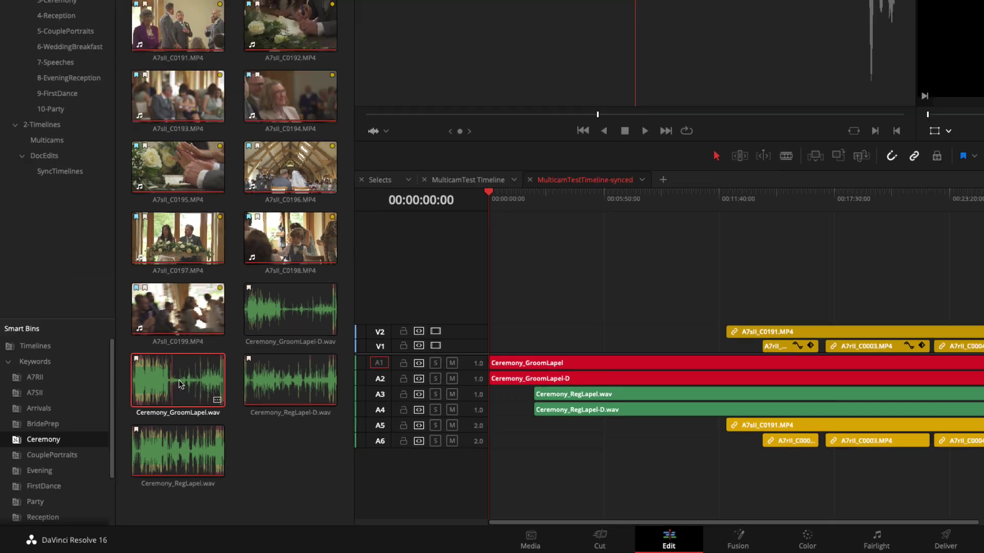
left_click_drag(202, 356, 588, 335)
mouse_move(333, 430)
left_mouse_down()
mouse_move(353, 440)
mouse_move(321, 441)
left_mouse_up()
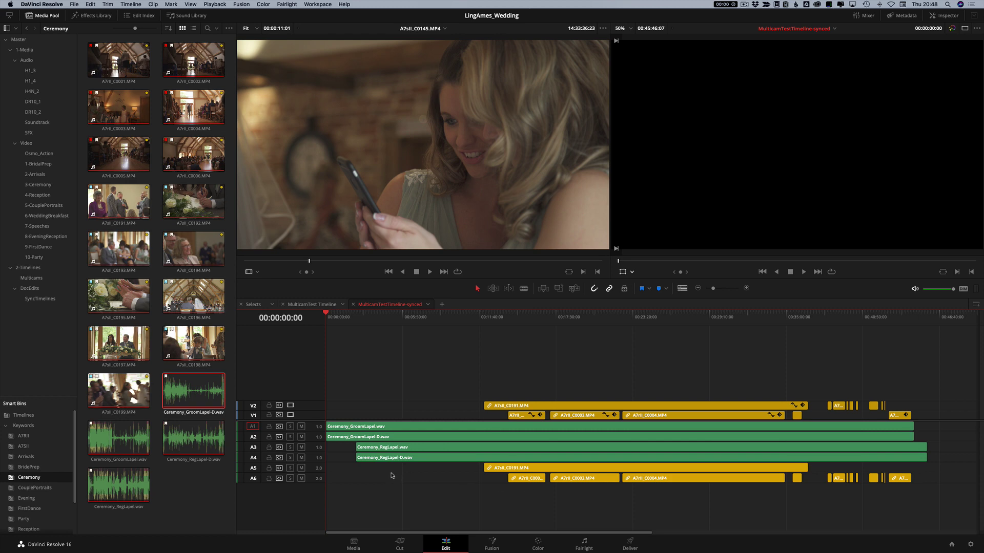
- Add 2 new audio tracks above the first track
right_click(314, 428)
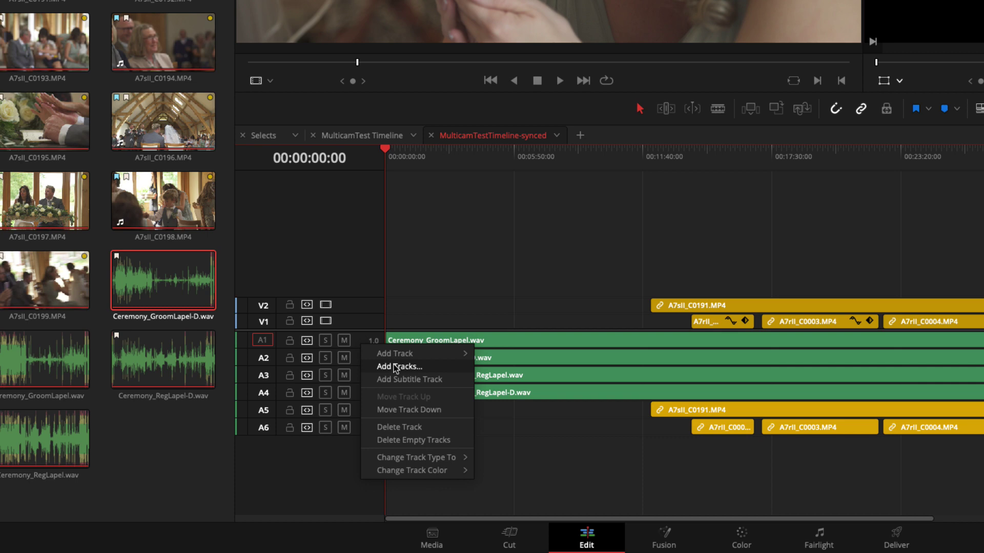
left_click(395, 367)
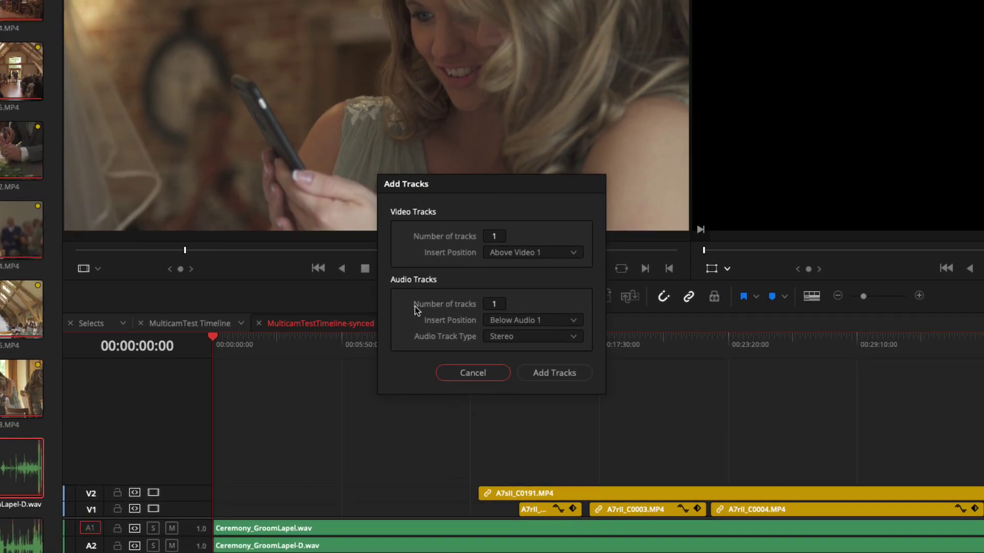
left_click(495, 305)
type("0")
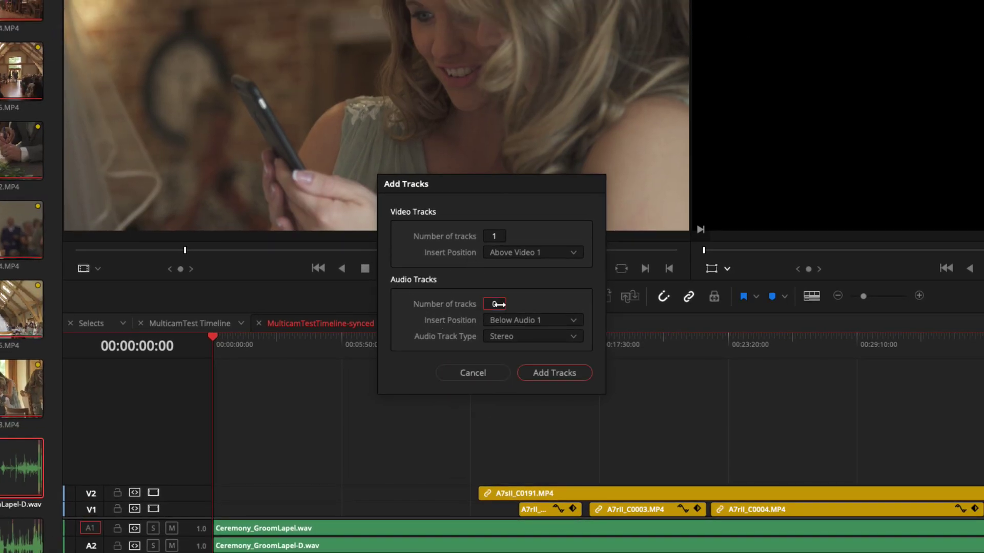
left_click_drag(499, 305, 533, 300)
left_click(535, 321)
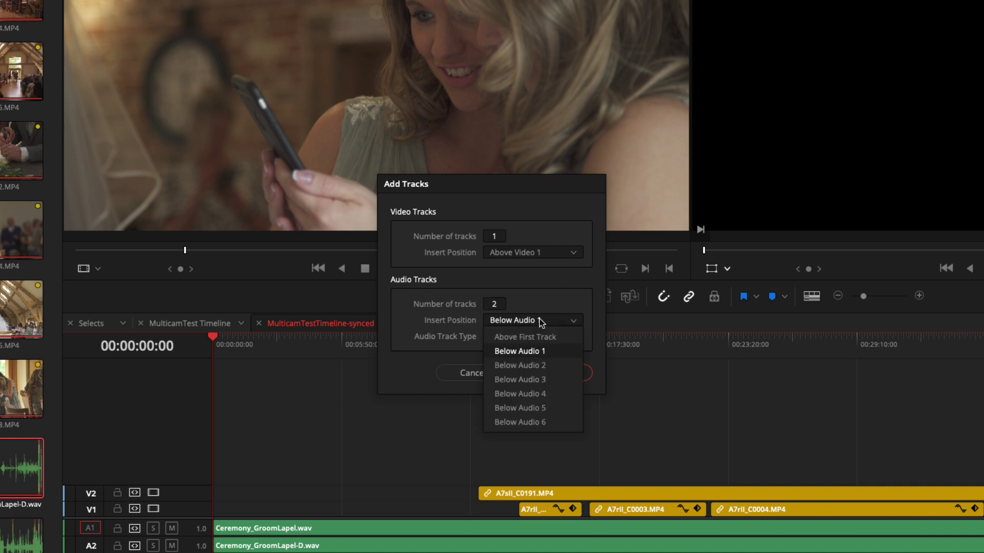
left_click(537, 337)
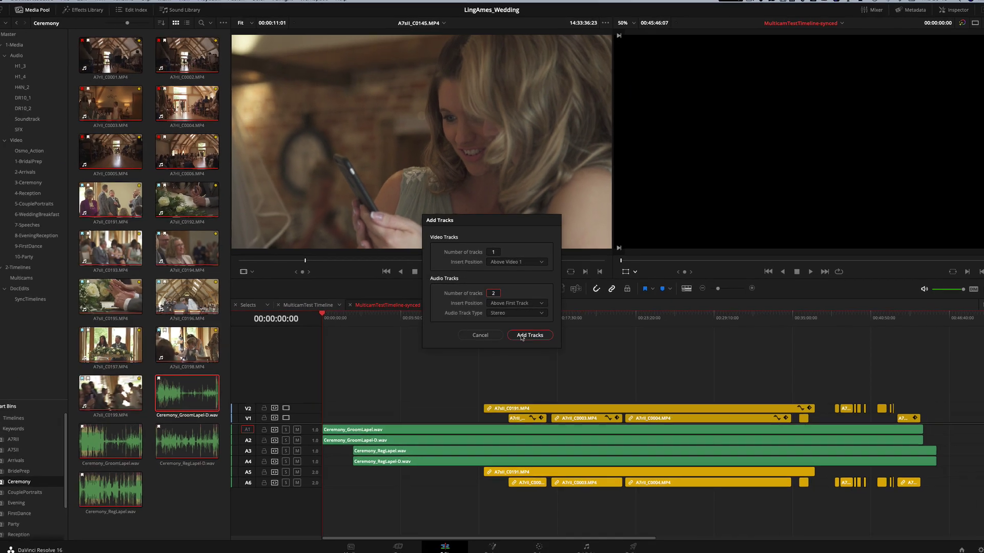
left_click(541, 374)
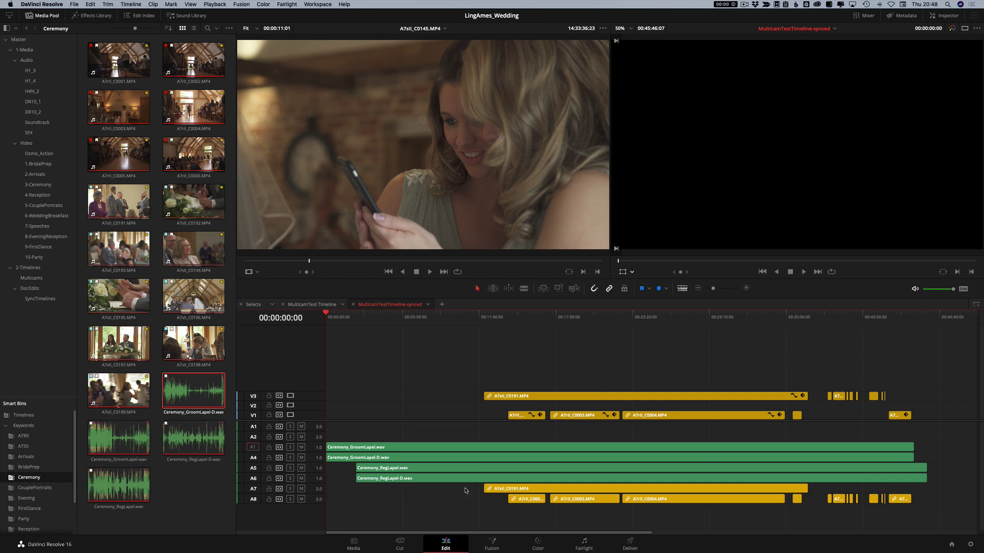
- Move the A8 camera audio up to A1 and the A7sII_C0191.MP4 audio from A7 to A2
left_click_drag(466, 491, 933, 510)
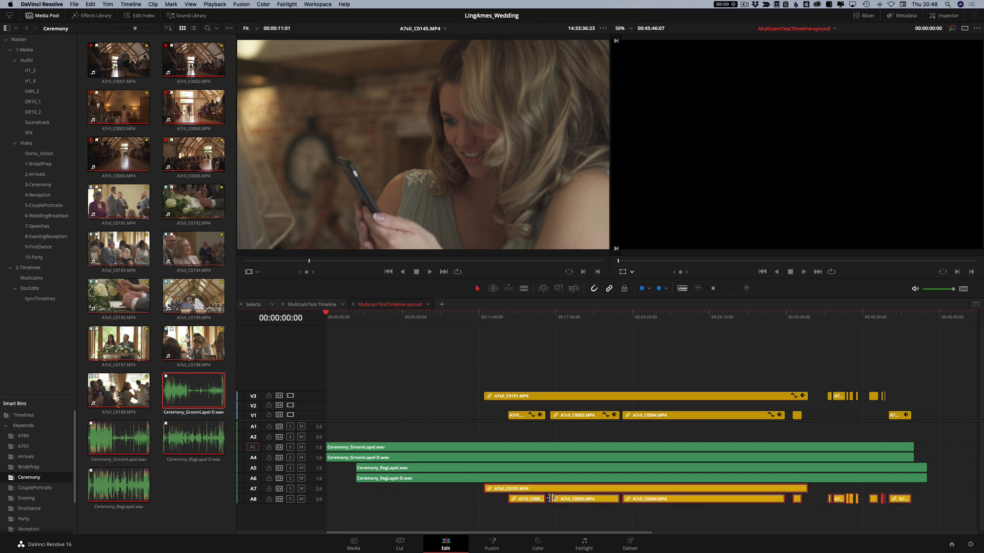
left_click(551, 522)
left_click_drag(489, 504, 930, 512)
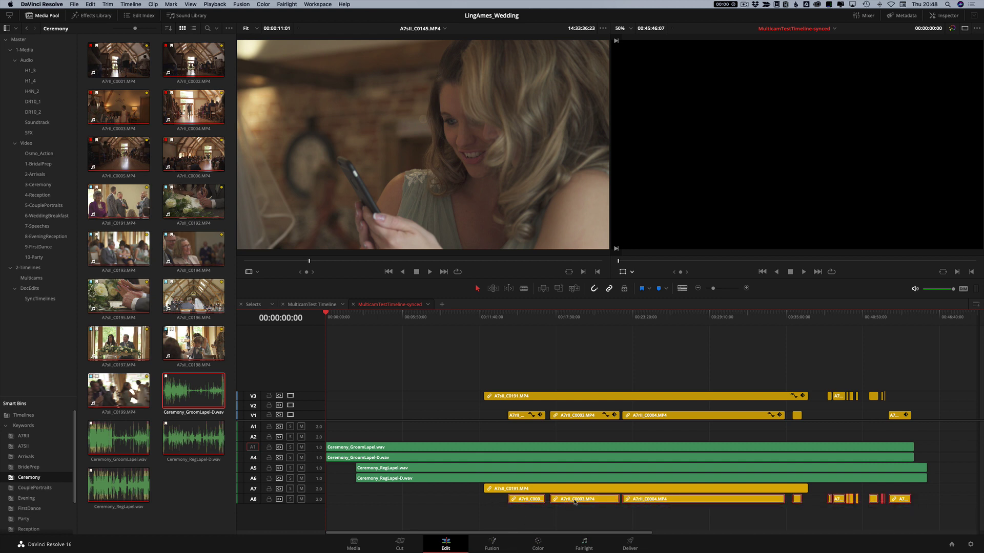
left_click_drag(574, 502, 583, 429)
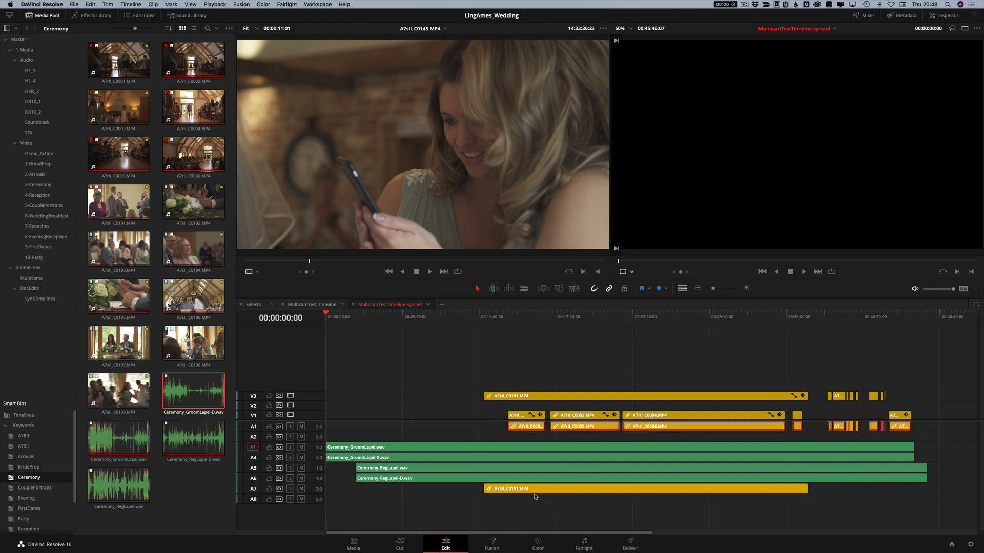
left_click(553, 492)
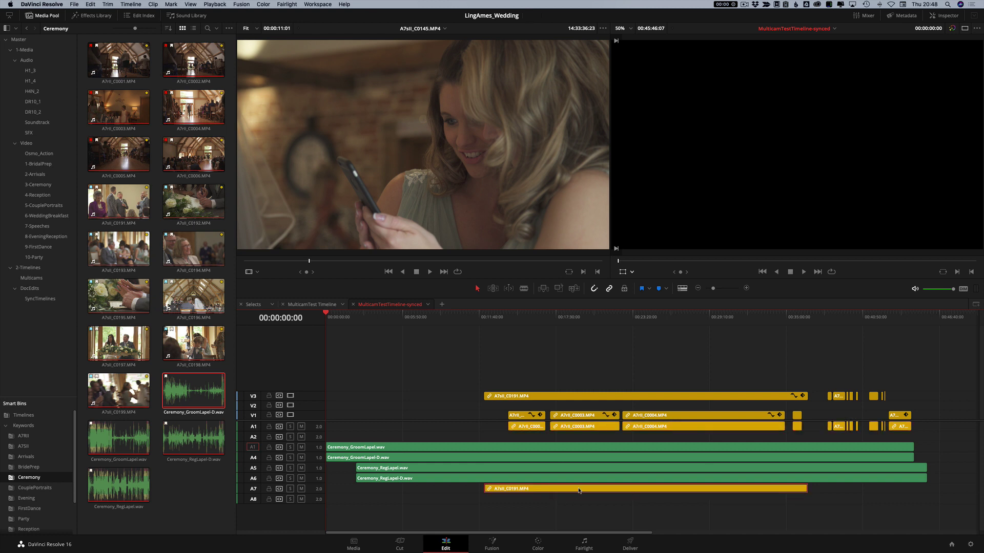
left_click_drag(573, 492, 582, 439)
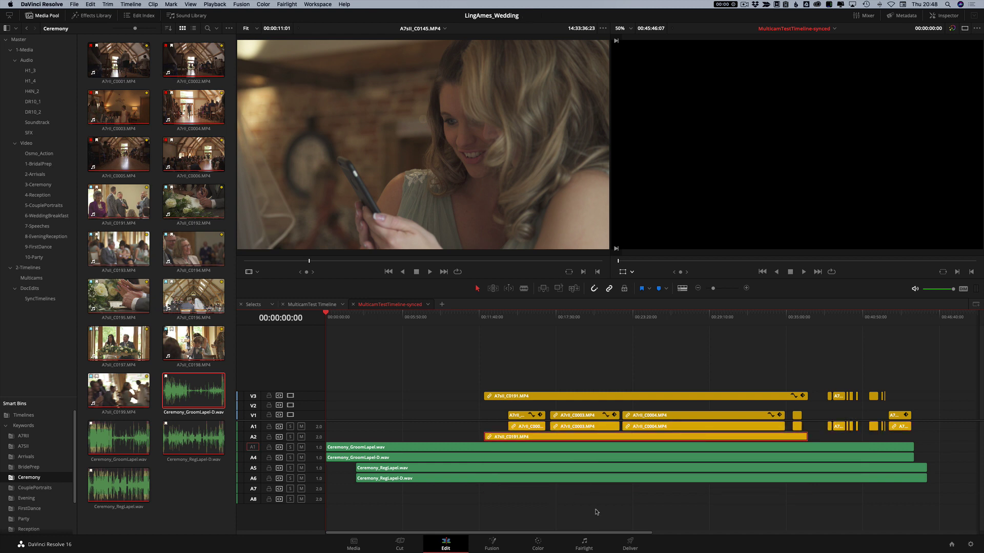
- Delete all the empty tracks left in the synced timeline
left_click(598, 510)
scroll(729, 503, "right", 2)
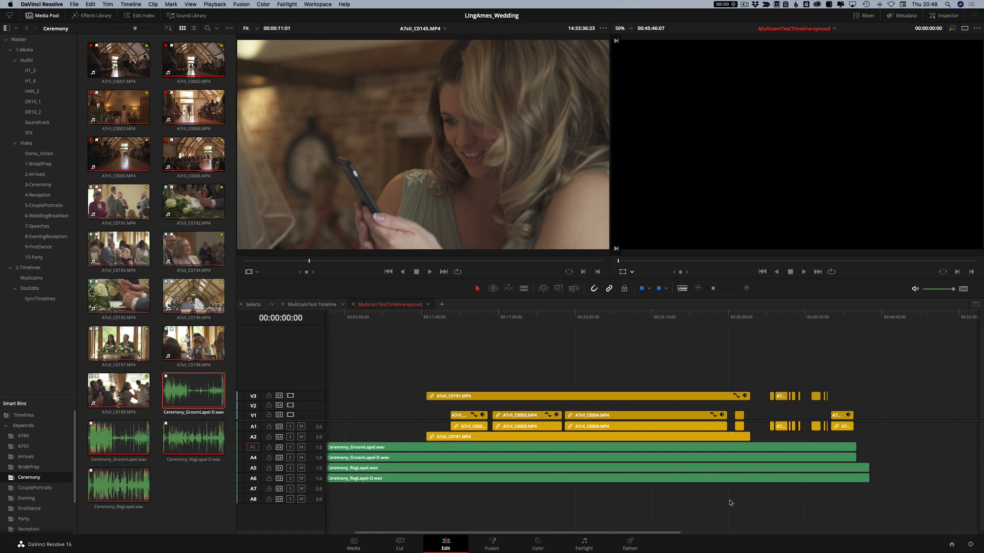
right_click(313, 489)
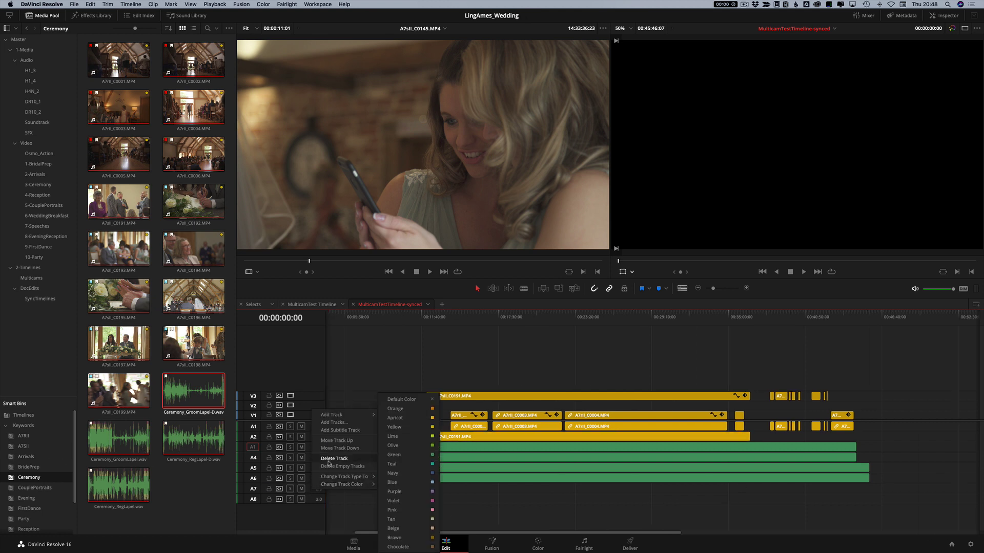
left_click(336, 466)
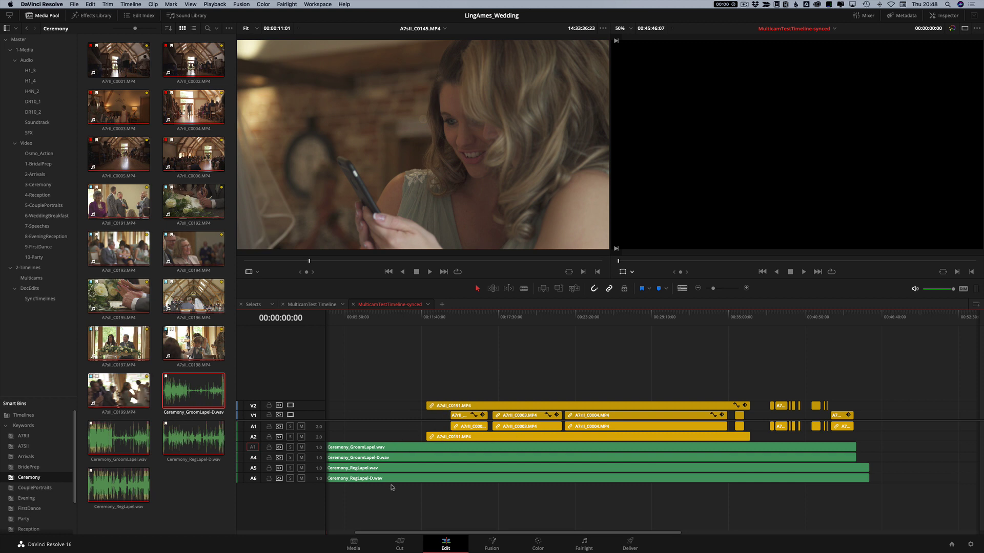
- Delete every clip from the MulticamTest Timeline
left_click(788, 319)
key("shift+z")
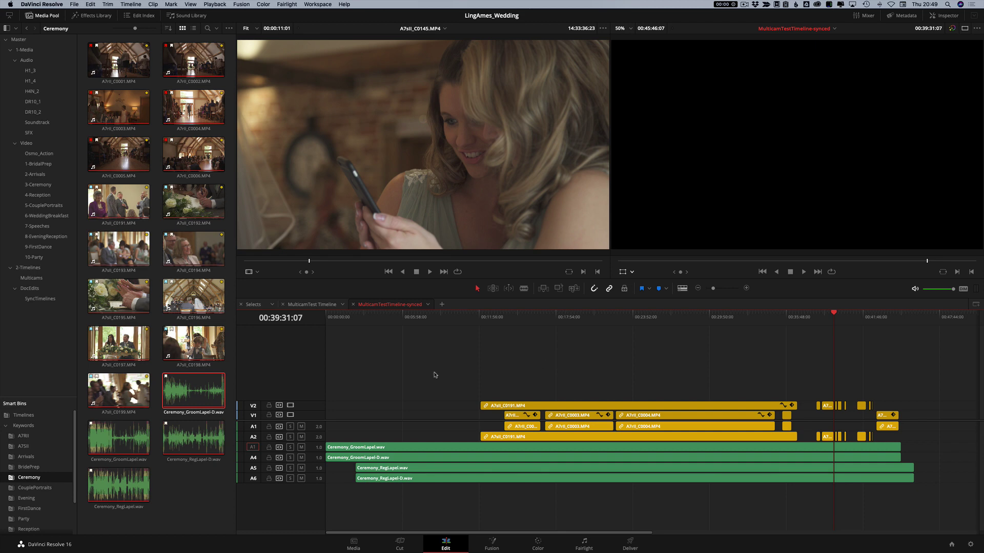
left_click(313, 304)
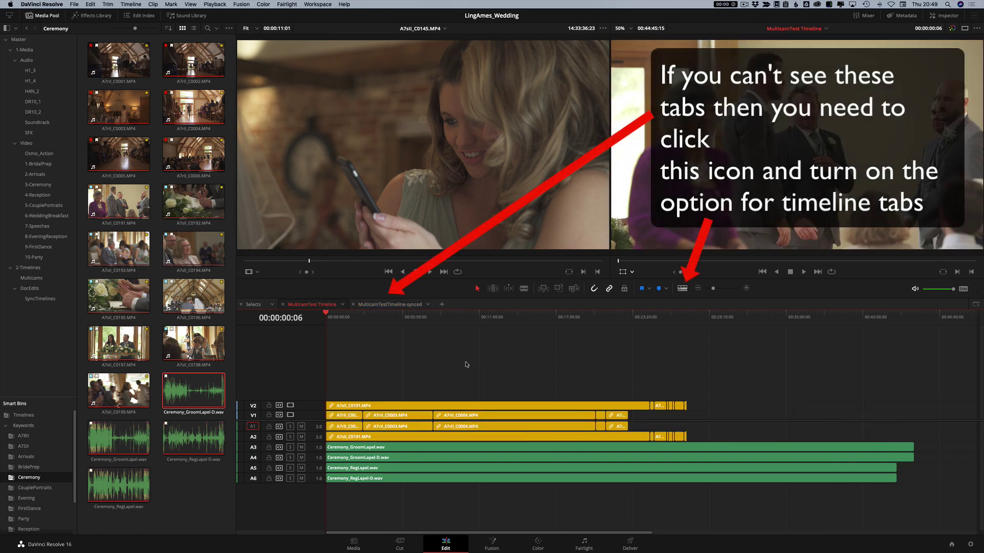
left_click(395, 305)
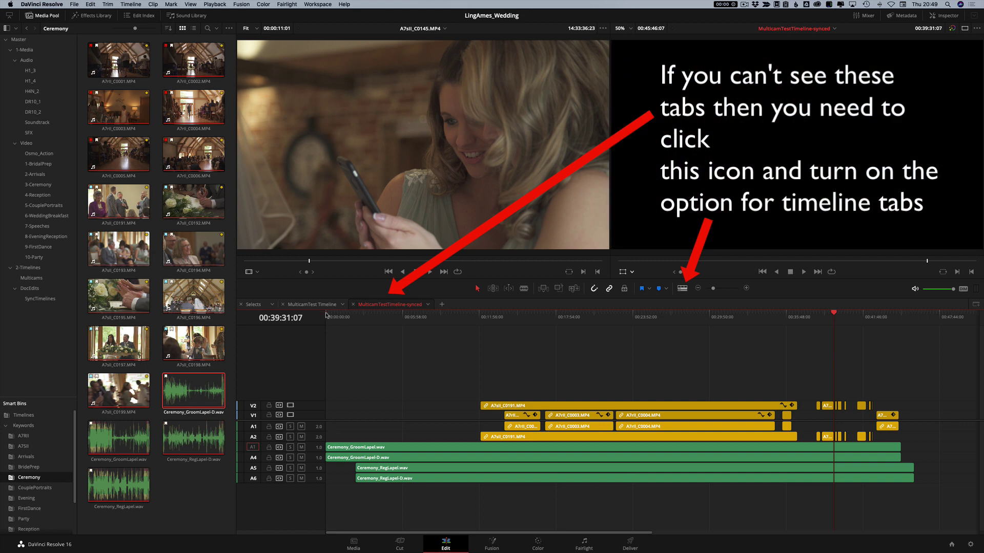
left_click(321, 306)
left_click_drag(940, 378, 335, 512)
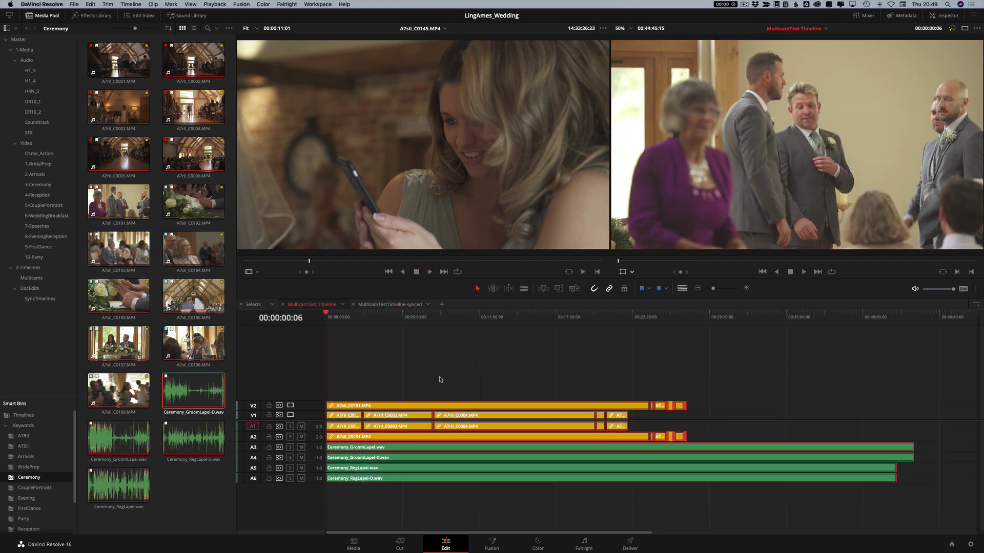
key("Delete")
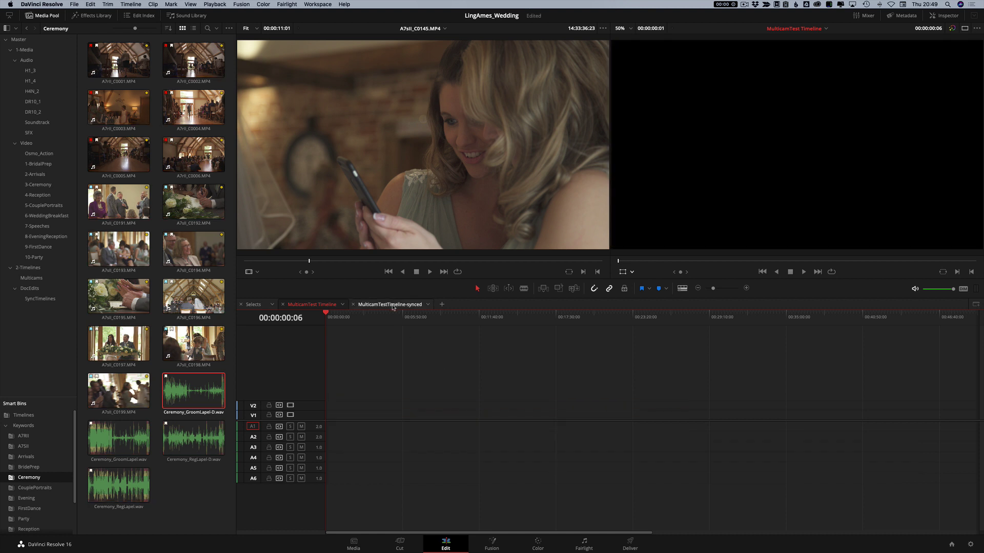
- Paste all clips from the synced timeline into MulticamTest Timeline and save the project
left_click(326, 316)
left_click(407, 304)
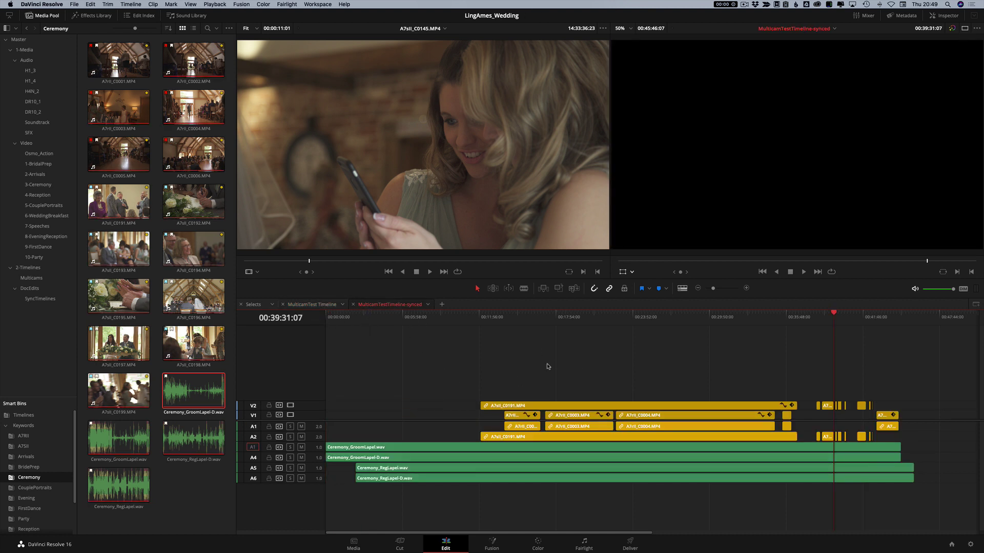
key("super+a")
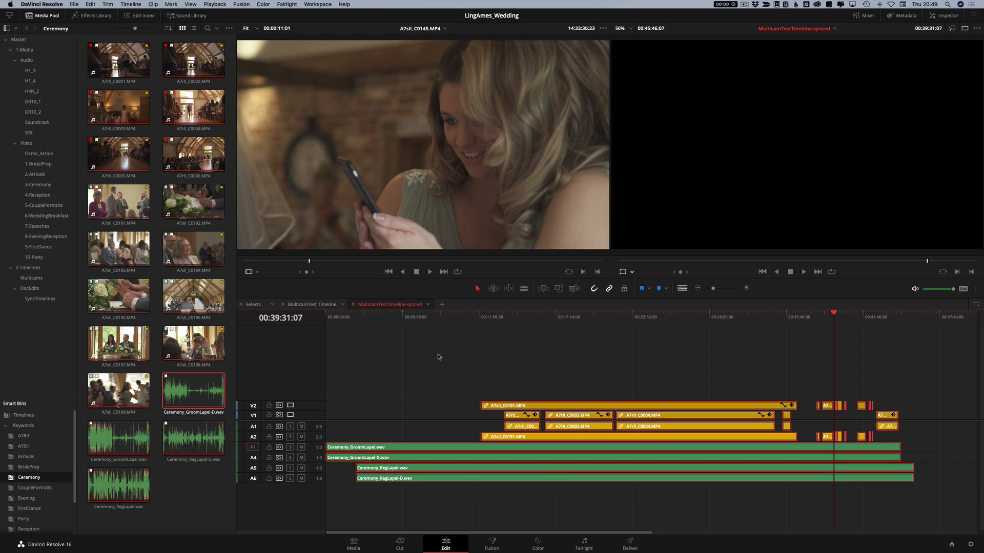
key("ctrl+shift+Left")
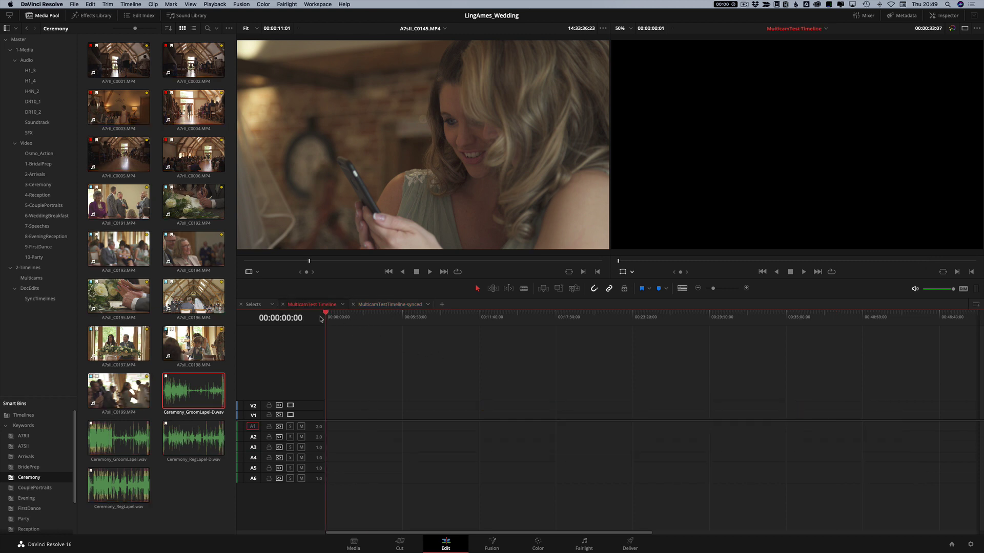
key("super+v")
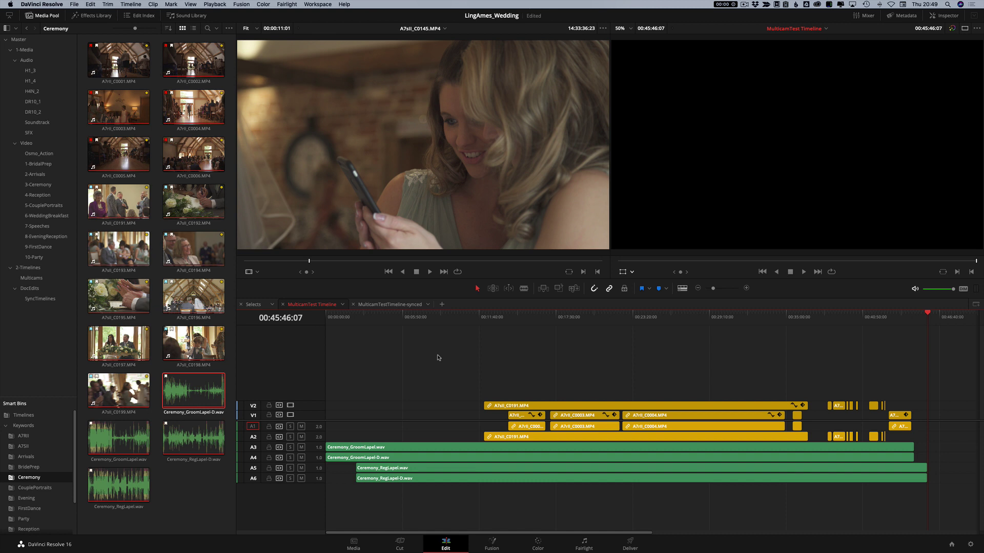
key("super+s")
- Close the MulticamTestTimeline-synced timeline tab
key("Home")
left_click(390, 304)
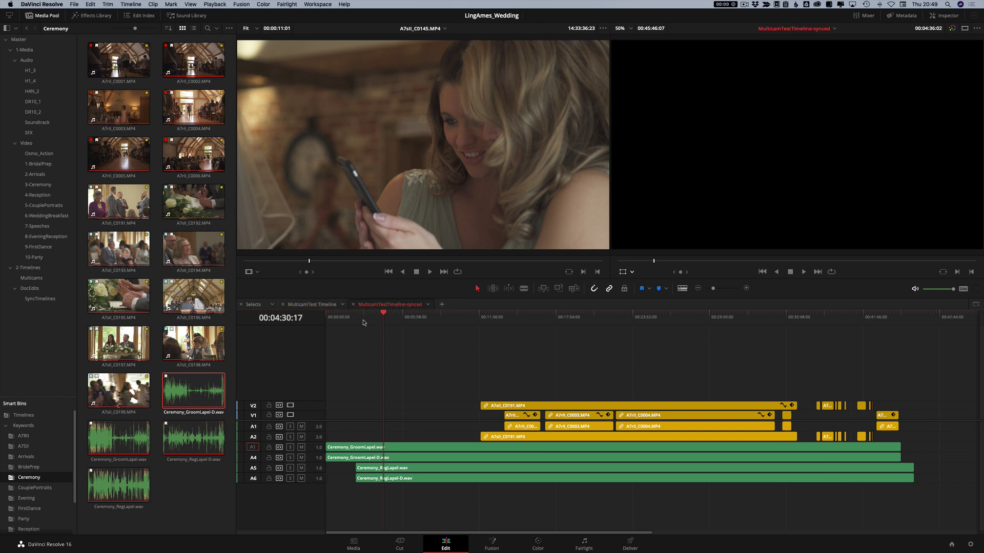
key("Home")
left_click(353, 304)
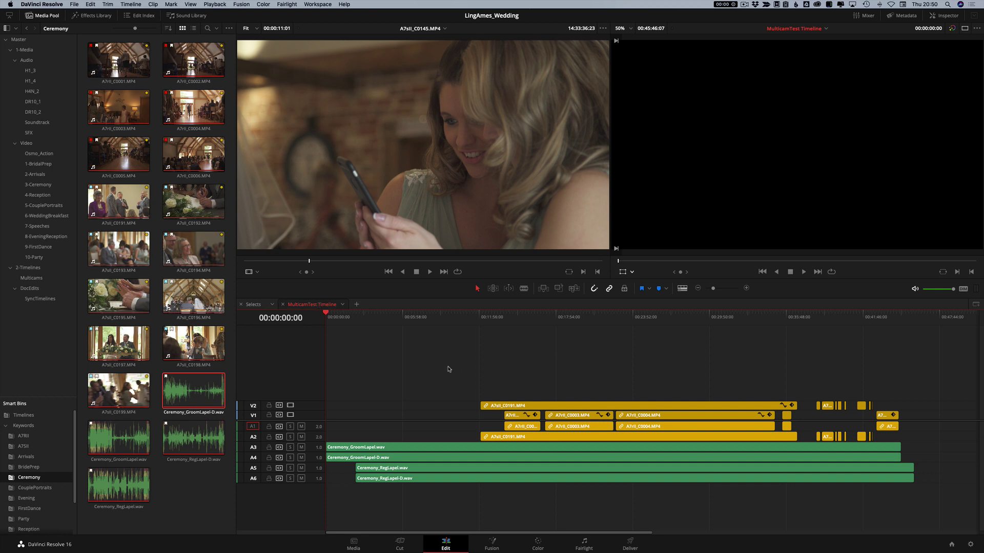
- Select the A7sII_C0191.MP4 clip on the timeline and use Find In Media Pool to reveal it
left_click(205, 497)
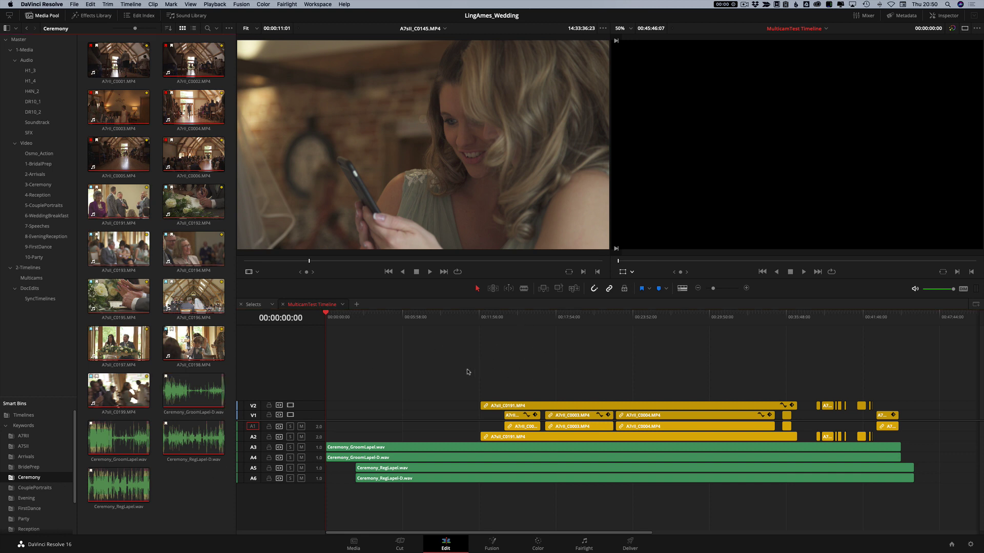
left_click(543, 406)
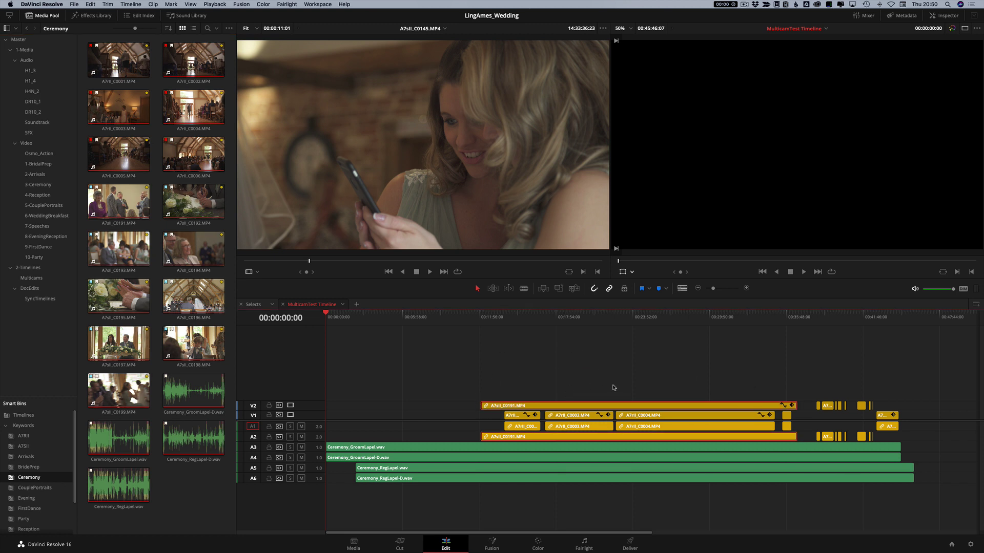
left_click_drag(462, 378, 801, 433)
left_click(468, 381)
left_click_drag(463, 379, 673, 362)
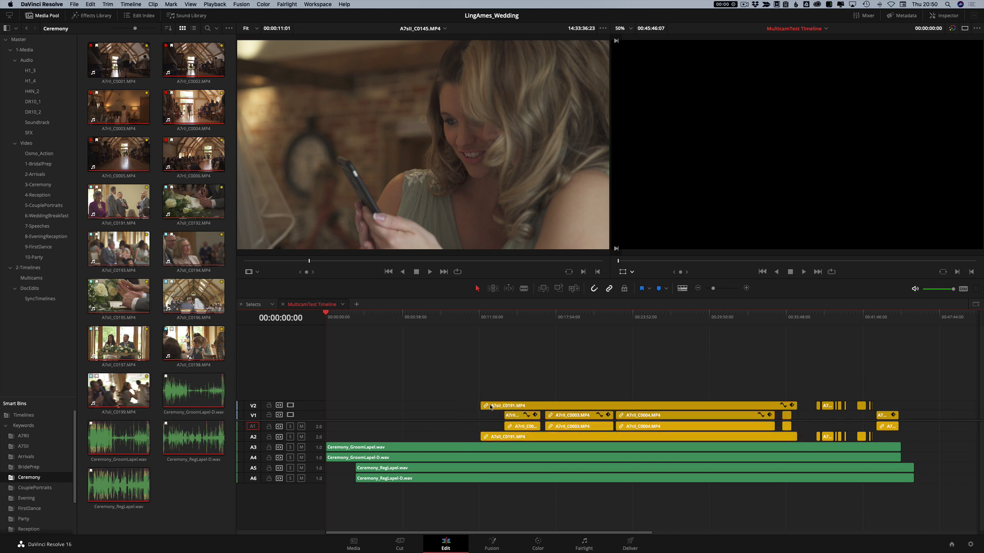
left_click(502, 405)
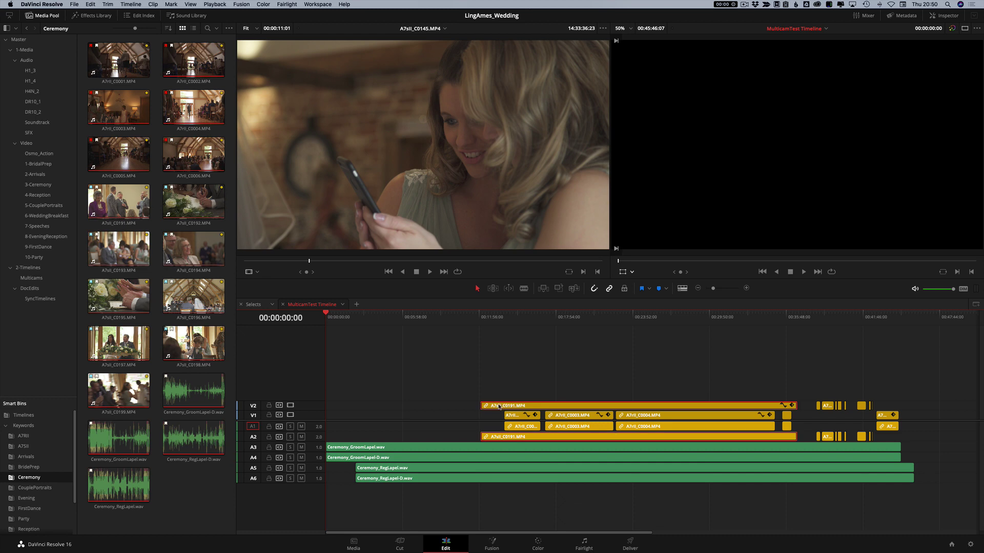
right_click(500, 407)
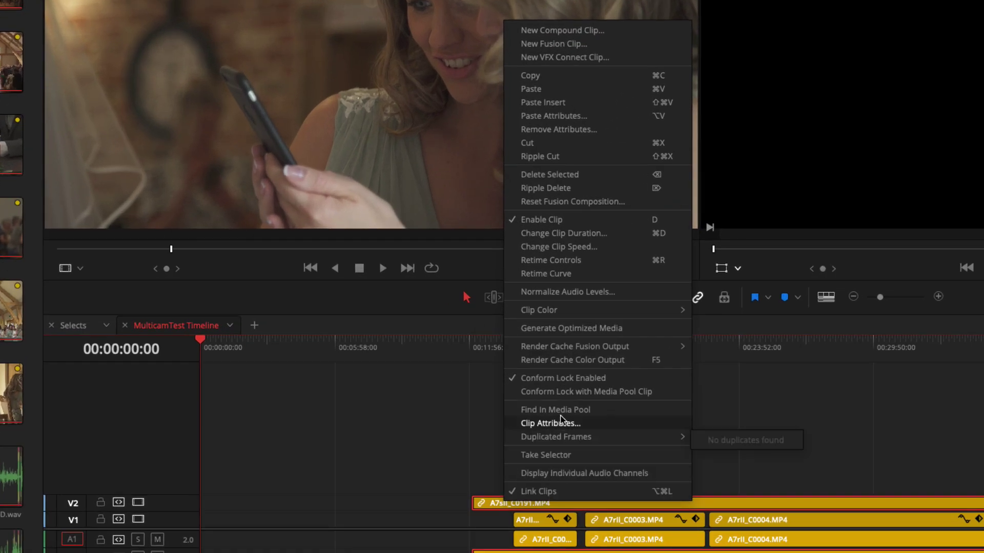
left_click(555, 410)
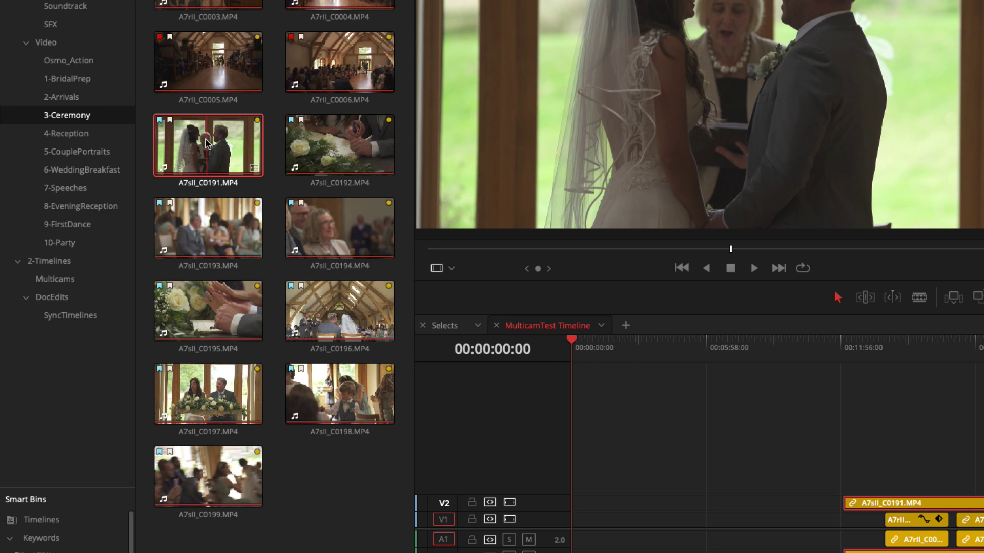
- Start a new multicam clip from A7sII_C0191 with start timecode 00:00:00:00
right_click(207, 143)
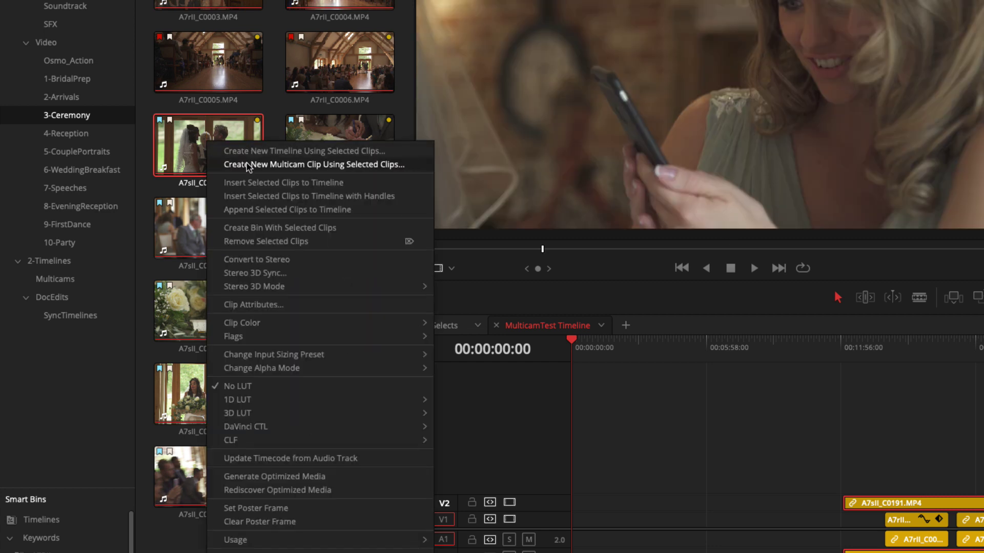
left_click(247, 163)
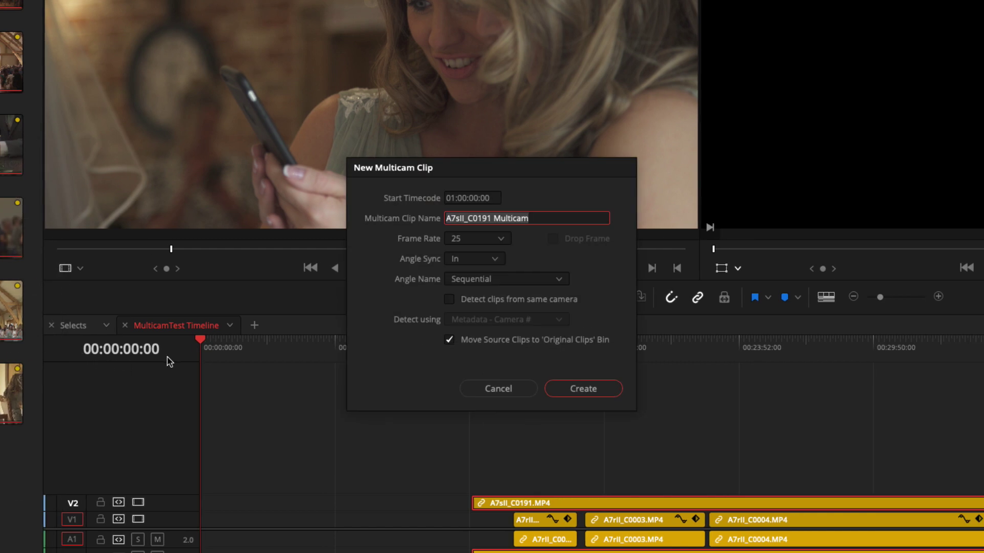
left_click(445, 199)
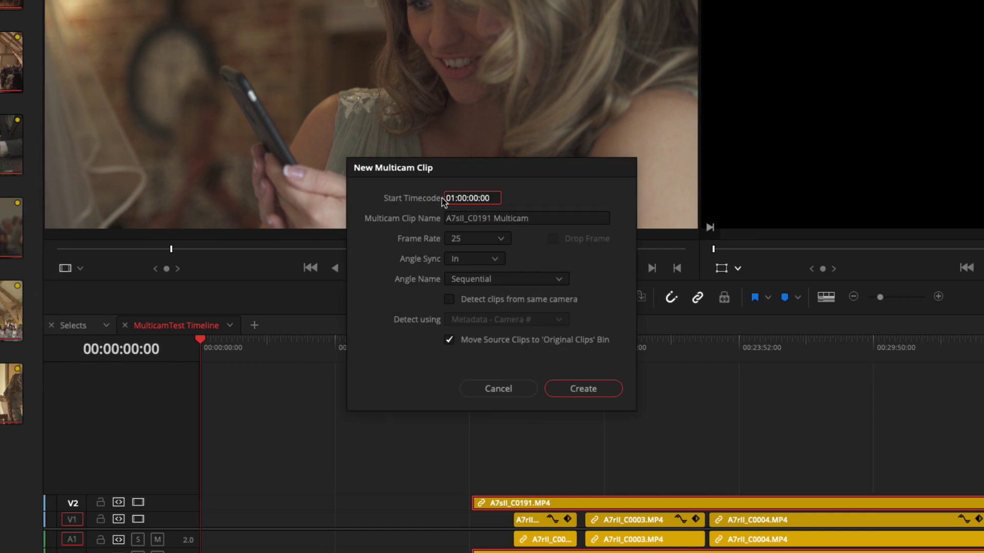
type("0")
- Rename the multicam clip to Test_Multicam
left_click(538, 218)
double_click(497, 218)
left_click_drag(495, 218, 426, 217)
key("BackSpace")
type("Test_")
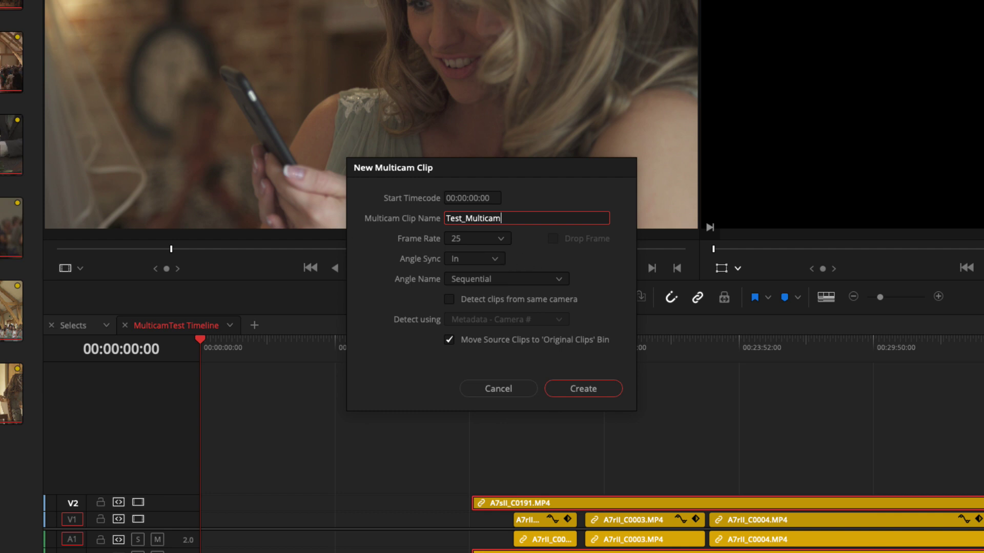
- Keep angle sync on In and Sequential angle names, and turn off Move Source Clips
left_click(499, 261)
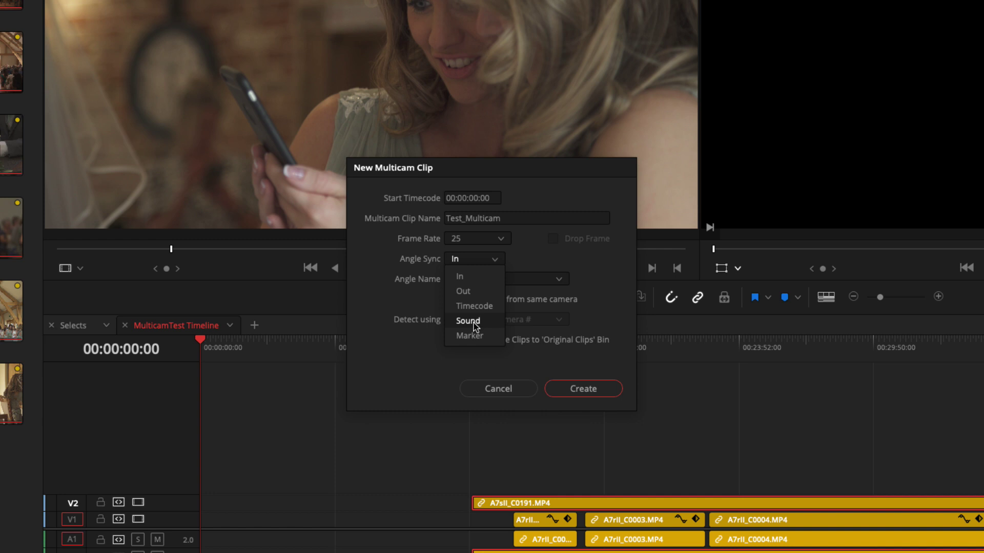
left_click(532, 260)
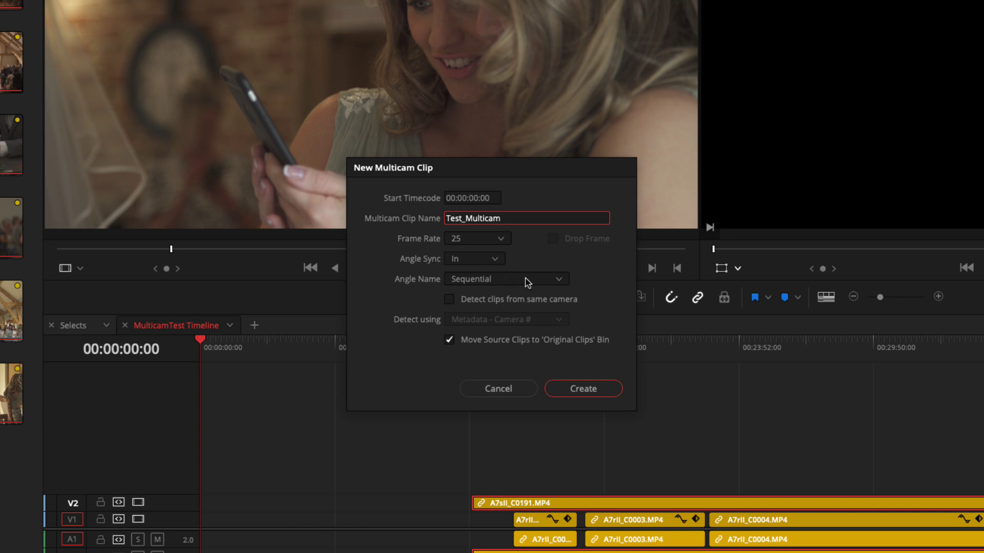
left_click(525, 278)
left_click(526, 278)
left_click(452, 342)
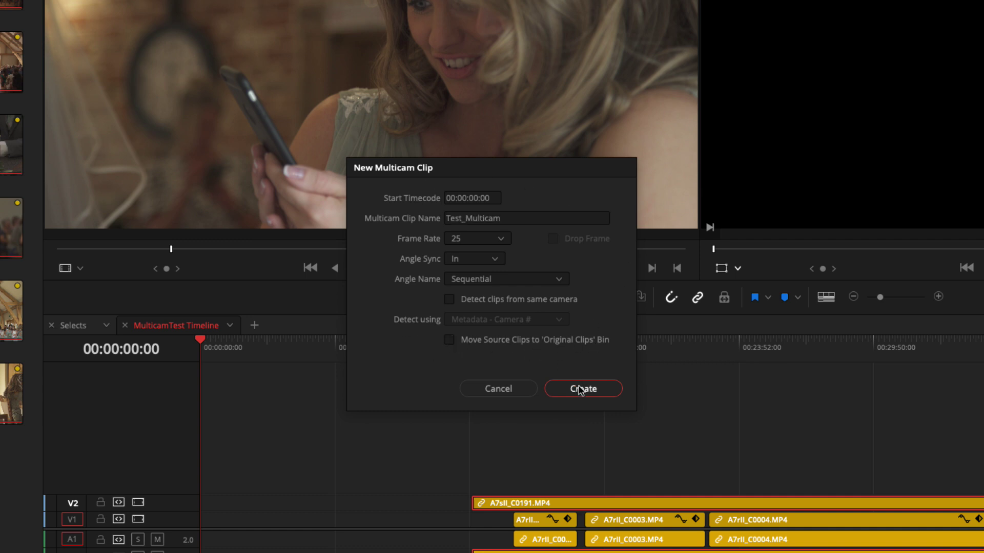
- Create the Test_Multicam clip and open it in its own timeline
left_click(580, 390)
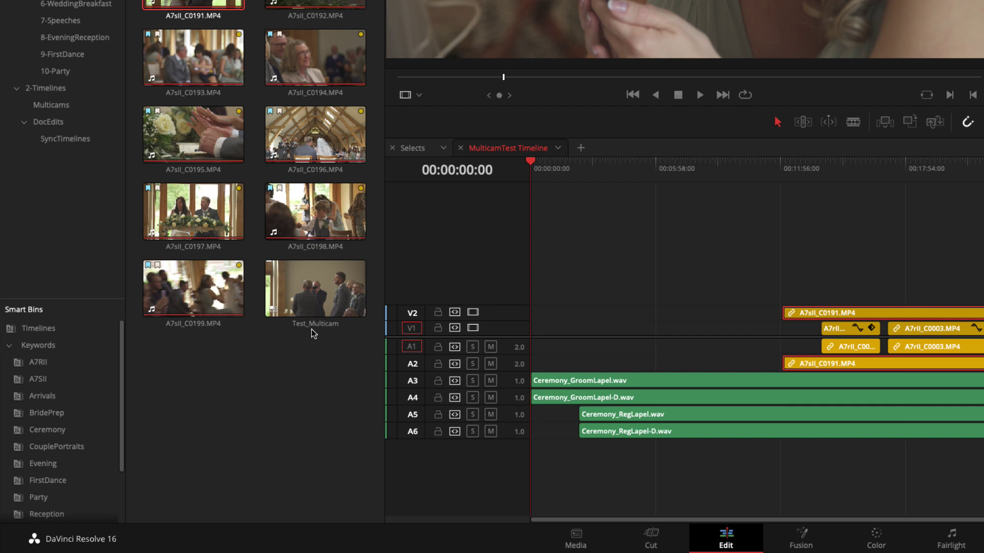
left_click(314, 331)
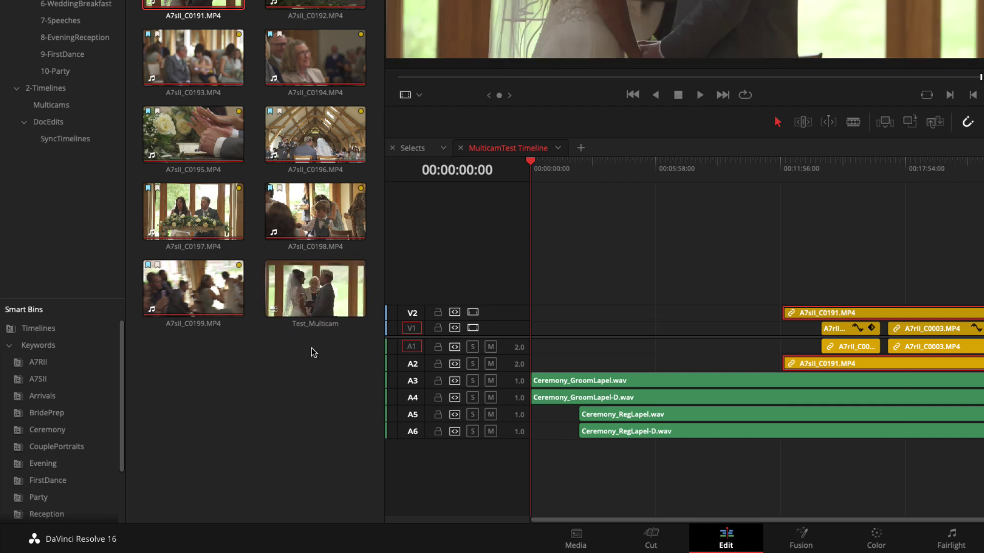
right_click(309, 300)
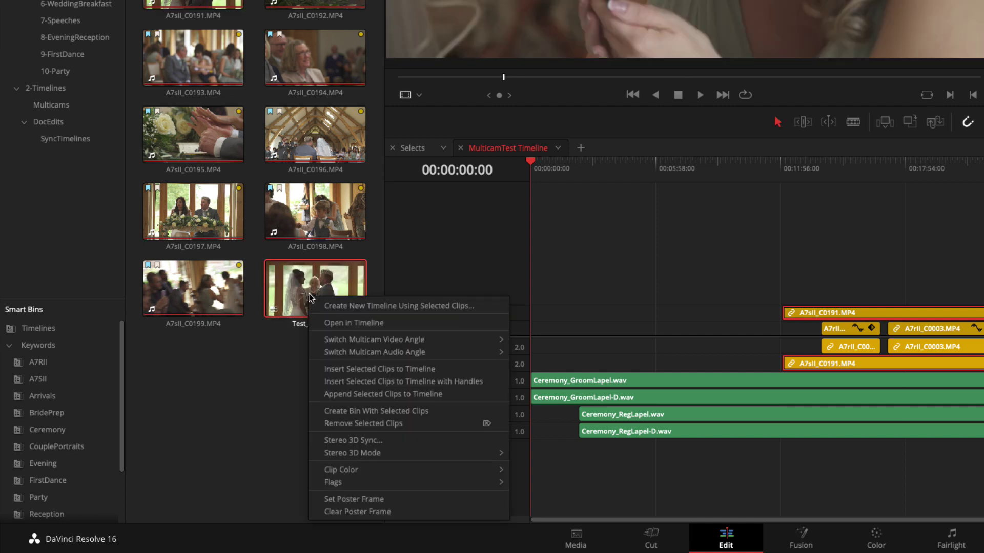
left_click(353, 323)
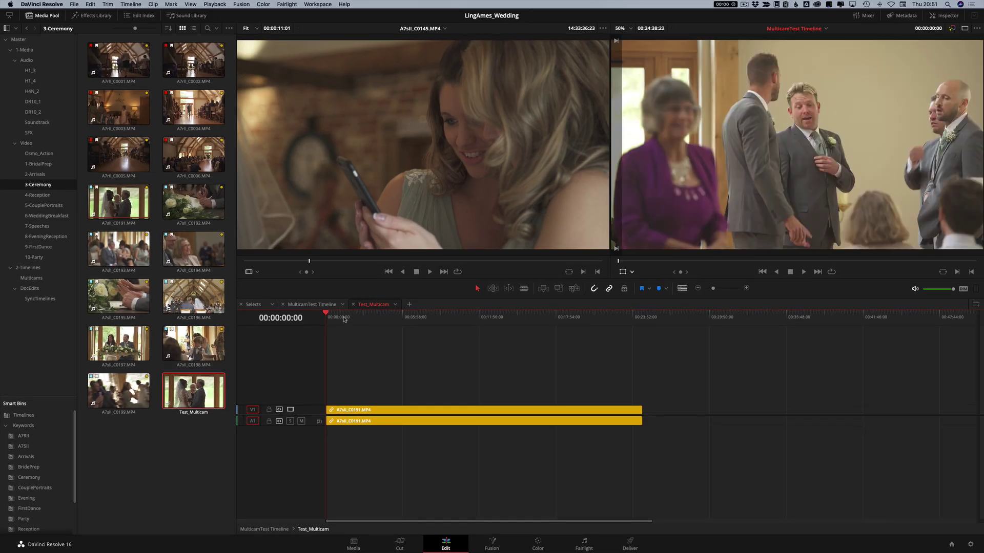
- Delete the V1 and A1 clips inside the Test_Multicam timeline
mouse_move(345, 319)
left_mouse_down()
mouse_move(582, 315)
mouse_move(328, 316)
left_mouse_up()
left_click_drag(405, 376, 419, 451)
left_click_drag(410, 370, 435, 475)
key("BackSpace")
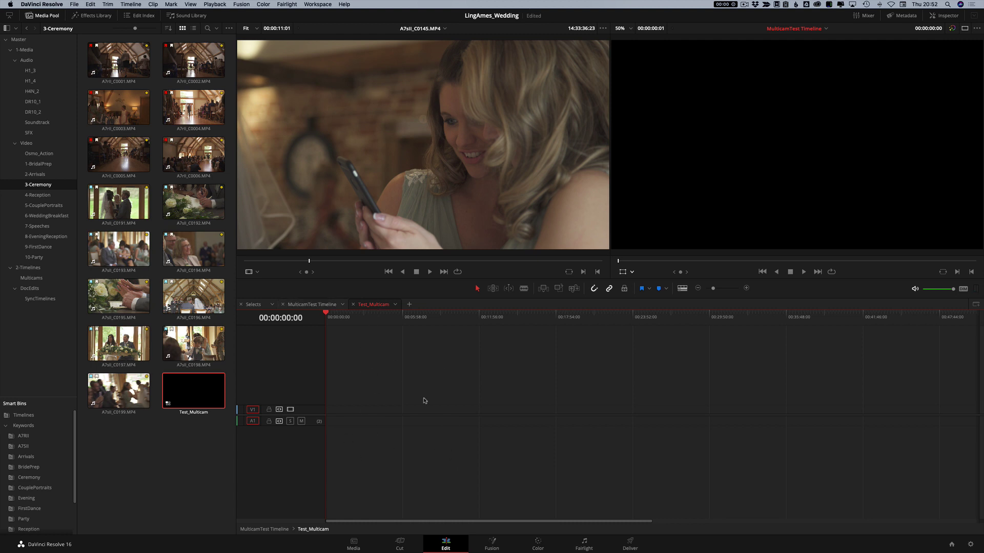
- Copy the synced A7sII_C0191 and A7rII ceremony clips from MulticamTest Timeline into Test_Multicam
left_click(319, 306)
left_click(451, 322)
left_click_drag(456, 324, 483, 350)
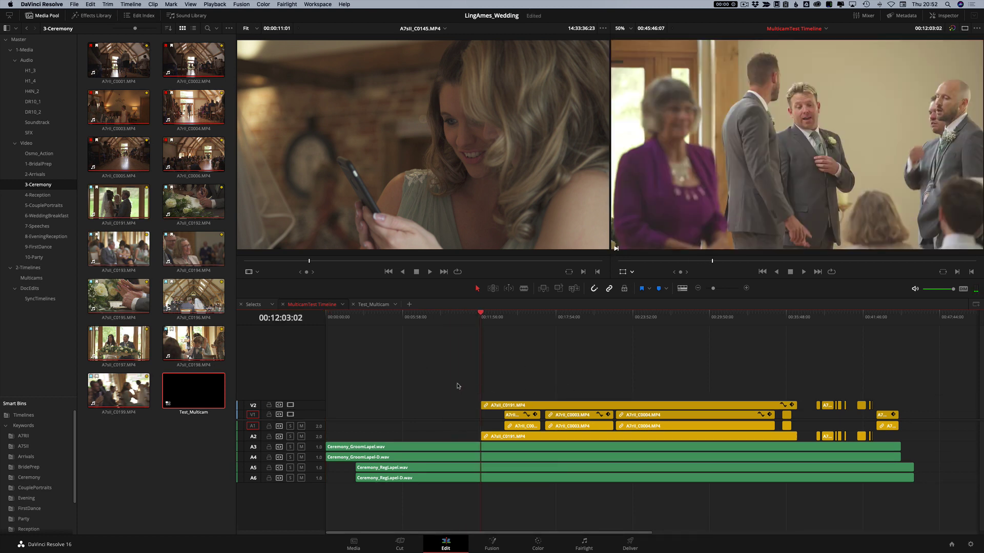
left_click_drag(456, 381, 809, 441)
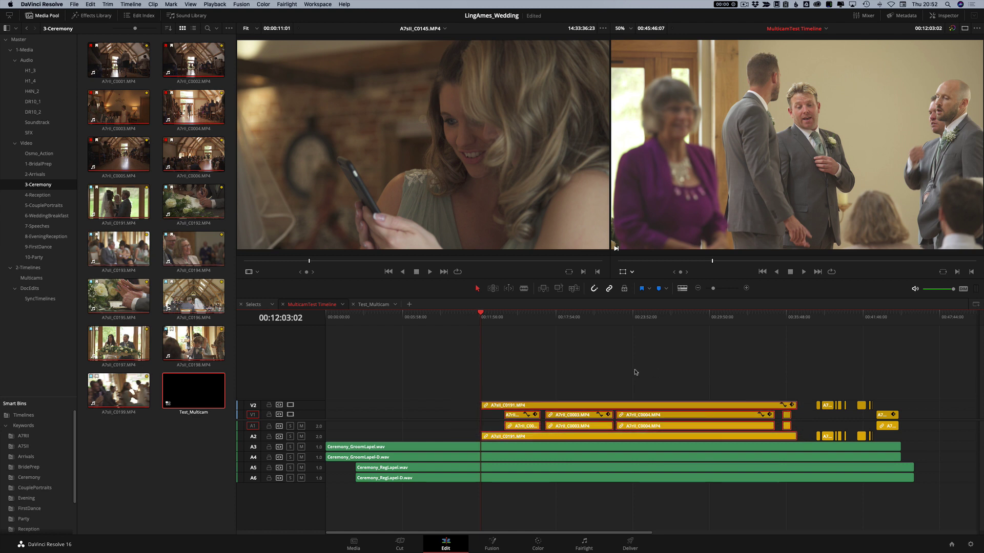
left_click(373, 305)
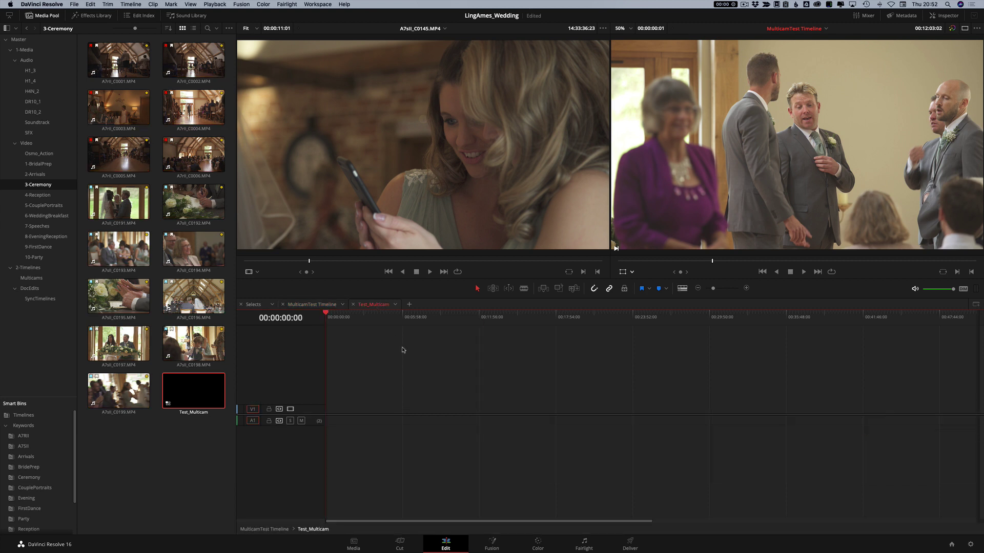
left_click_drag(408, 314, 317, 320)
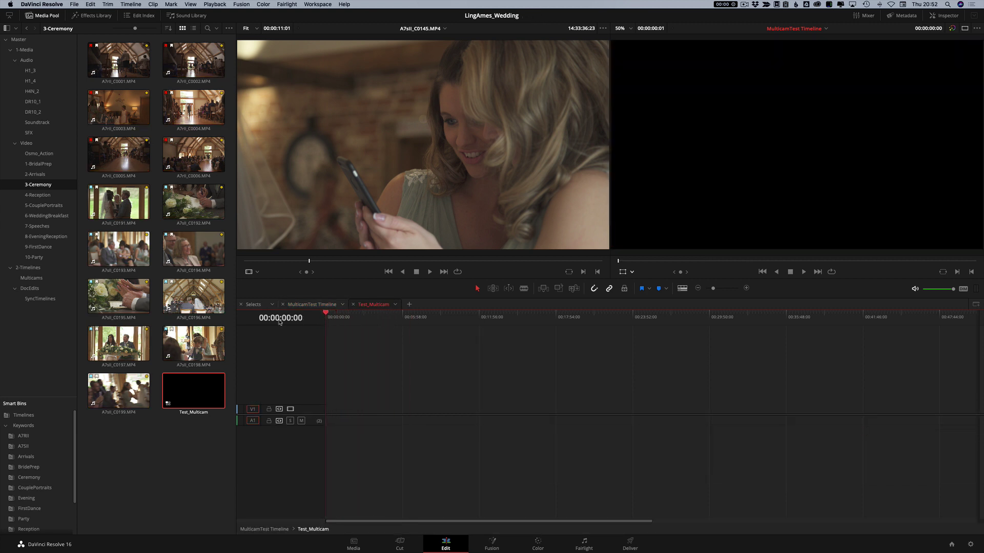
key("ctrl+v")
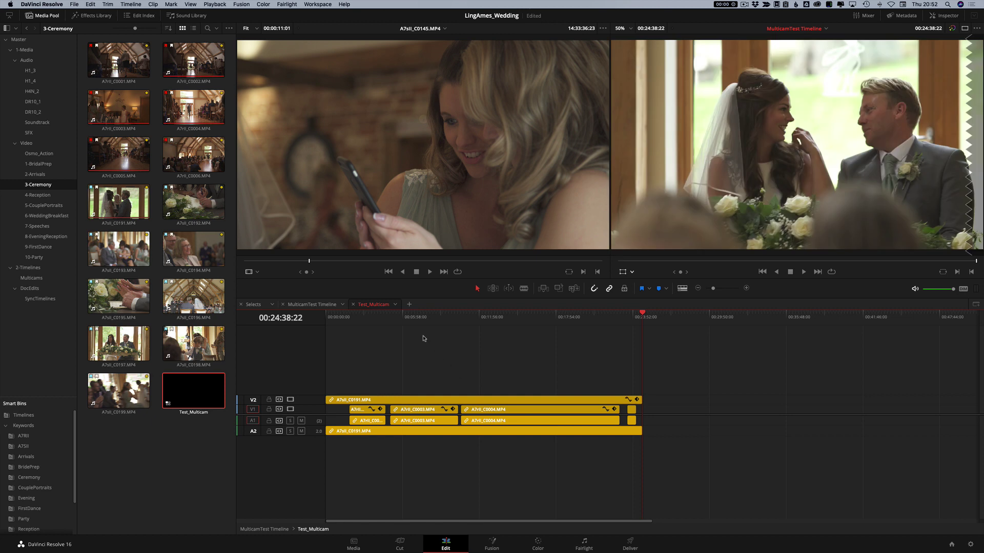
left_click(362, 317)
key("Home")
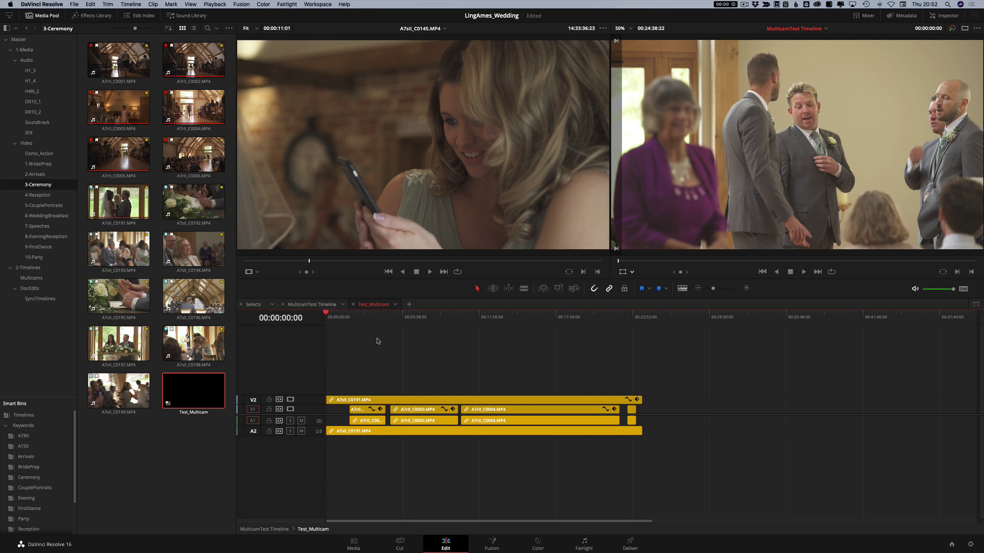
- Close Test_Multicam's timeline and drop the Test_Multicam clip after the existing MulticamTest Timeline clips
left_click(353, 305)
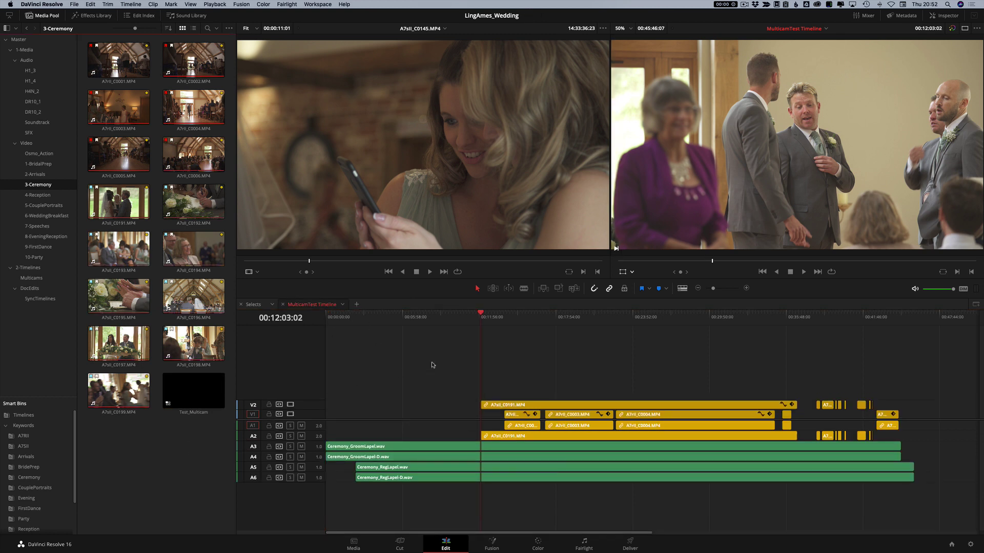
left_click(31, 278)
left_click(15, 60)
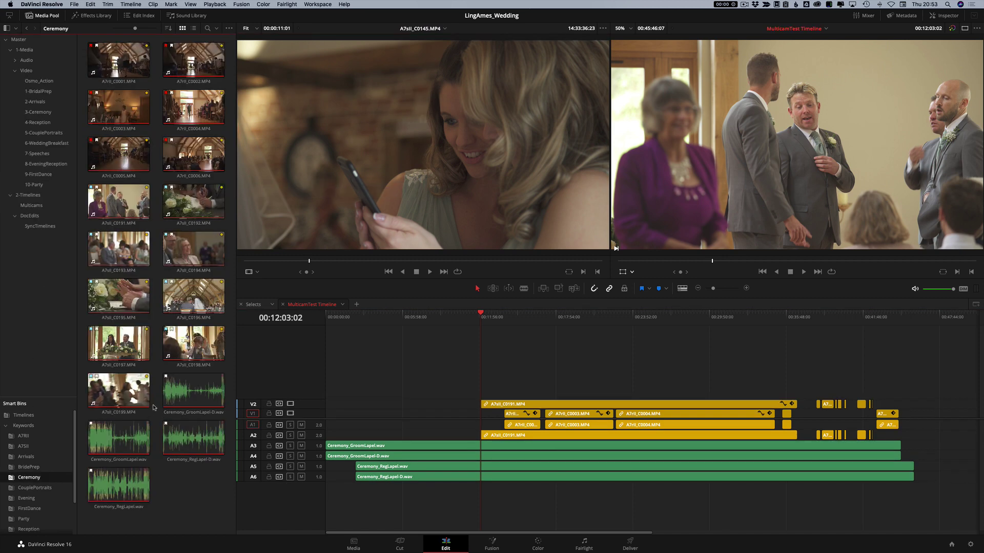
left_click(40, 112)
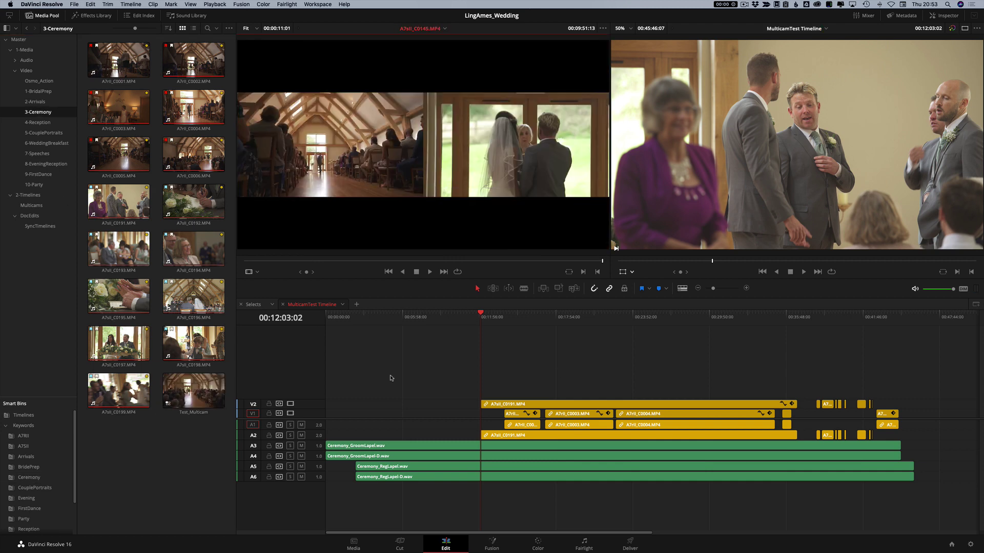
left_click(191, 395)
left_click_drag(191, 395, 931, 413)
- Delete Test_Multicam's audio on A1, keeping only its video
scroll(900, 370, "right", 5)
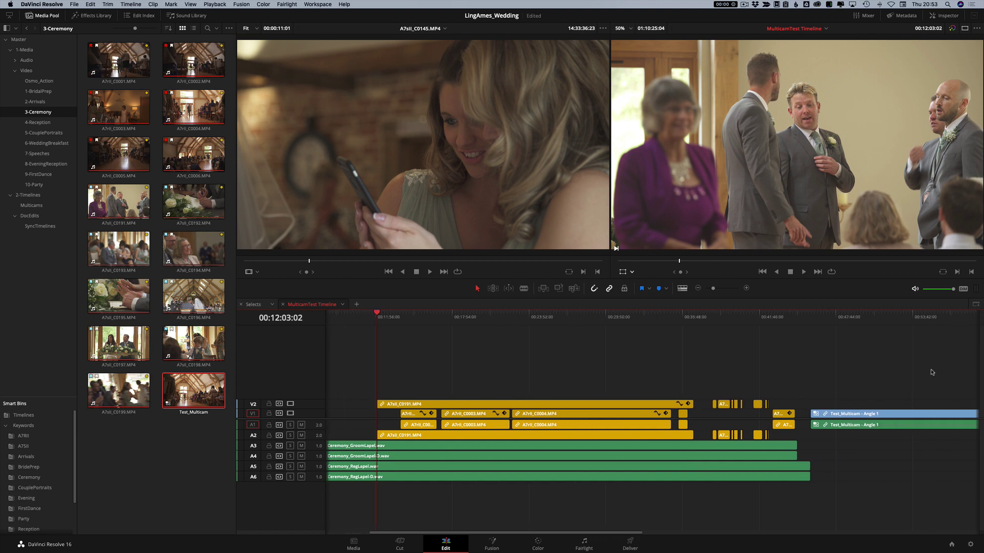
scroll(900, 370, "right", 1)
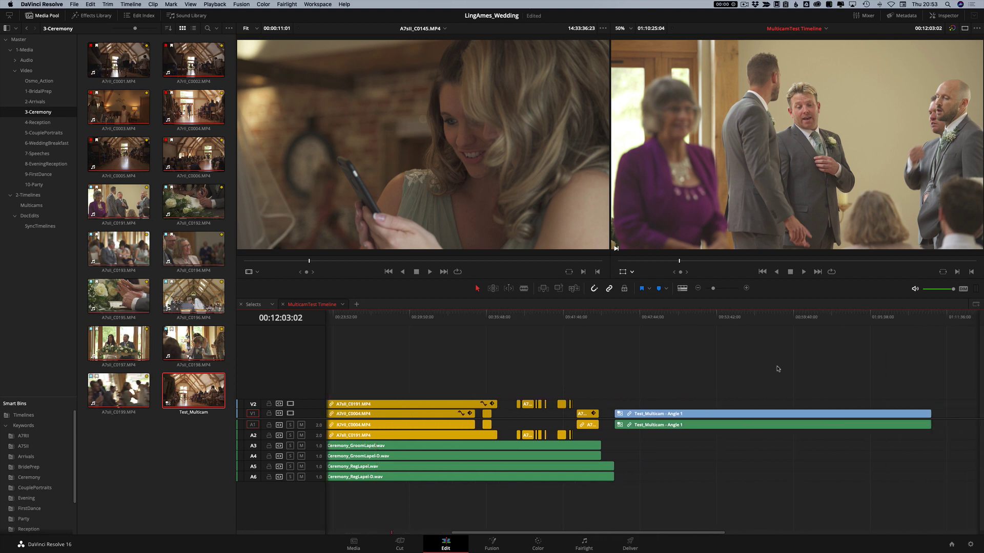
left_click(766, 426)
key("Delete")
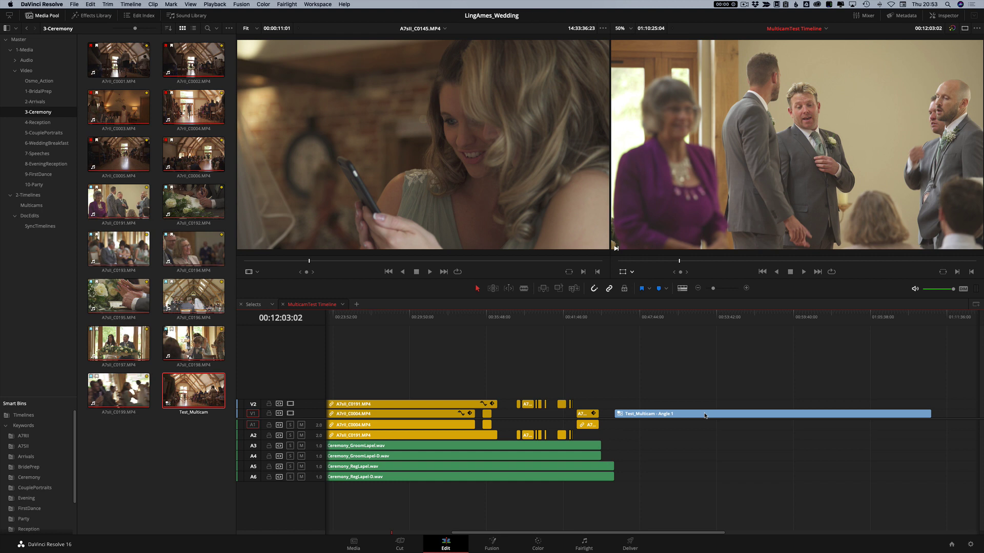
- Move Test_Multicam onto a new V3 track aligned above A7sII_C0191, then save
scroll(599, 361, "left", 5)
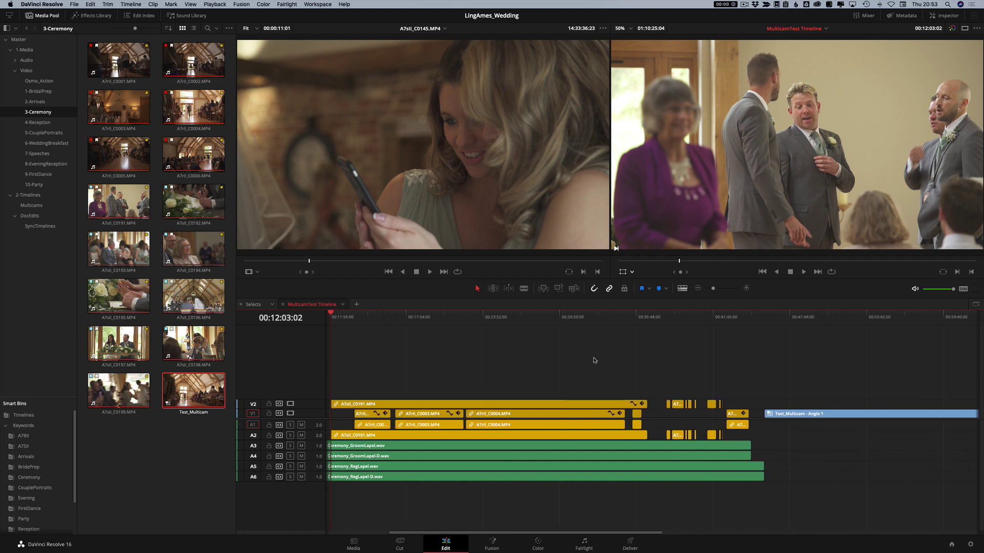
left_click(831, 414)
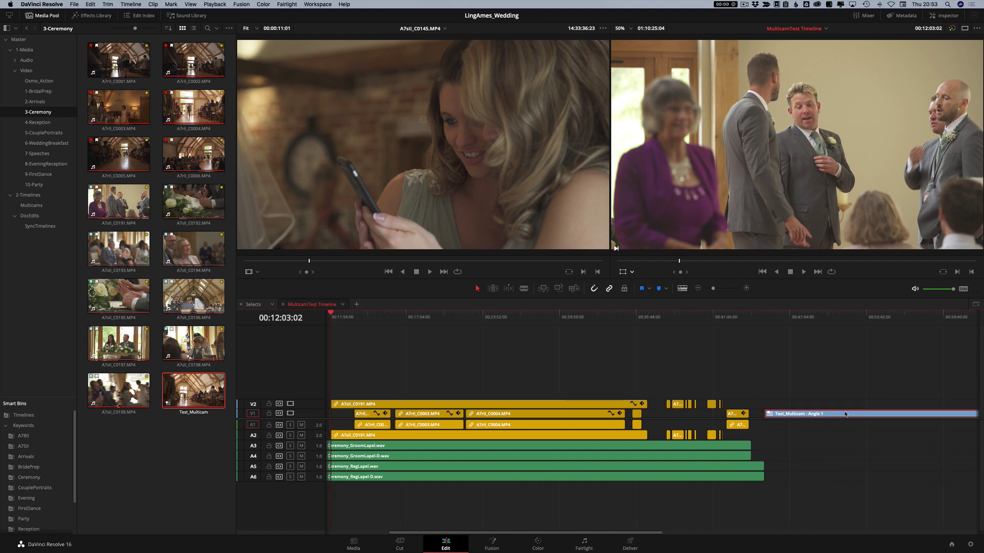
left_click_drag(845, 412, 446, 398)
scroll(445, 372, "left", 3)
left_click_drag(570, 396, 534, 396)
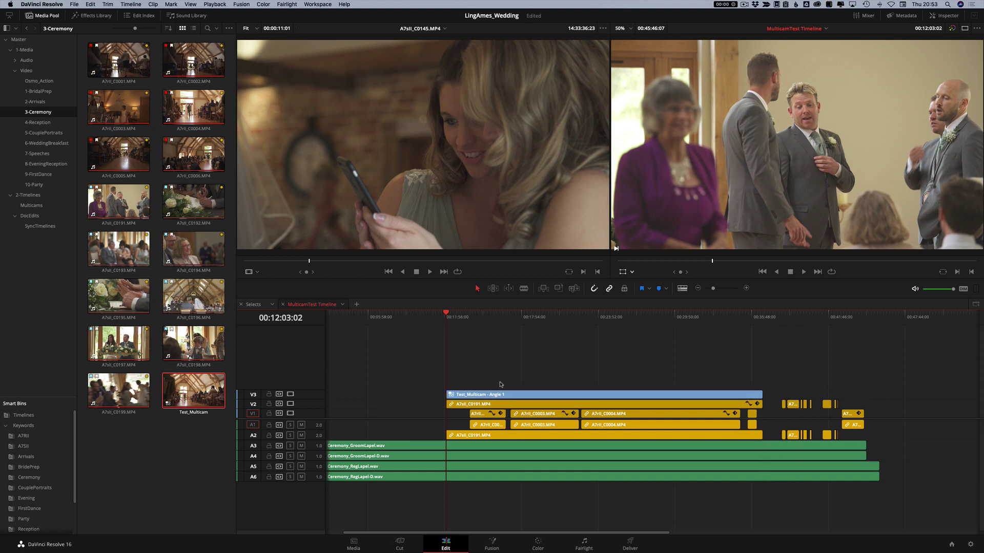
key("super+s")
- At 00:19:16:09, compare camera angles by disabling and re-enabling tracks V2 and V3
left_click(538, 318)
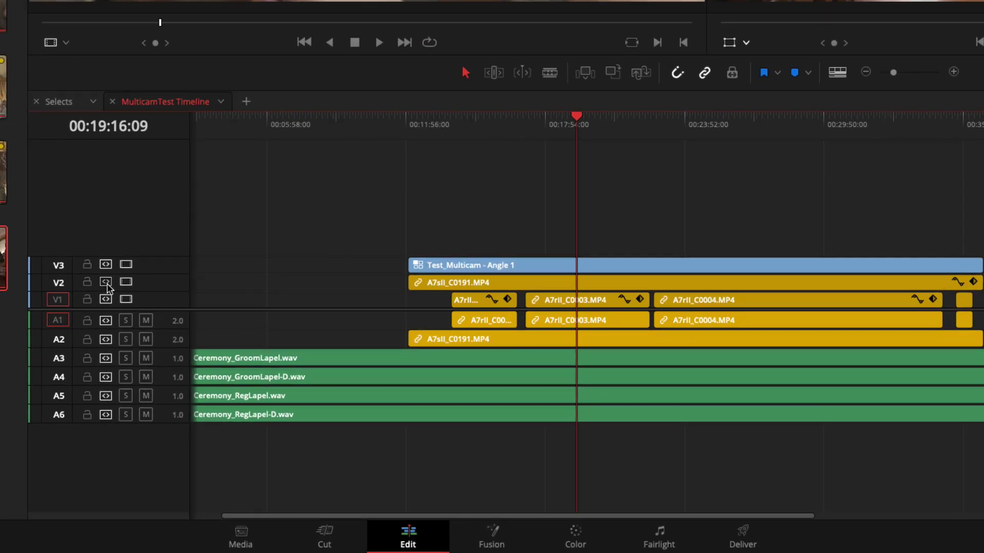
left_click(124, 283)
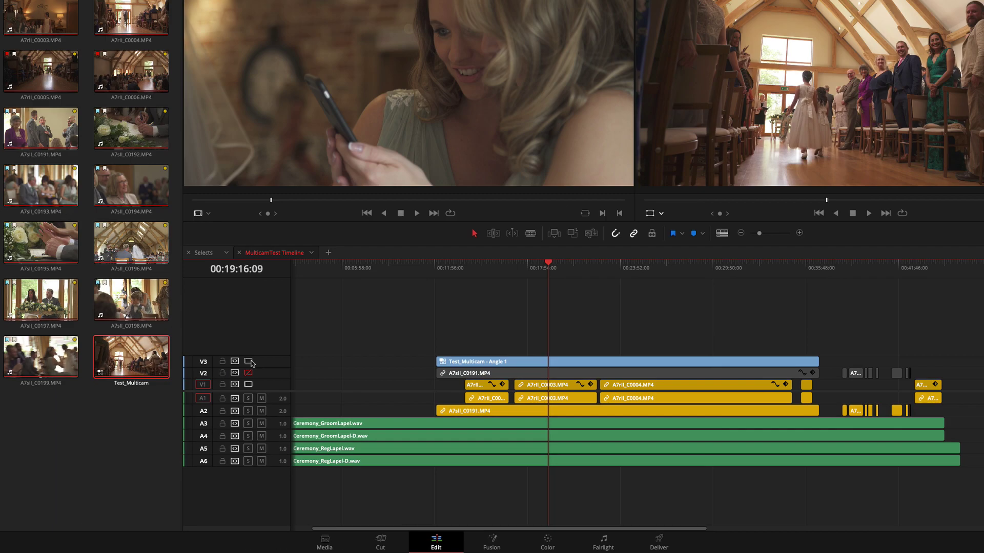
left_click(128, 265)
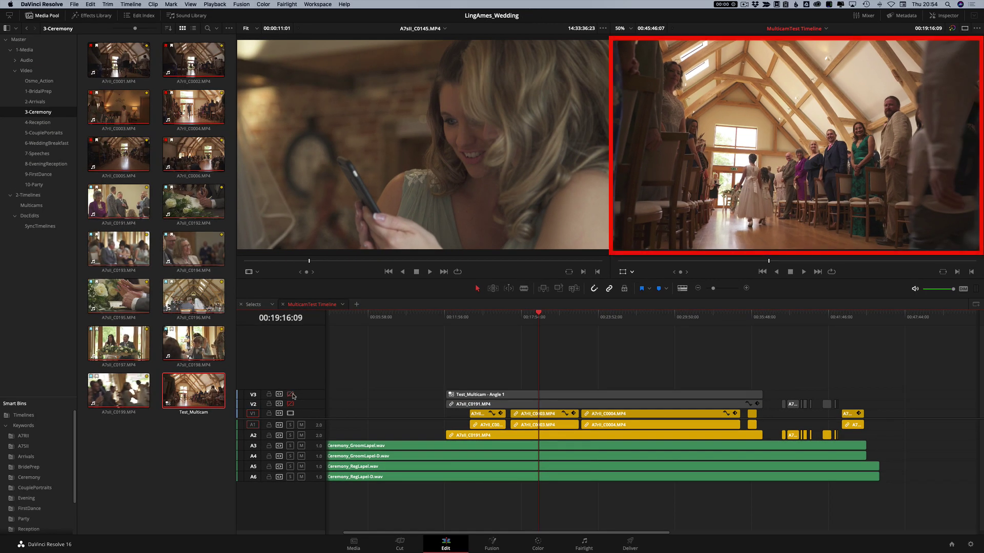
left_click(290, 394)
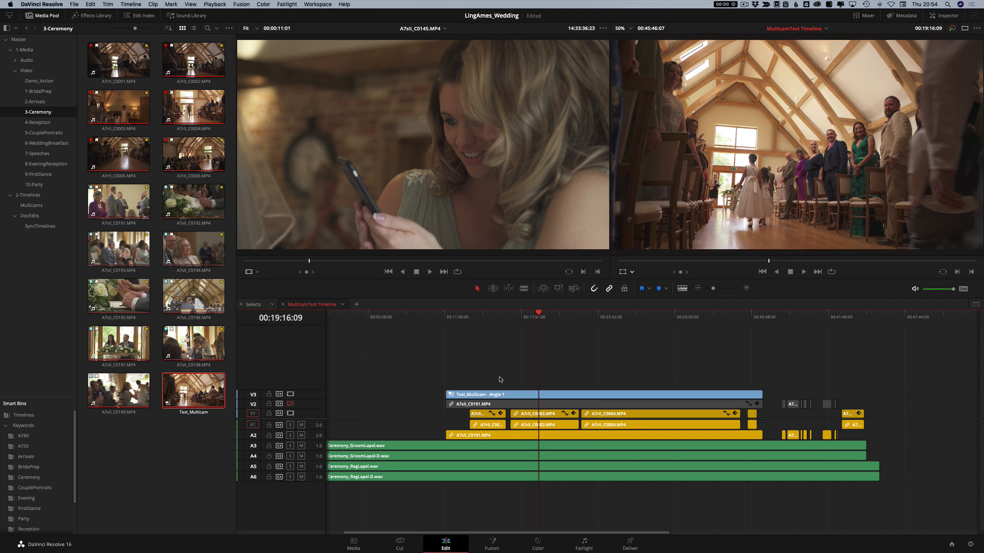
key("alt+2")
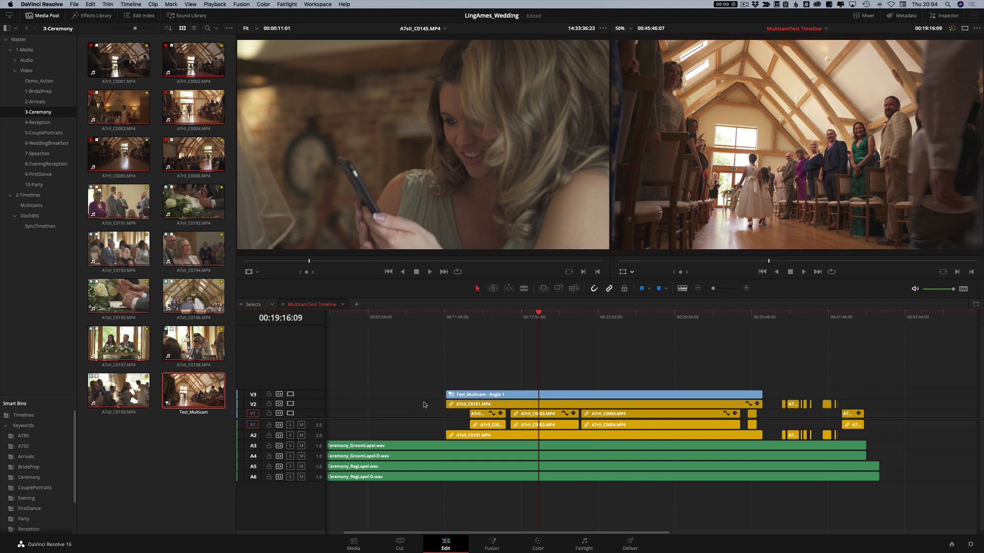
- Delete the original V1/V2 camera clips, move Test_Multicam down to V1, save, and enlarge V1
left_click_drag(772, 419, 775, 417)
key("BackSpace")
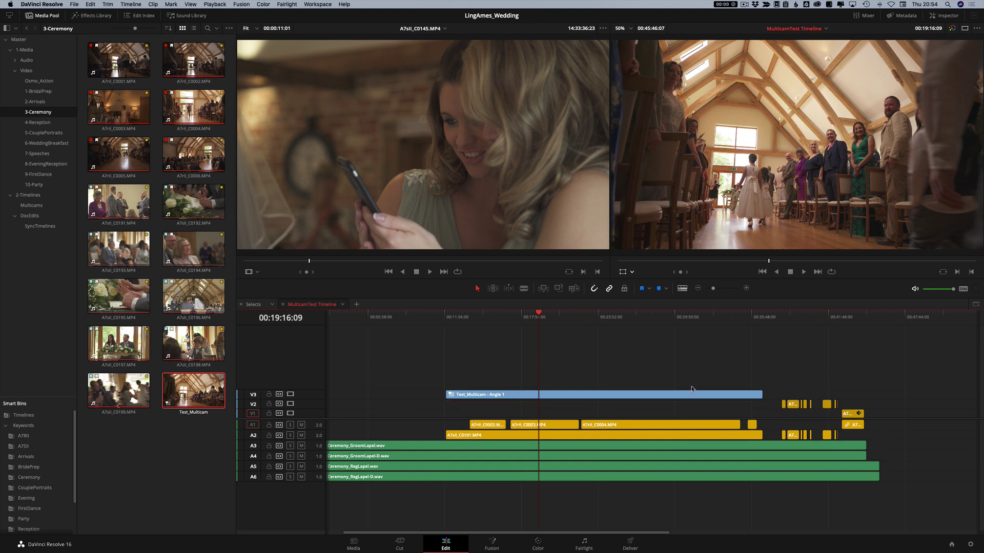
left_click(667, 394)
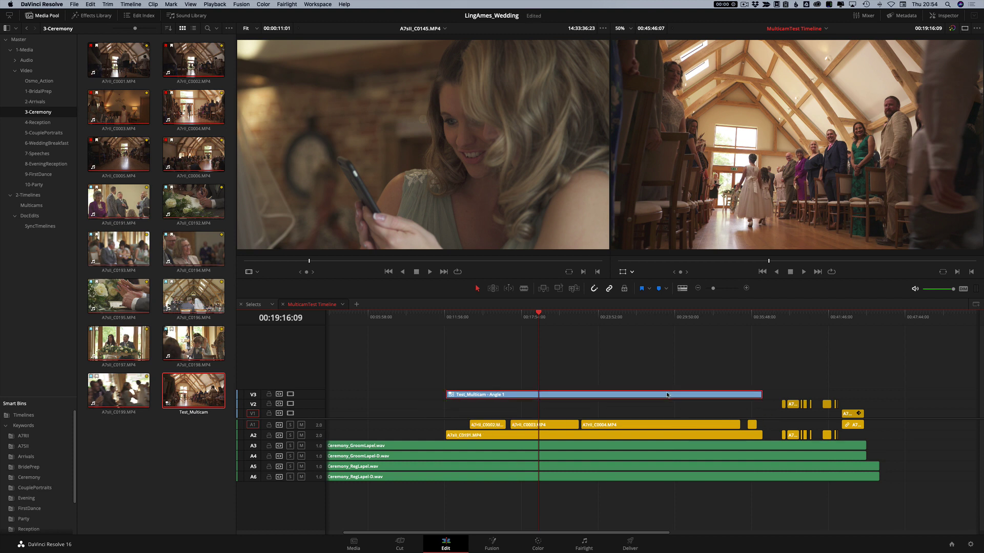
key("ctrl+z")
key("ctrl+z")
left_click(638, 386)
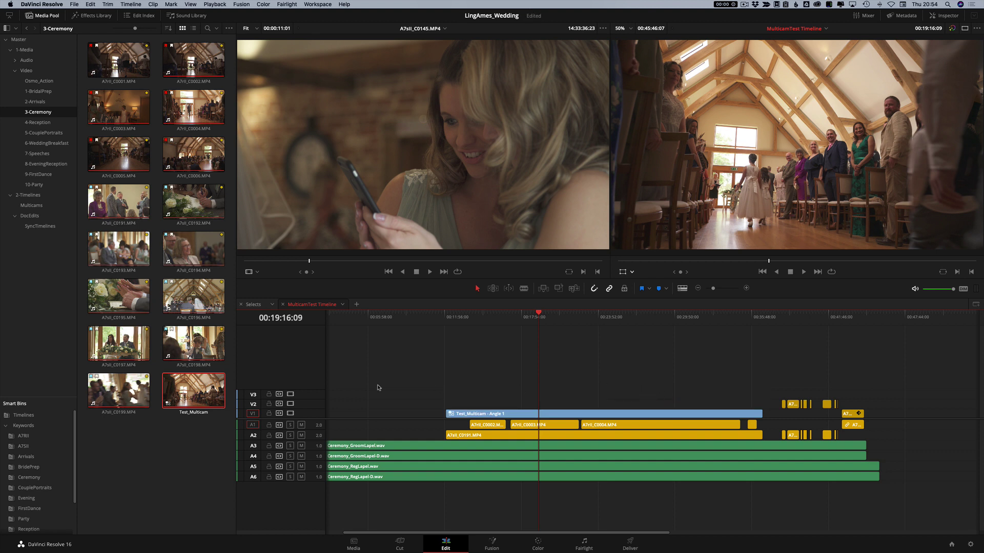
key("super+s")
left_click_drag(308, 412, 388, 376)
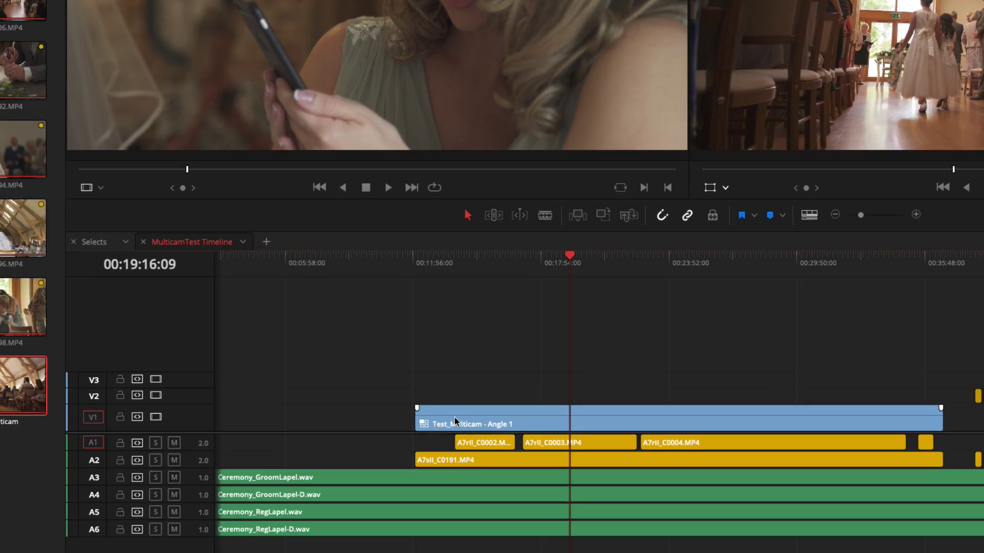
- Open Test_Multicam in its own timeline with taller angle tracks showing clip thumbnails
right_click(476, 409)
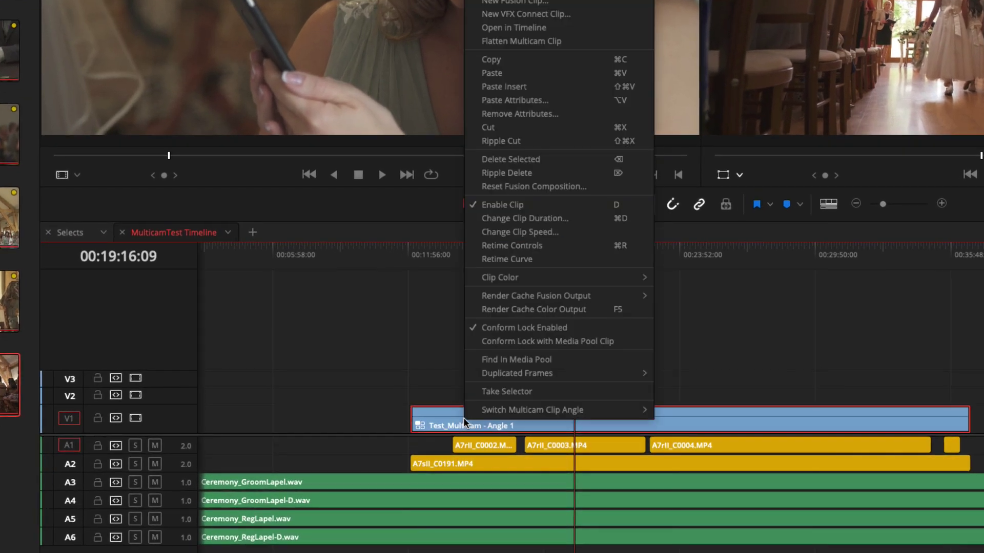
left_click(514, 27)
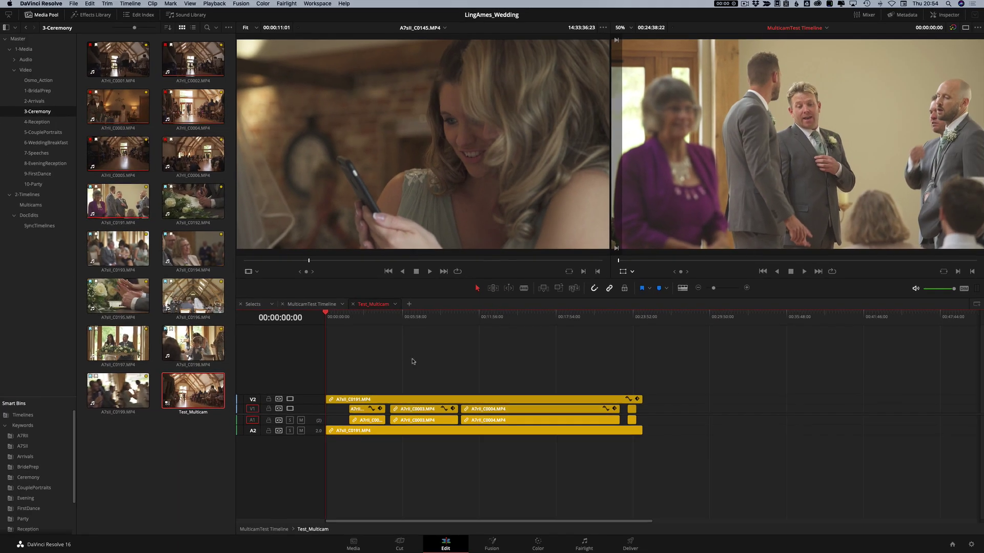
left_click_drag(304, 404, 304, 391)
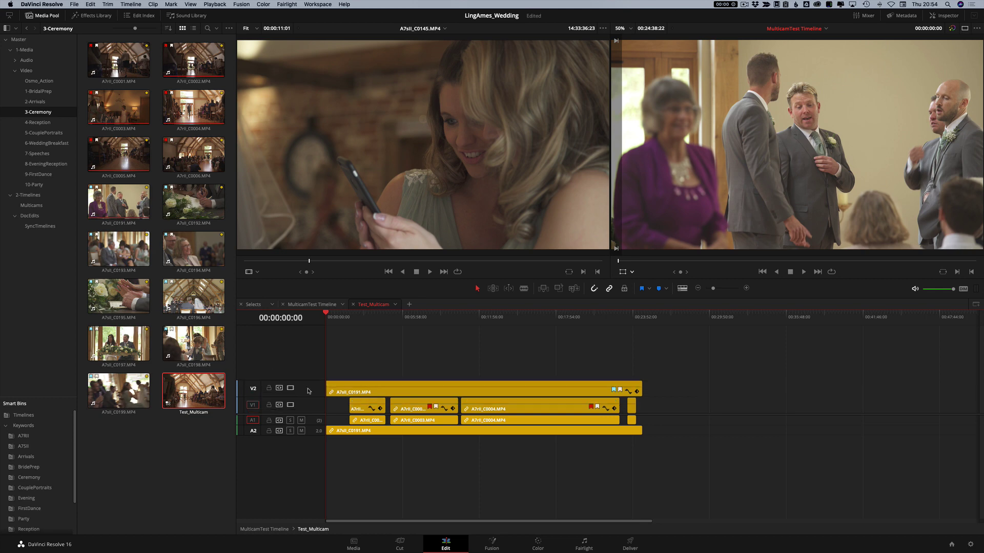
left_click(682, 288)
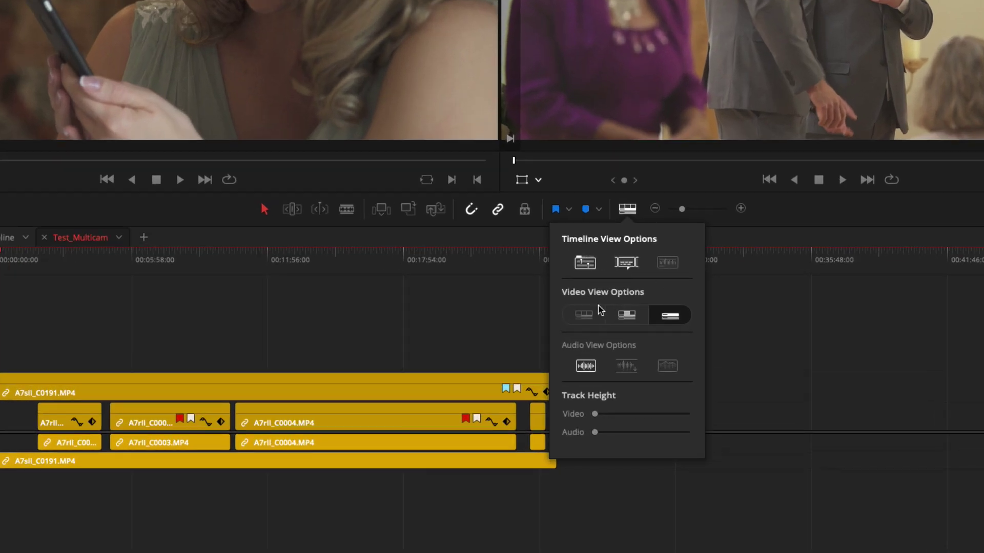
left_click(657, 349)
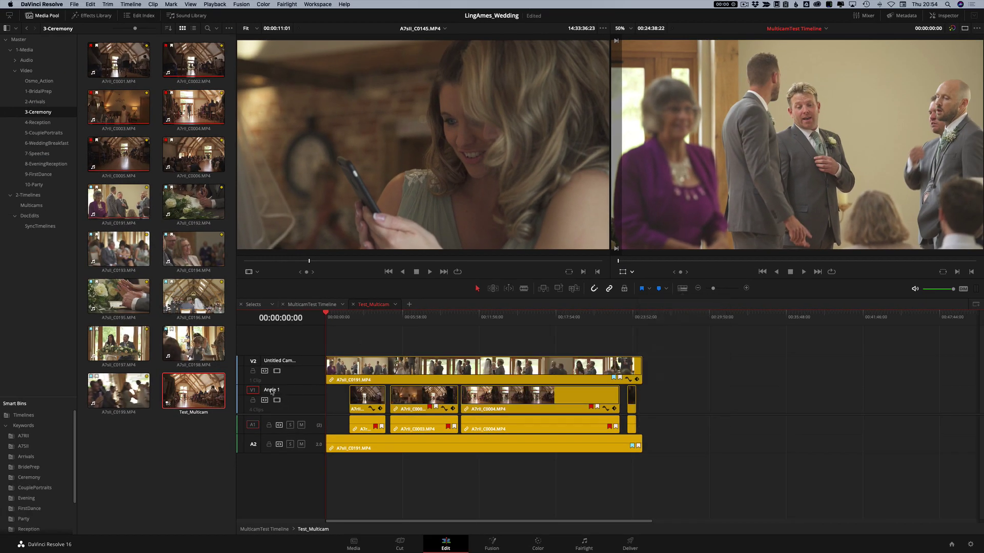
- Rename the Angle 1 track 'Wide' and the Untitled Camera track 'Tight', then close the Test_Multicam timeline
double_click(287, 391)
type("Wide")
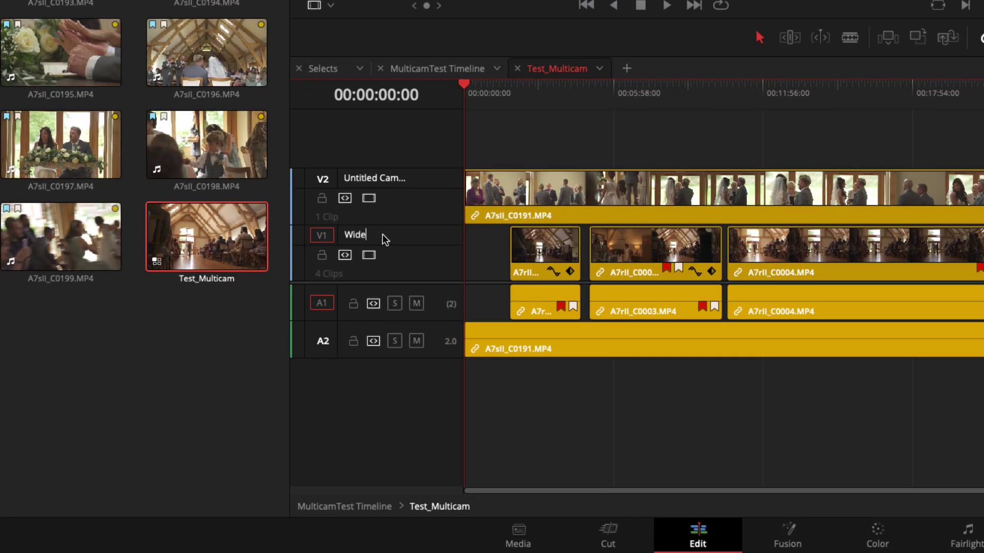
key("Return")
double_click(378, 176)
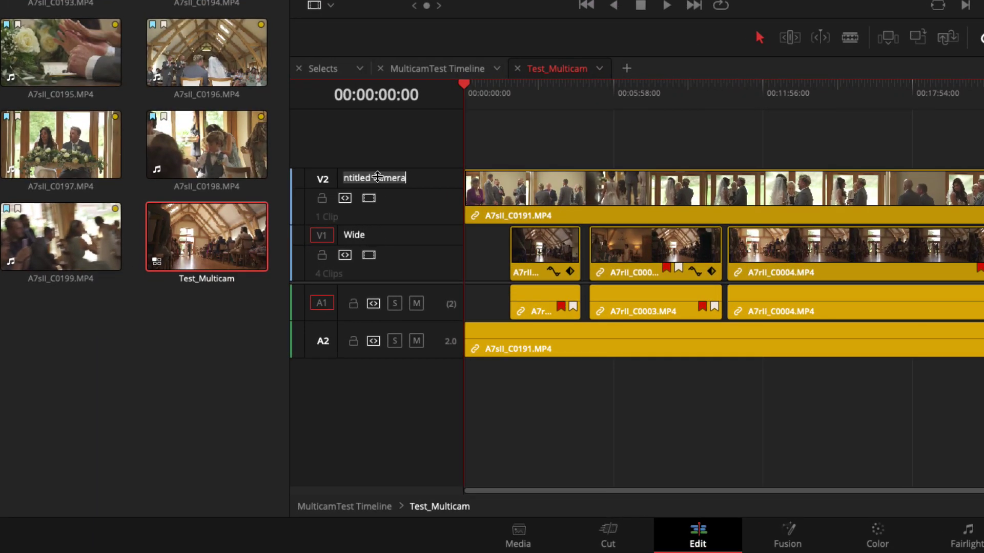
type("Tight")
key("Return")
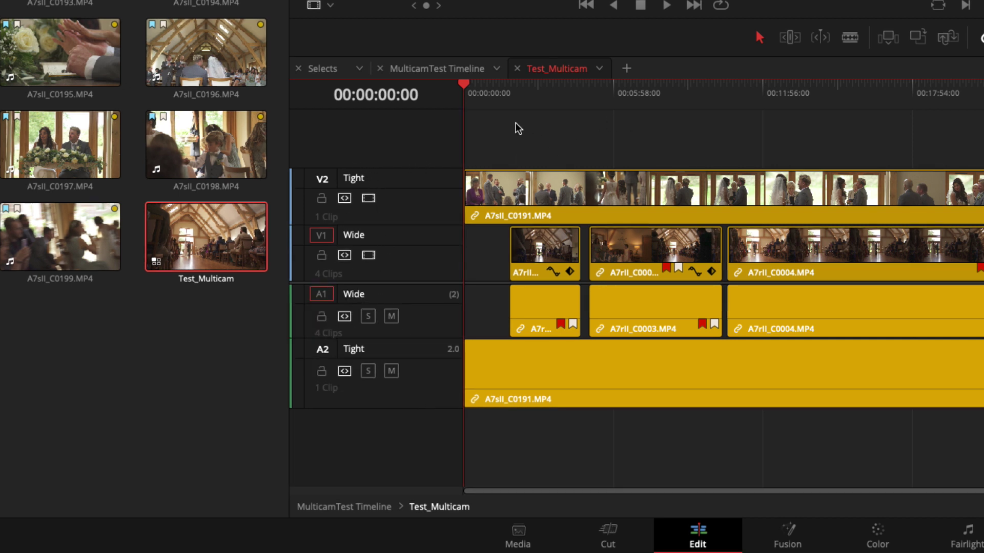
left_click(517, 68)
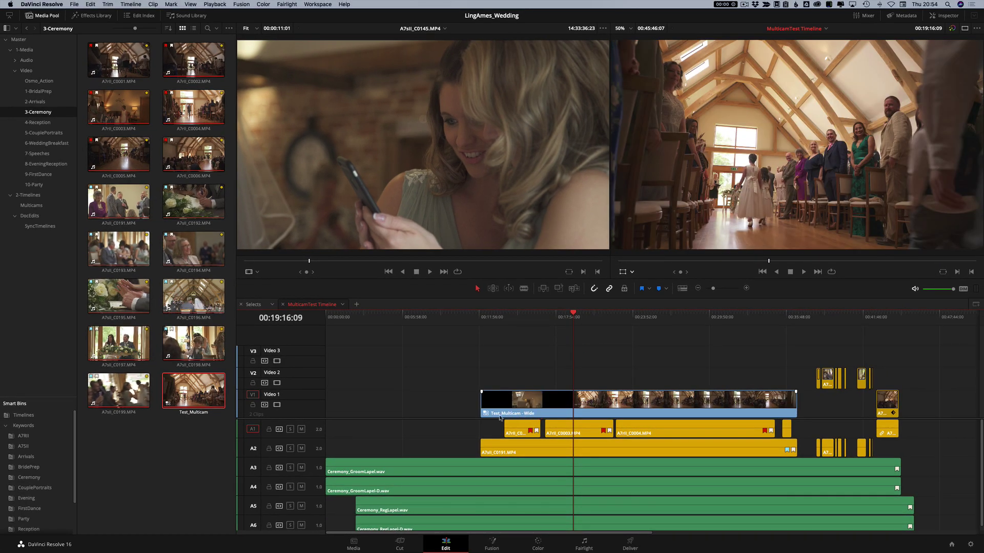
- With Test_Multicam selected, set the source viewer to Multicam mode with video-only angle switching
left_click(578, 401)
key("super+z")
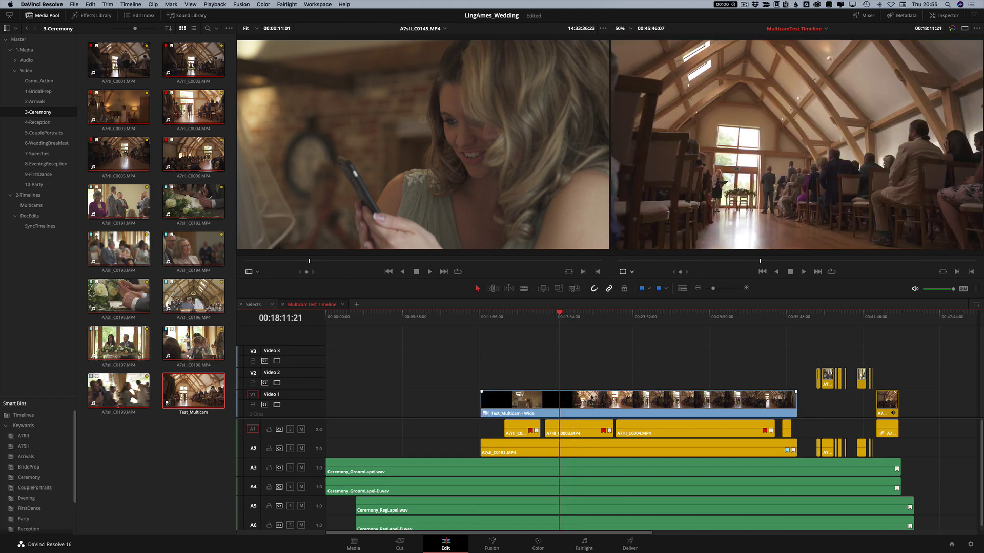
key("super+z")
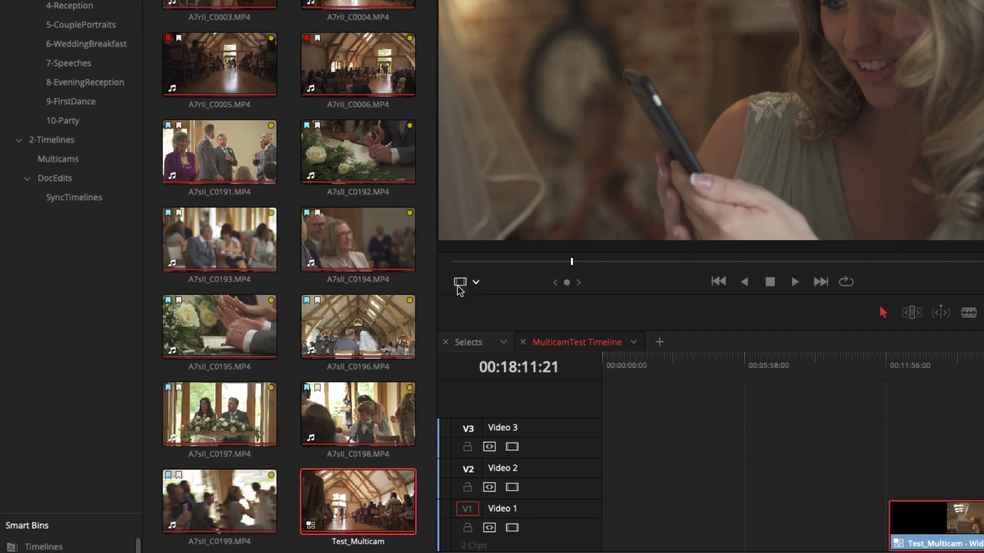
left_click(476, 283)
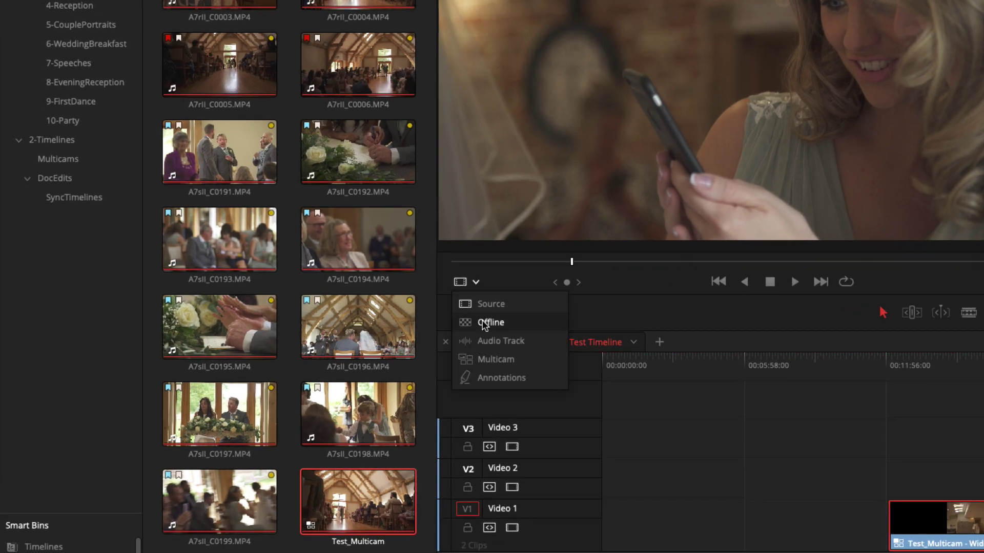
left_click(490, 360)
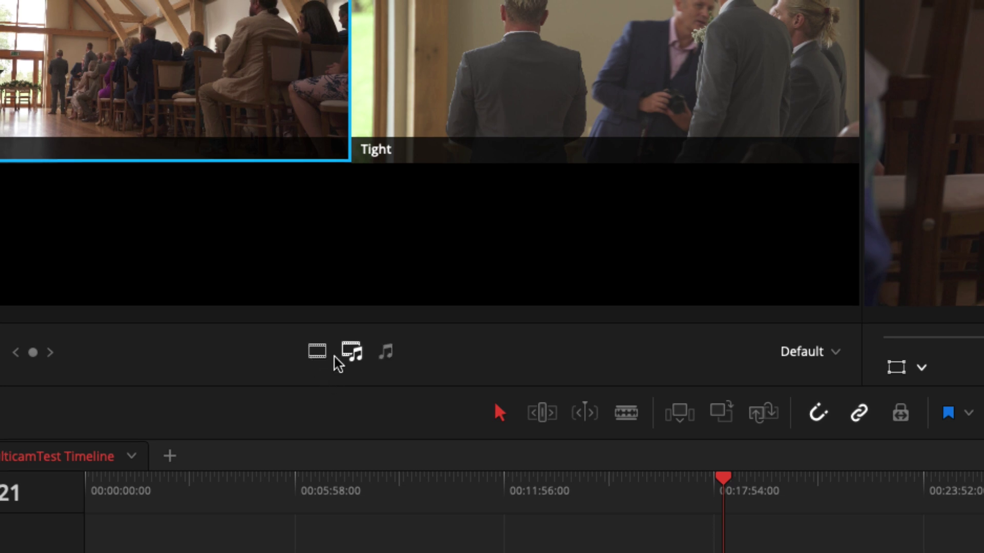
left_click(318, 351)
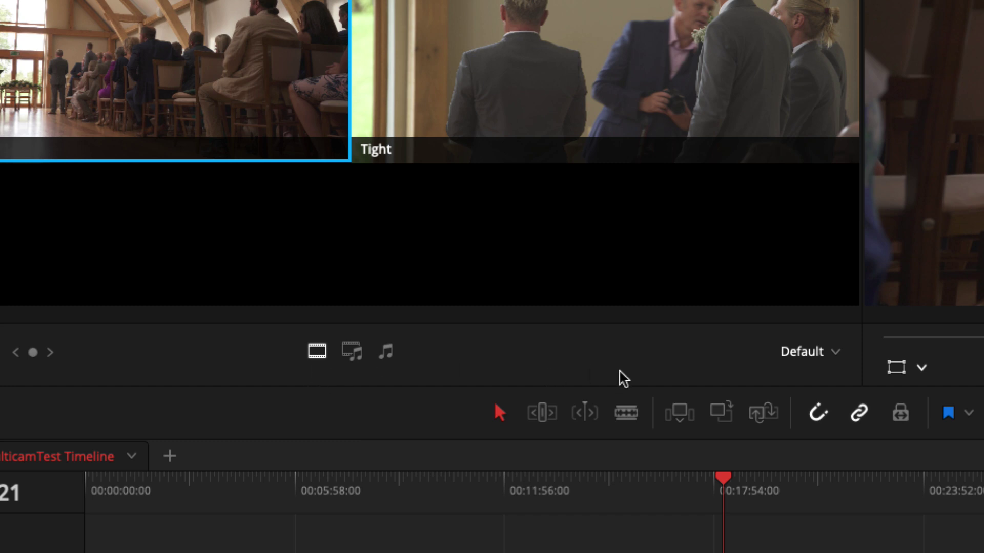
- Try the 1x1, 1x2 and 4x4 multicam viewer layouts, ending on 4x4
left_click(830, 355)
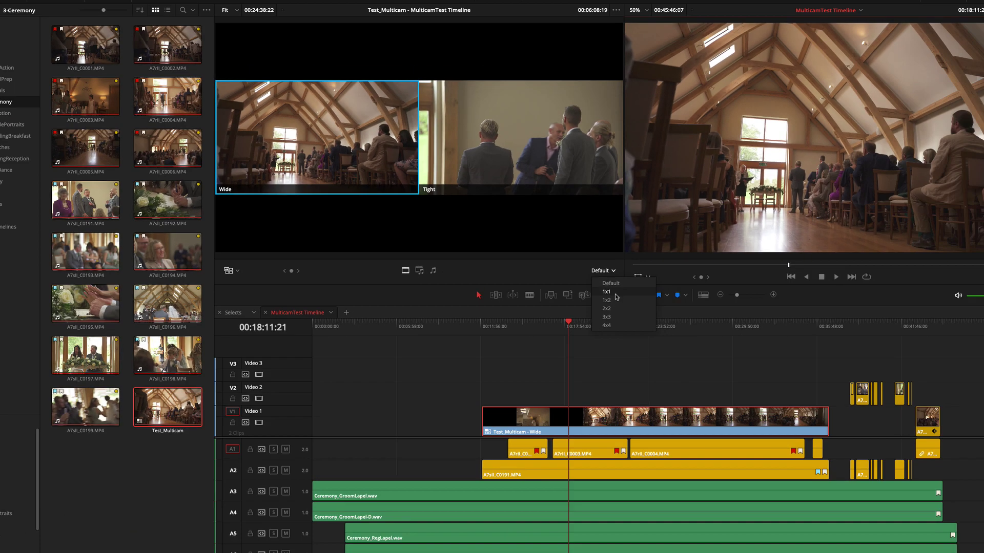
left_click(610, 292)
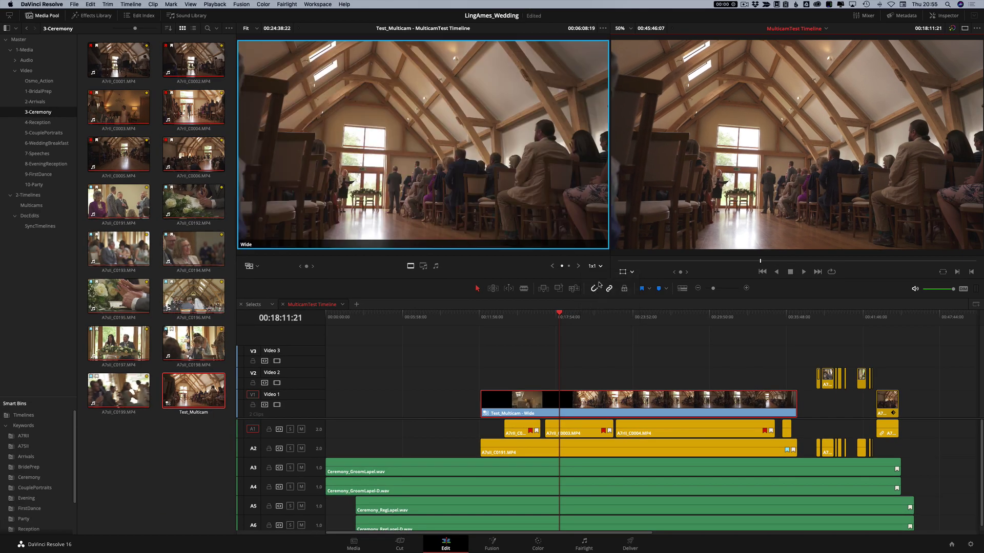
left_click(600, 267)
left_click(602, 293)
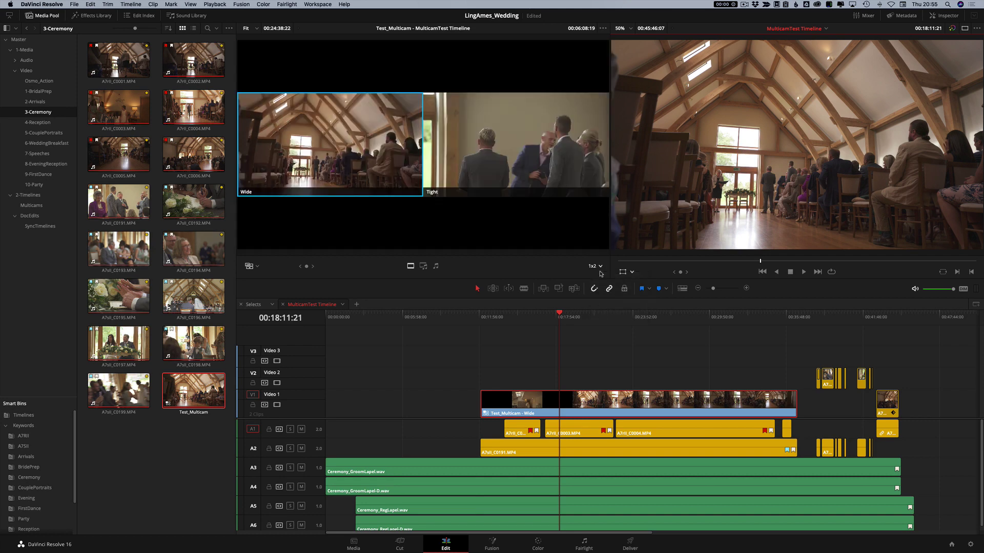
left_click(600, 270)
left_click(603, 317)
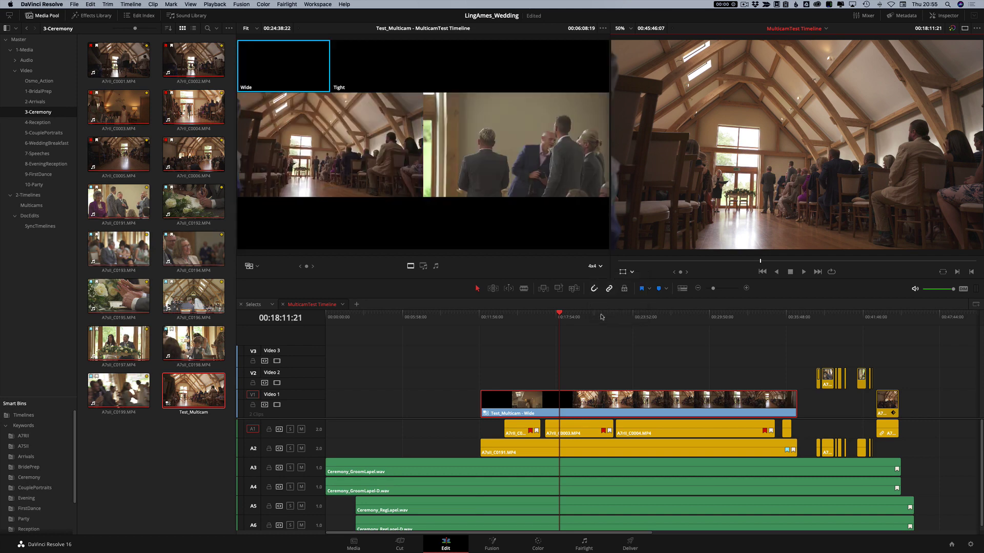
- Reset the multicam layout and play the timeline briefly from 00:20:11
left_click(603, 270)
left_click(594, 284)
left_click_drag(560, 314, 585, 314)
key("space")
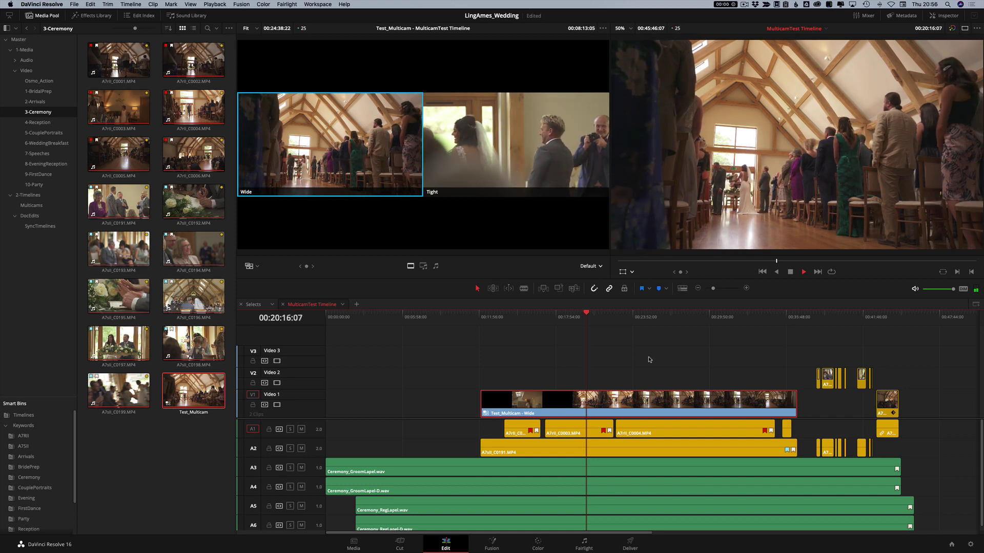
key("space")
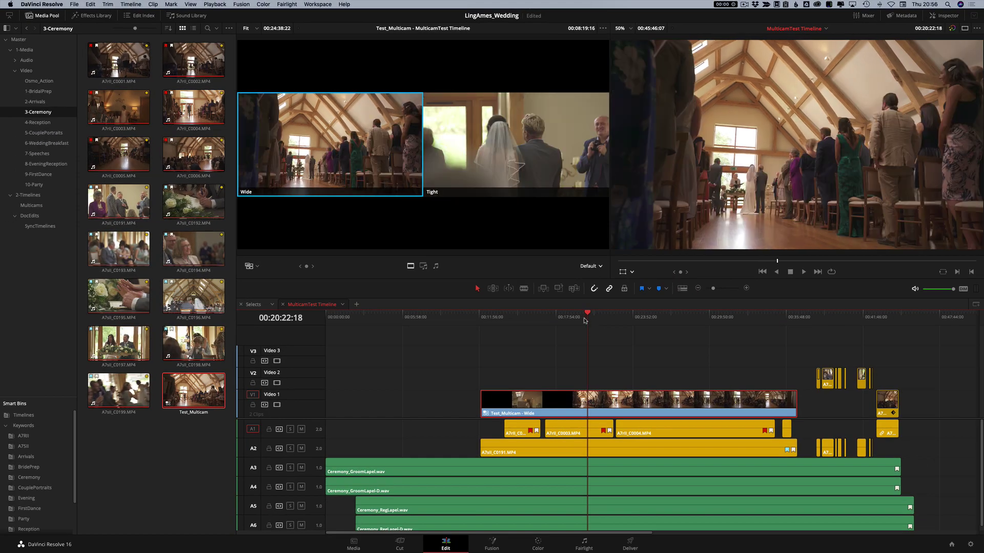
- During playback, cut Test_Multicam to Tight, back to Wide, then Tight again
key("space")
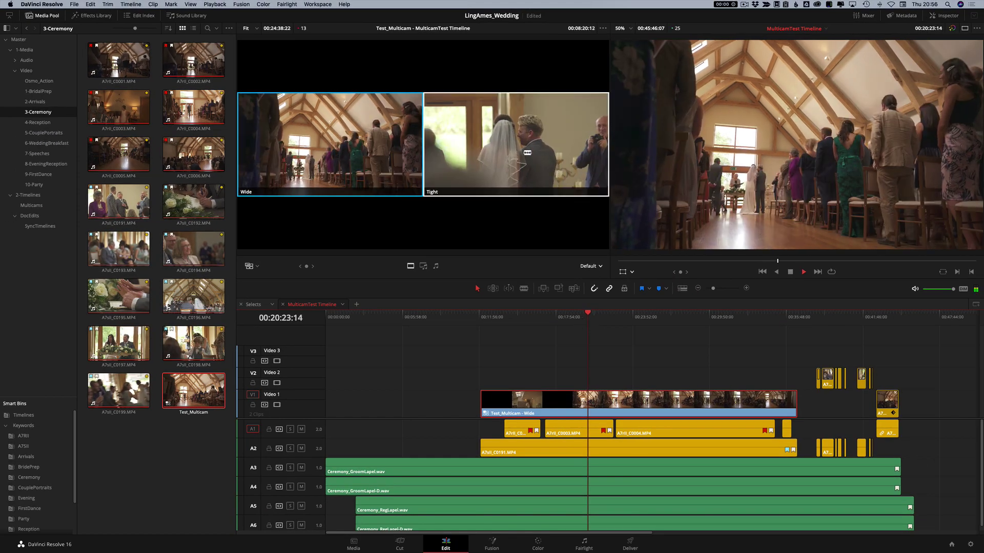
left_click(528, 153)
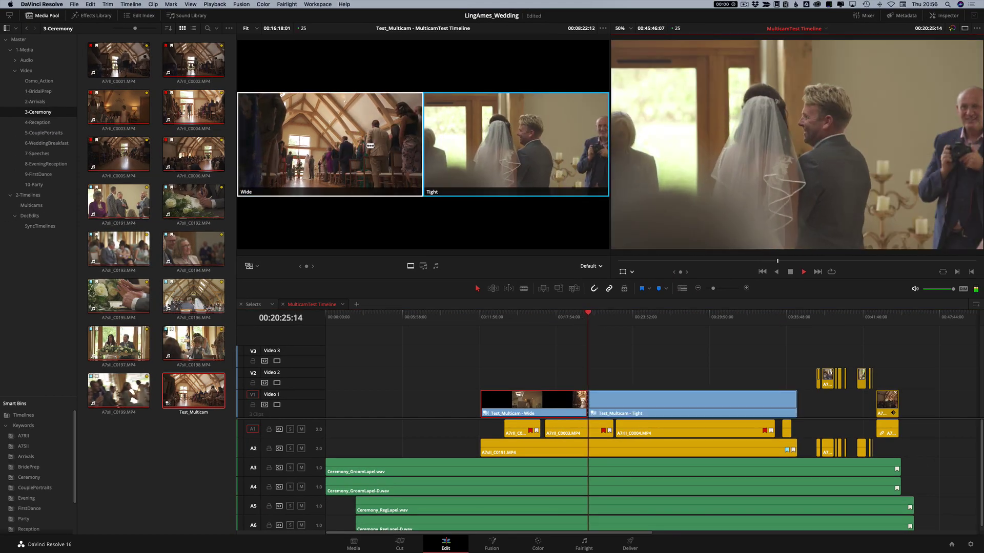
left_click(370, 146)
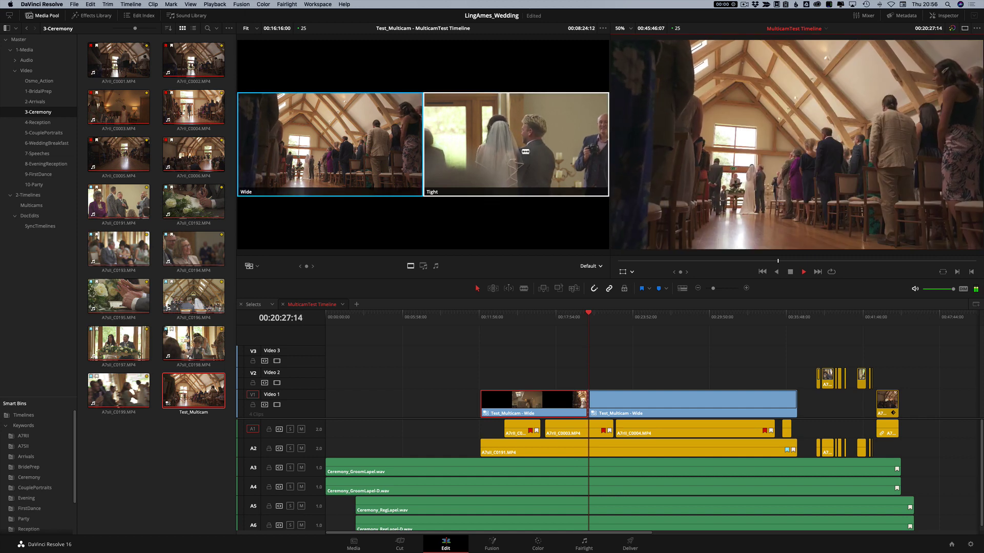
left_click(525, 152)
key("space")
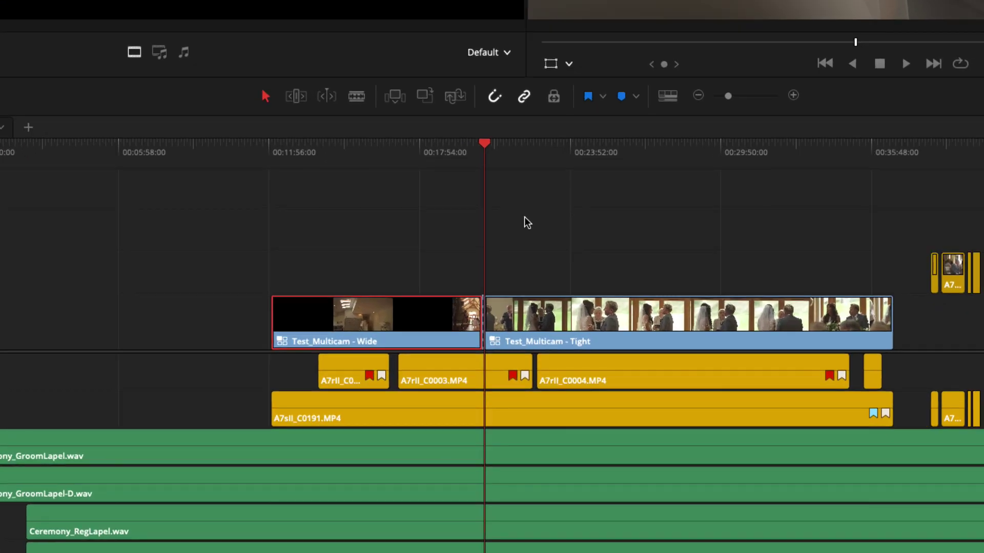
- Zoom the timeline in and park the playhead on the Wide–Tight cut to inspect it
key("ctrl+equal")
key("ctrl+equal")
key("ctrl+equal")
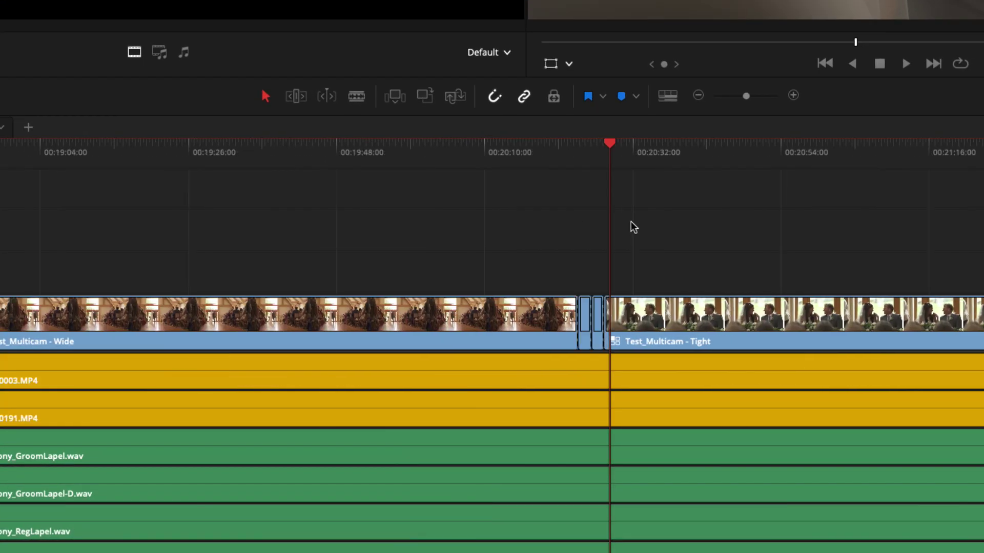
left_click(399, 158)
left_click_drag(401, 161, 405, 215)
left_click_drag(404, 156, 364, 152)
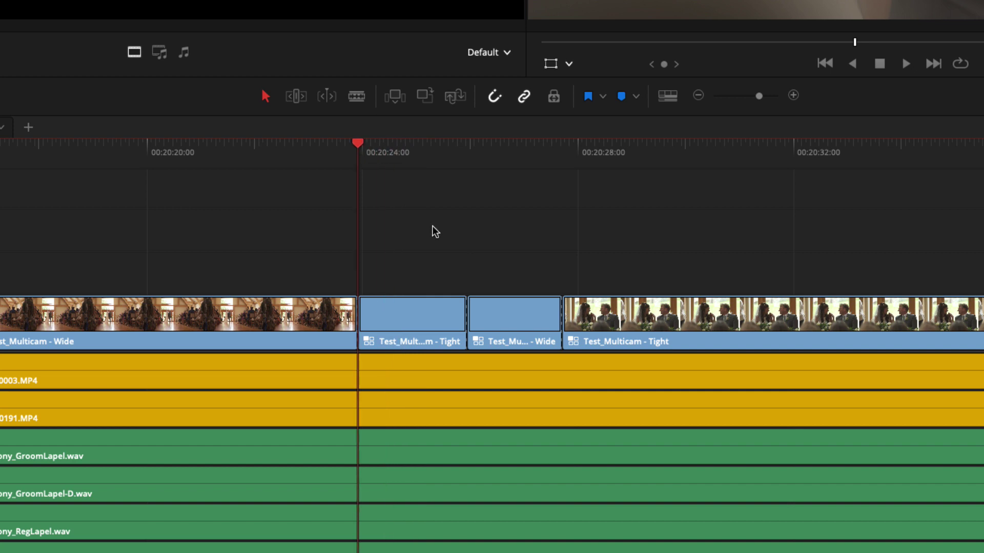
scroll(435, 234, "down", 2)
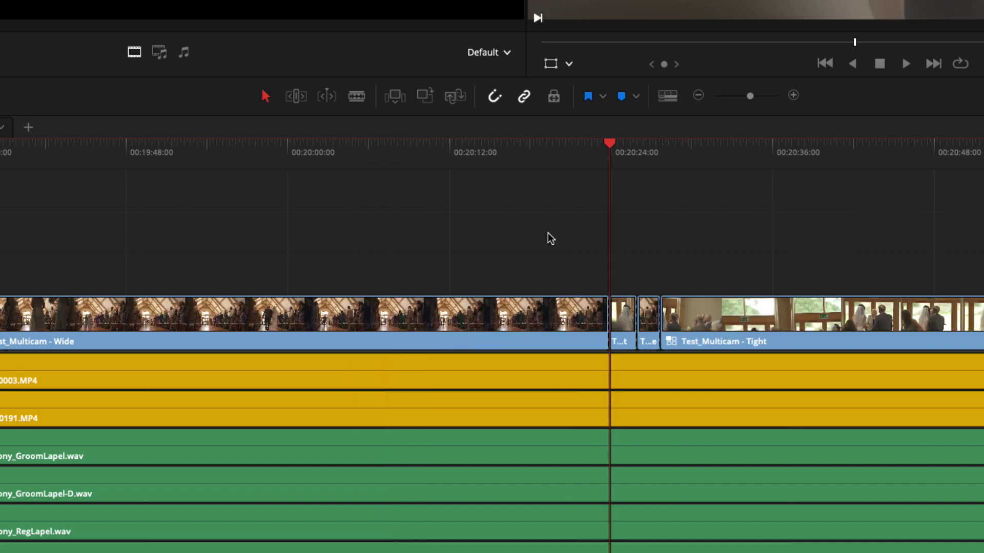
scroll(611, 235, "right", 3)
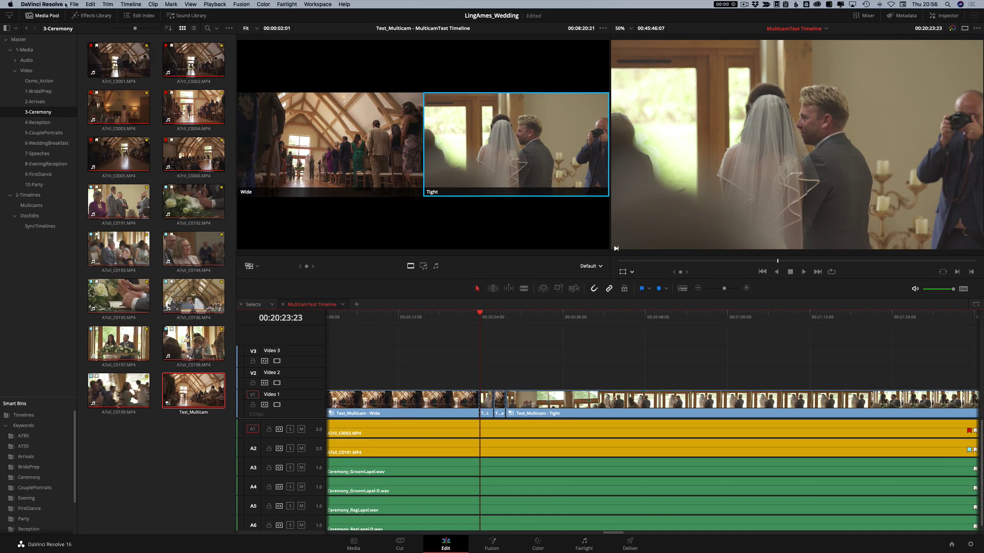
left_click(51, 5)
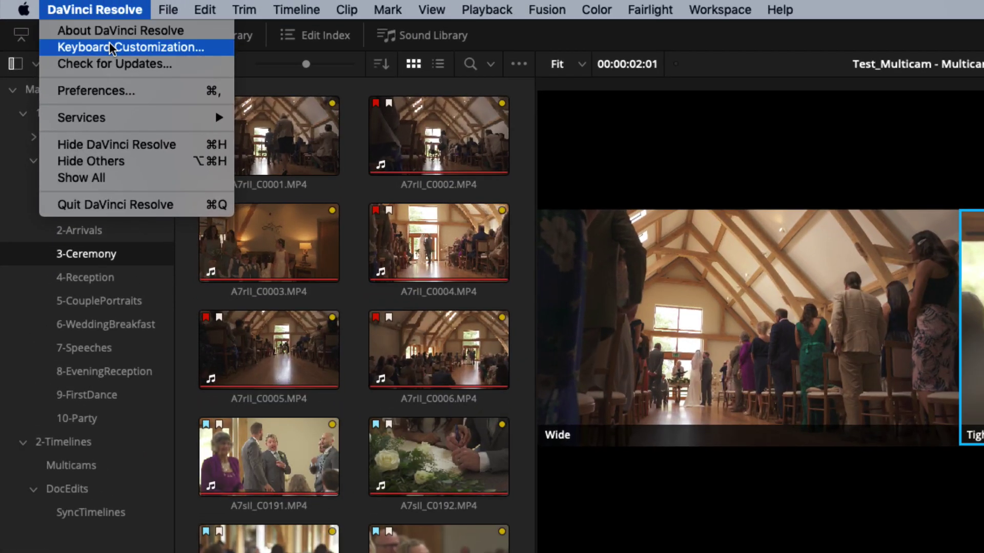
left_click(51, 21)
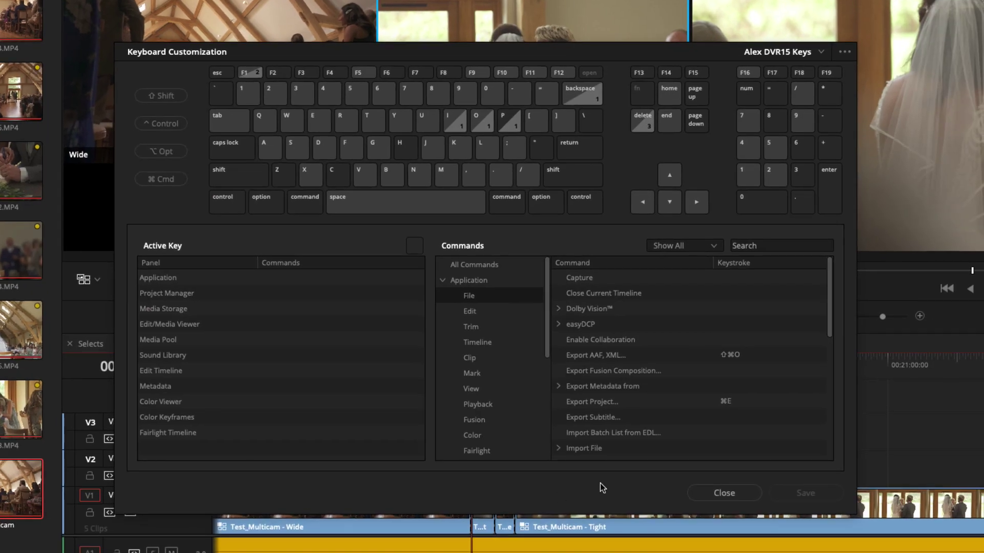
left_click(474, 264)
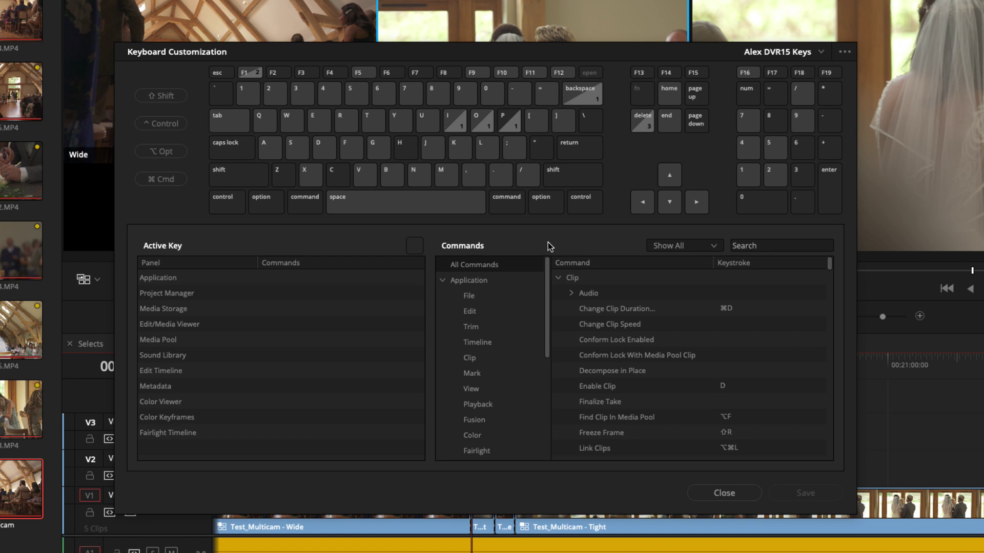
mouse_move(629, 386)
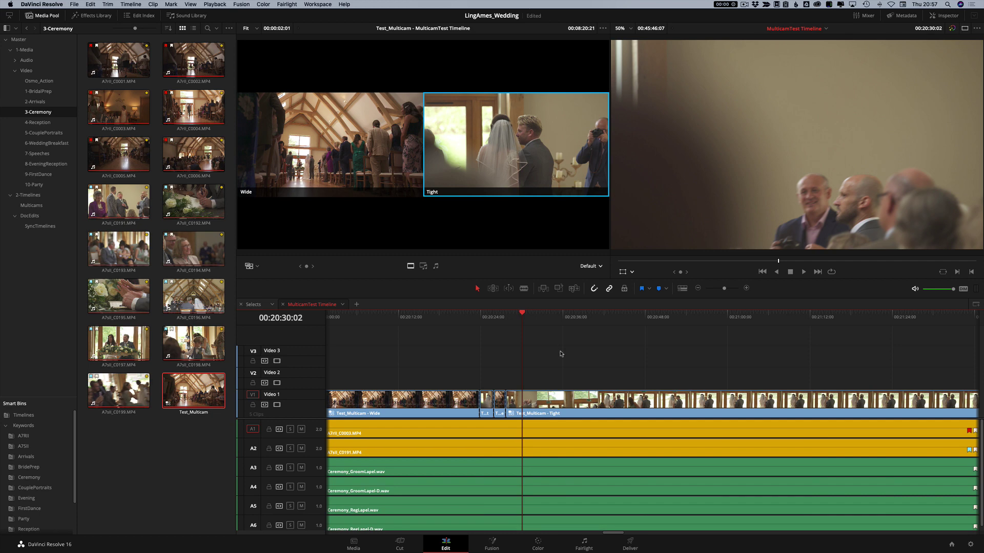
- During playback, cut Wide, Tight, then Wide using the 1 and 2 angle keys
key("space")
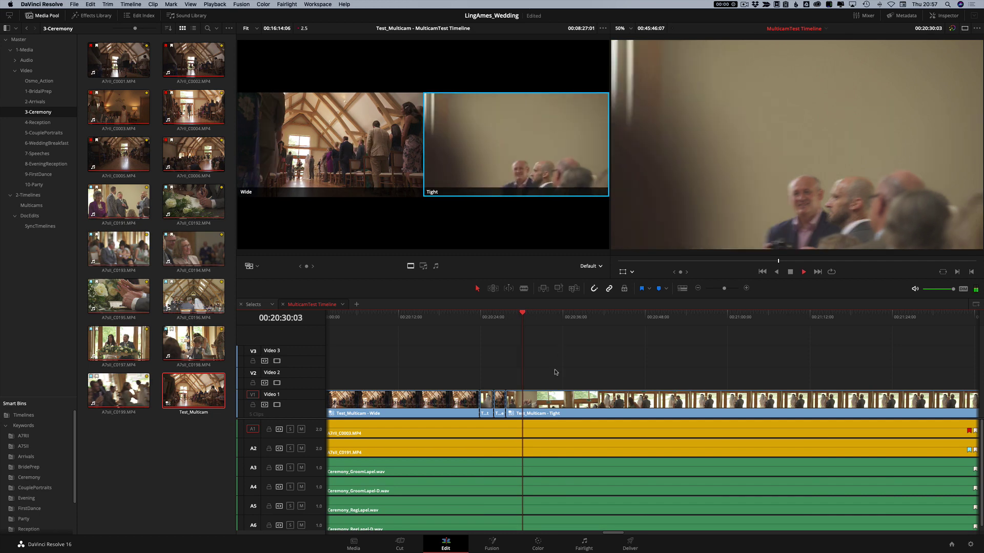
key("1")
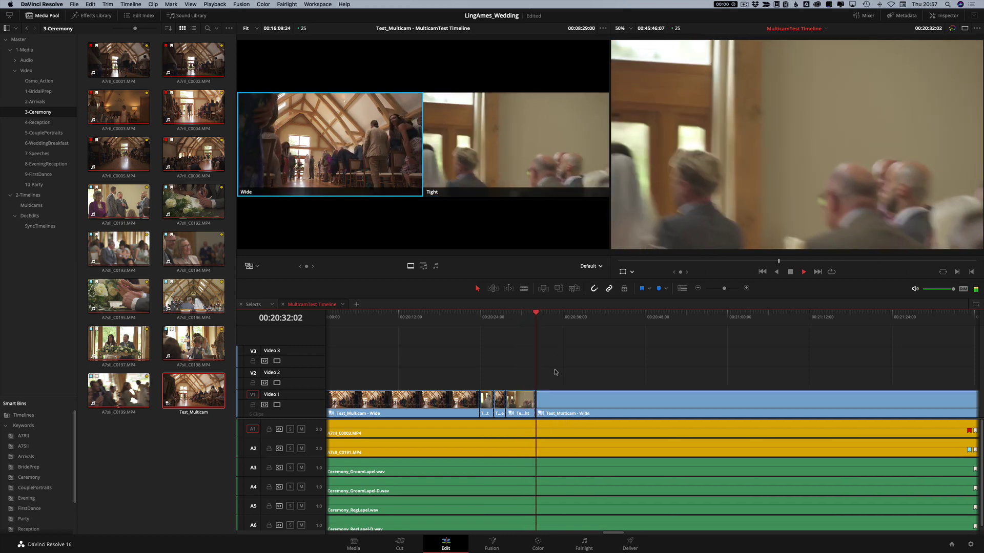
key("2")
key("1")
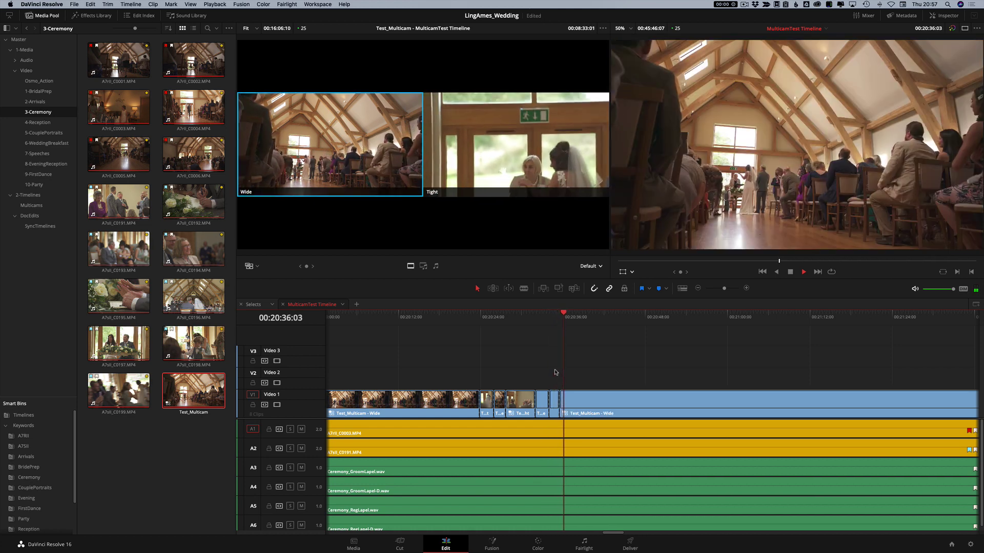
key("space")
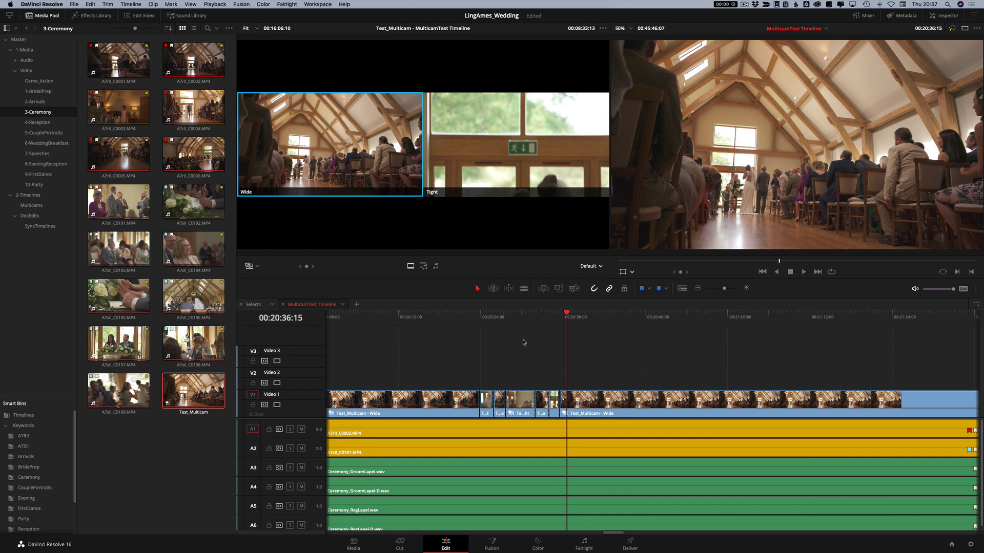
- Switch the short clip at 00:20:29 between Tight and Wide, ending on Wide, then jump to the next edit and fit the timeline
left_click(516, 315)
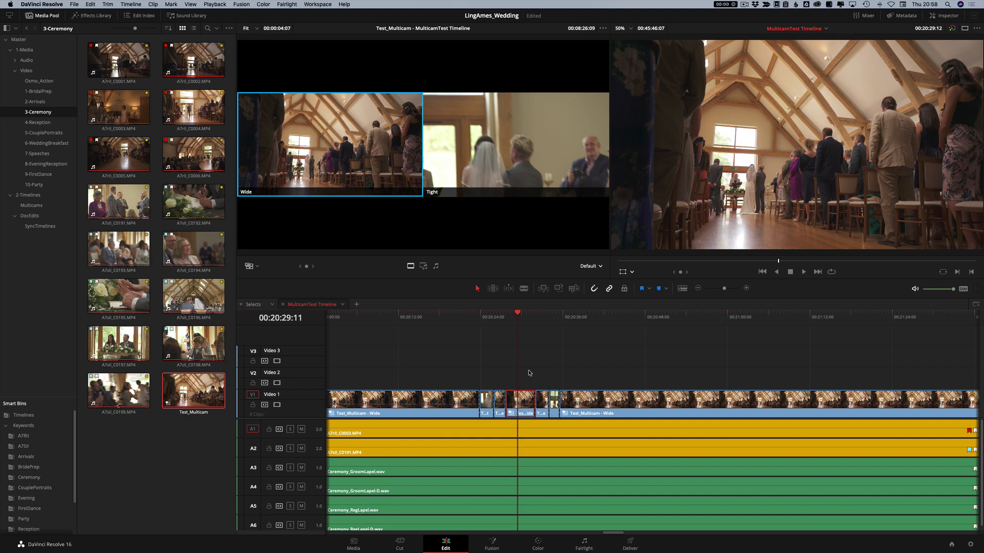
key("2")
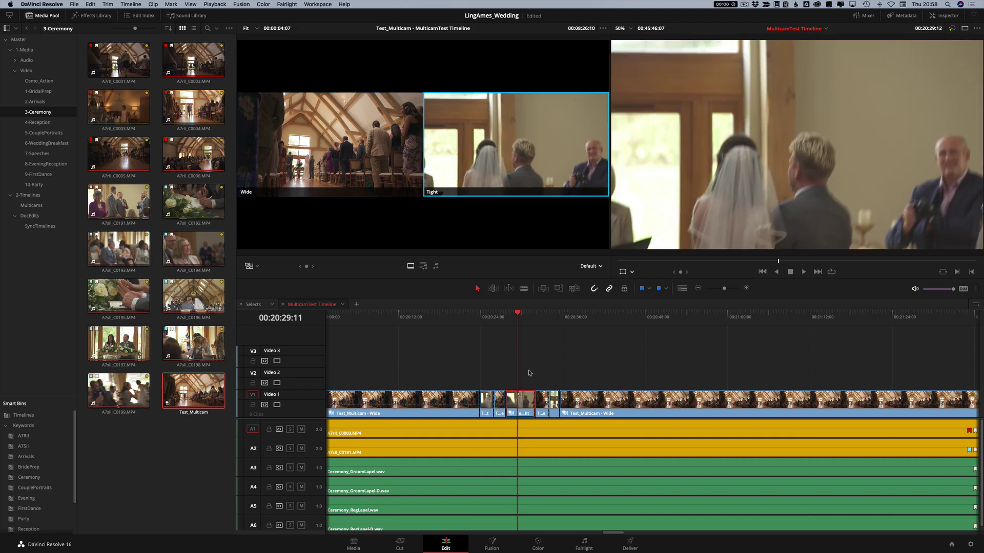
key("1")
key("2")
key("1")
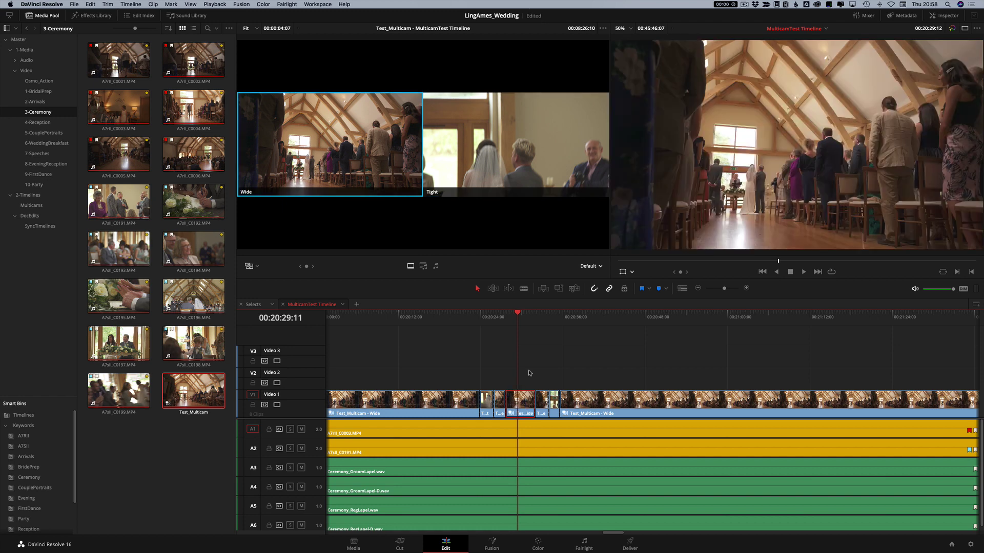
left_click(576, 355)
key("Down")
key("Down")
key("Down")
key("shift+z")
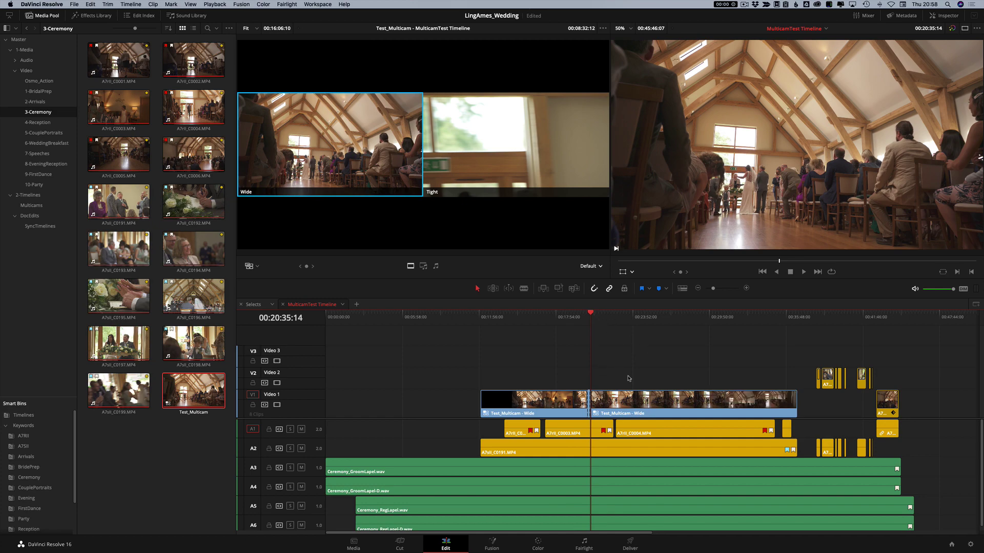
- Marquee-select the cut Test_Multicam pieces, apply Delete Through Edit, and fit the timeline to view
key("shift+z")
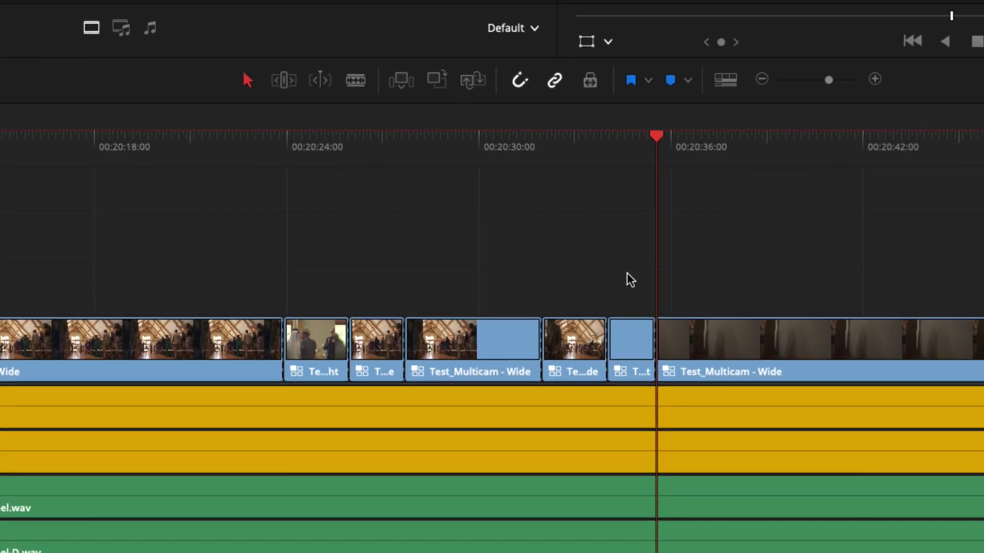
left_click_drag(308, 275, 625, 352)
right_click(460, 346)
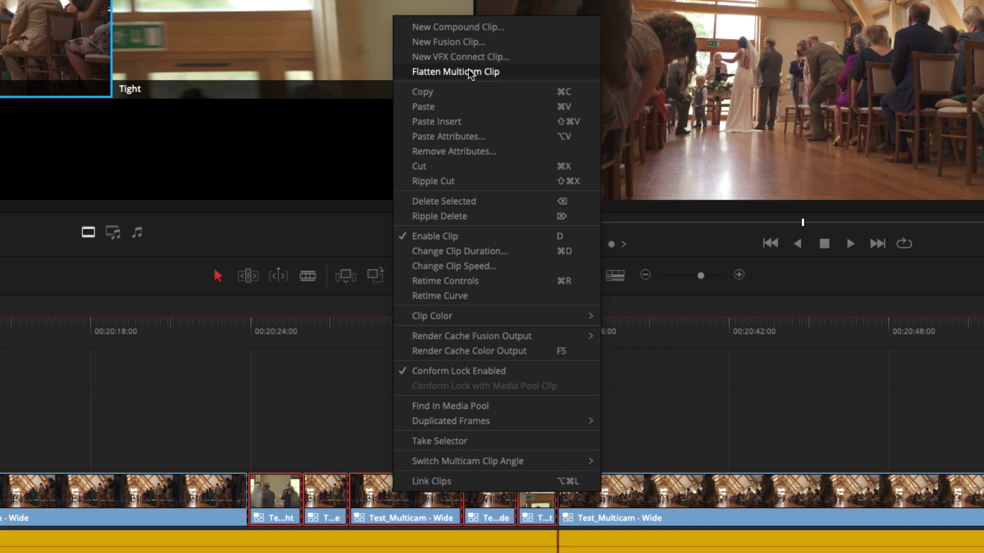
left_click(283, 382)
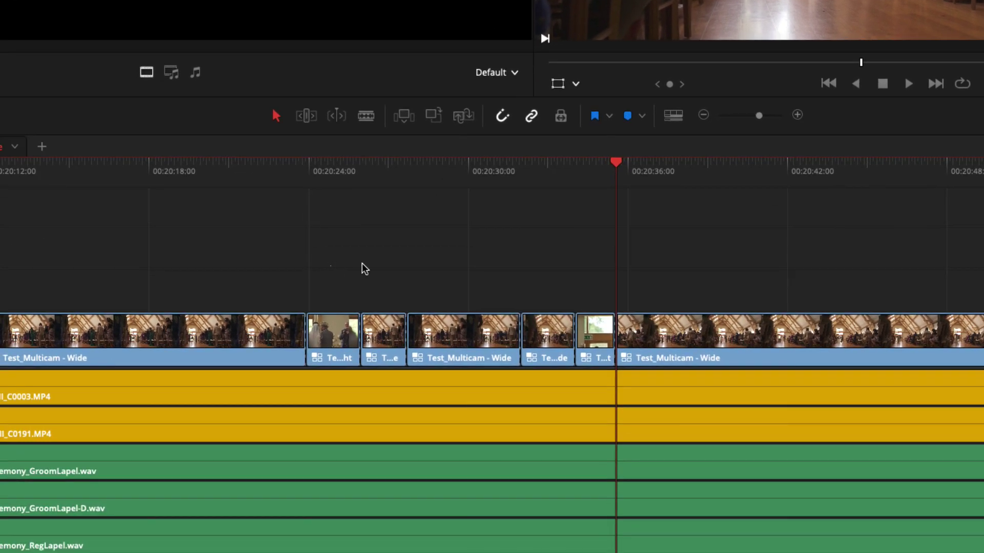
left_click_drag(319, 296, 591, 364)
left_click_drag(263, 282, 702, 342)
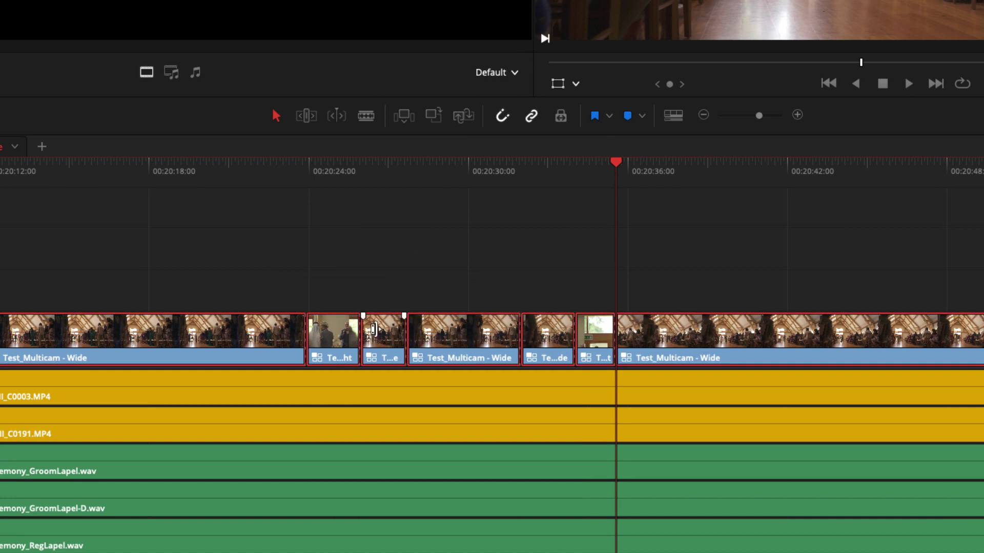
right_click(358, 335)
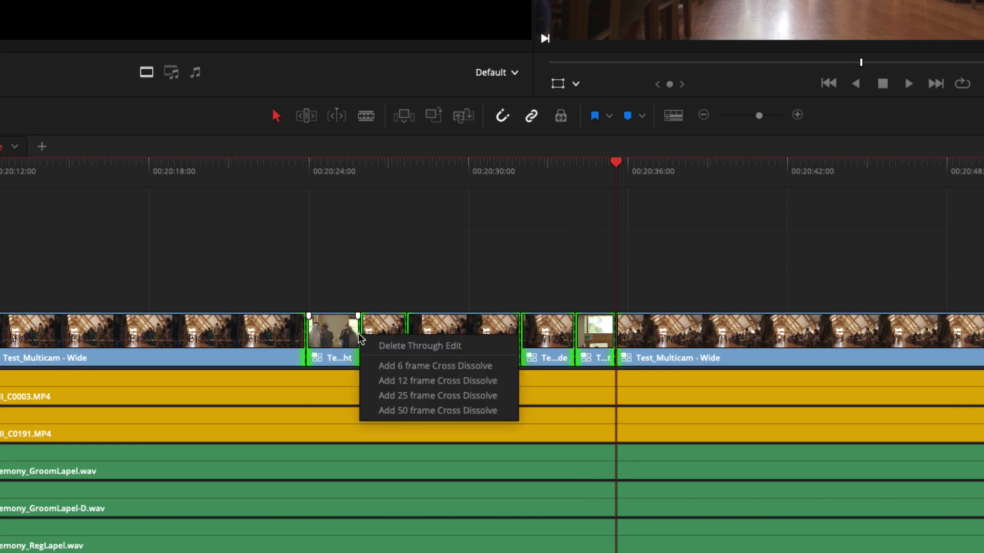
left_click(410, 346)
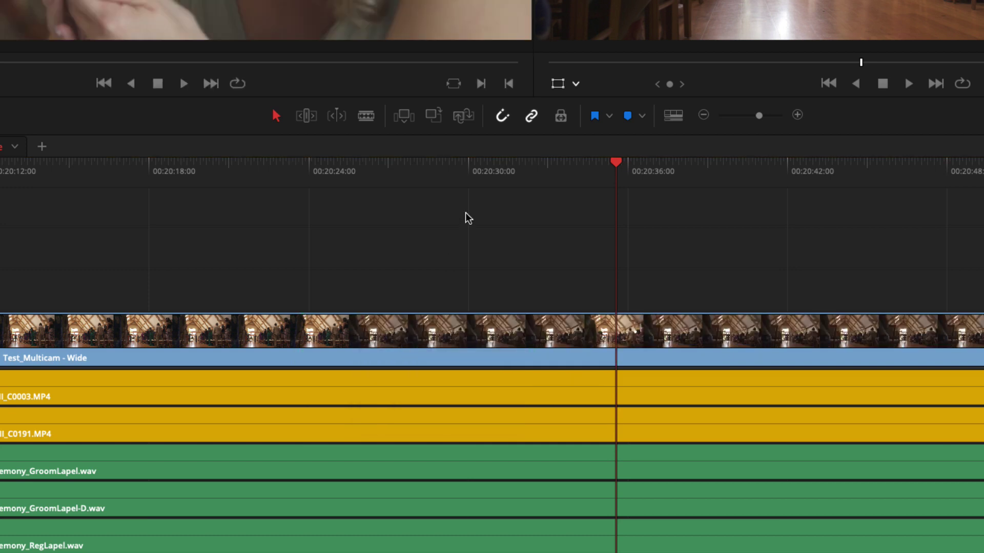
key("shift+z")
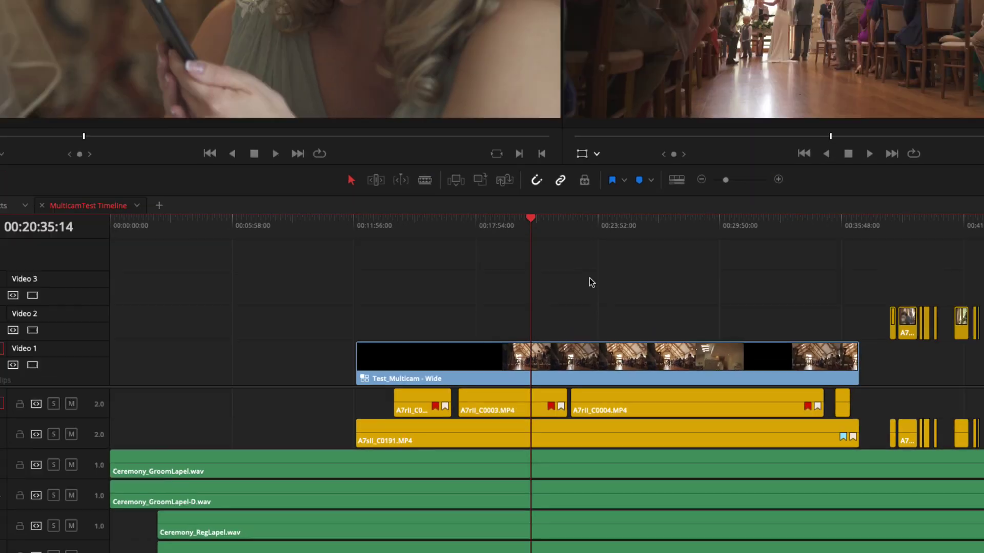